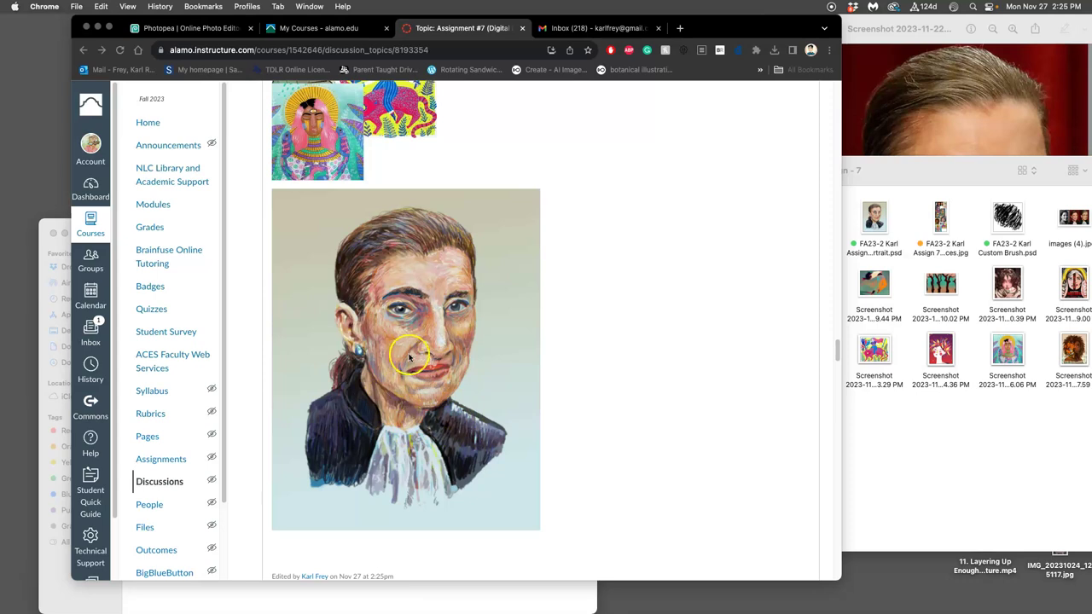
- Switch to the portrait document in Photopea and hide the BLANK WHITE copy 2 and BLANK WHITE copy layers
scroll(377, 388, "up", 1)
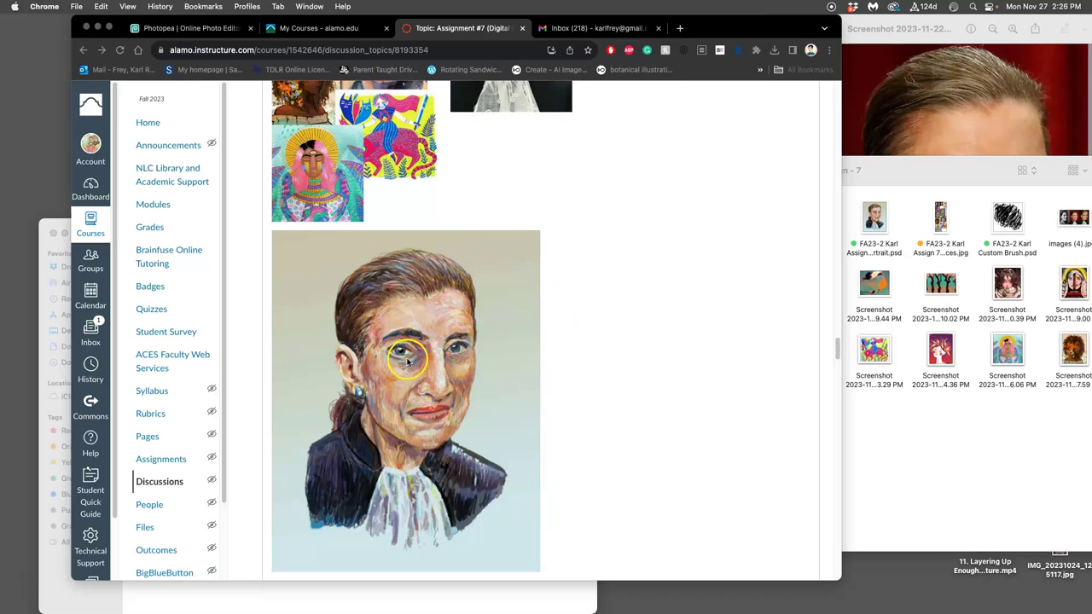
left_click_drag(736, 17, 736, 55)
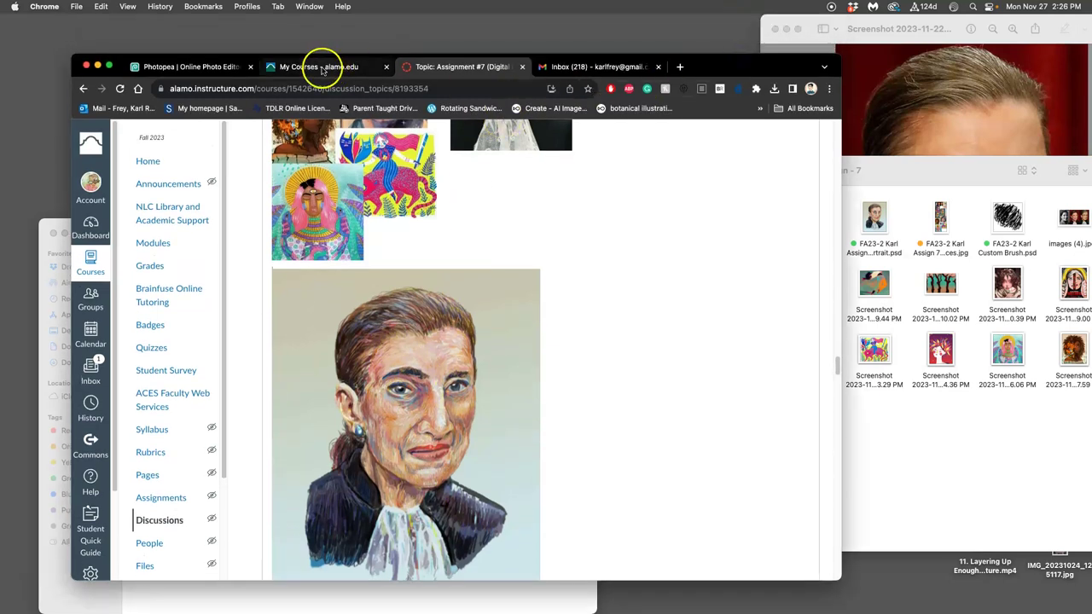
left_click(208, 68)
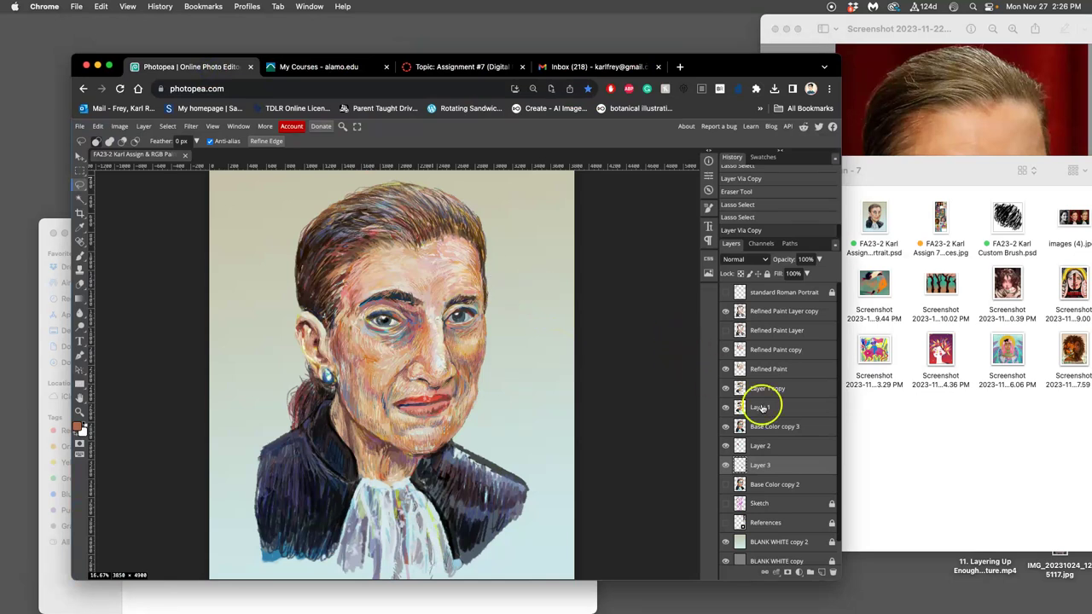
left_click(725, 541)
left_click(727, 562)
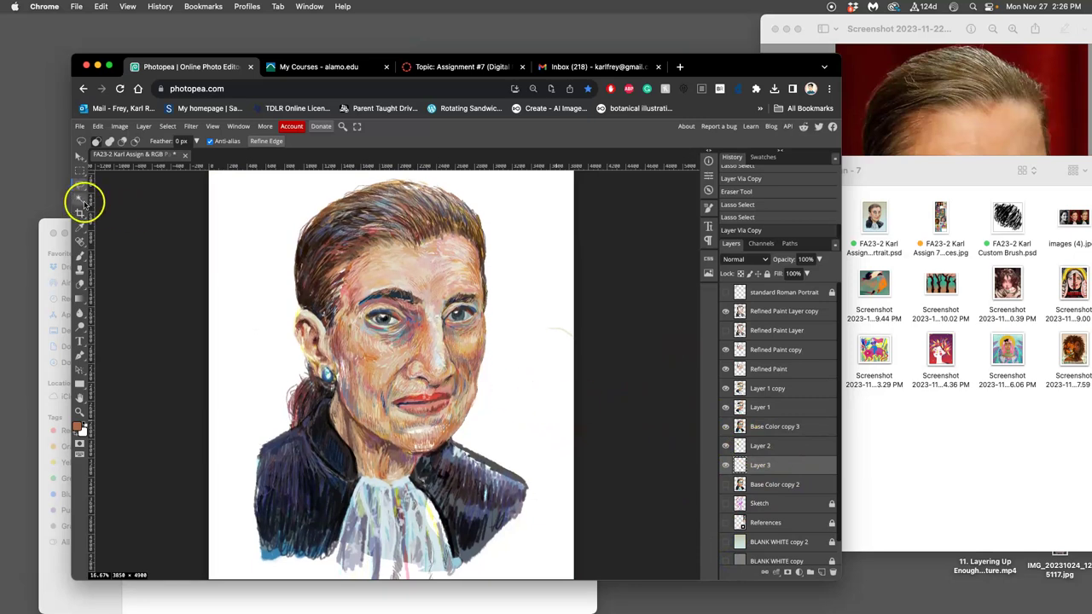
- Lasso the stray mark beside the face and clear that area from the paint layers, up to Refined Paint Layer copy
mouse_move(580, 318)
left_mouse_down()
mouse_move(537, 347)
mouse_move(603, 331)
left_mouse_up()
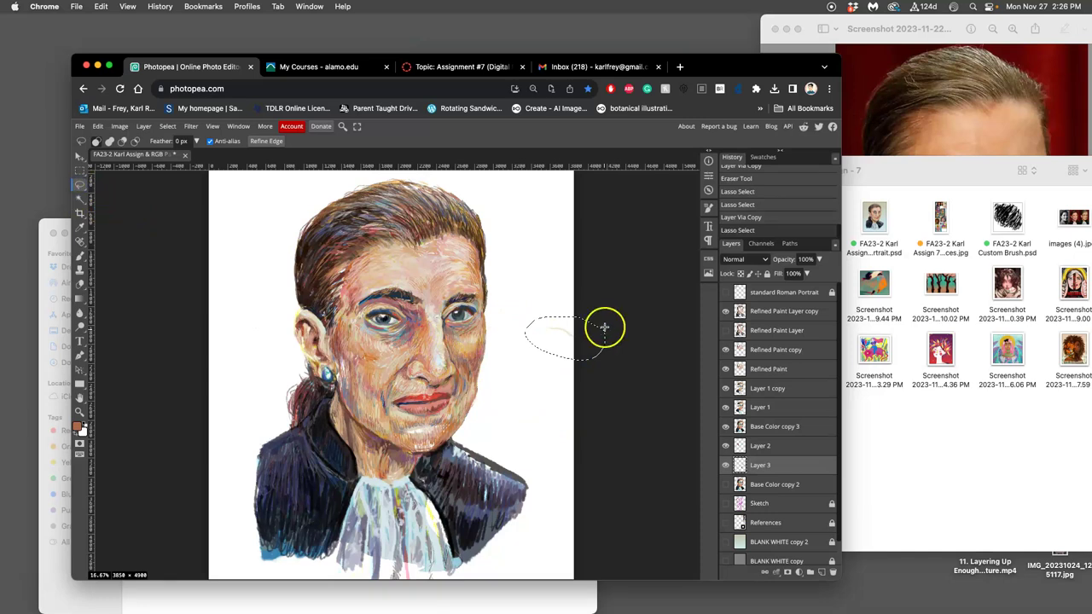
left_click(762, 445)
left_click(778, 429)
key("Delete")
left_click(773, 409)
left_click(770, 389)
left_click(770, 369)
left_click(770, 350)
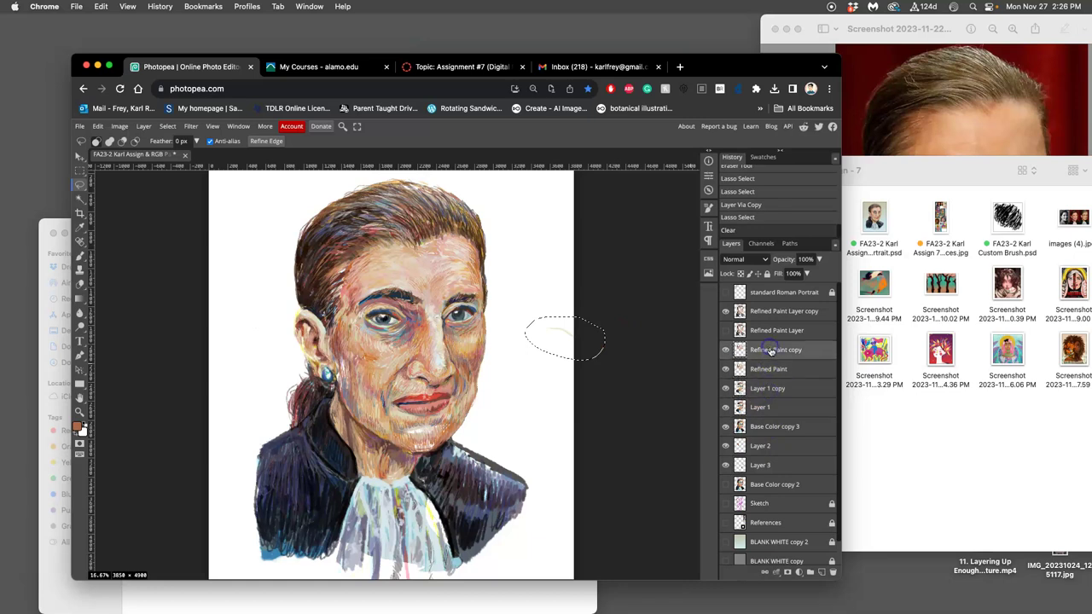
left_click(769, 331)
key("Delete")
left_click(778, 313)
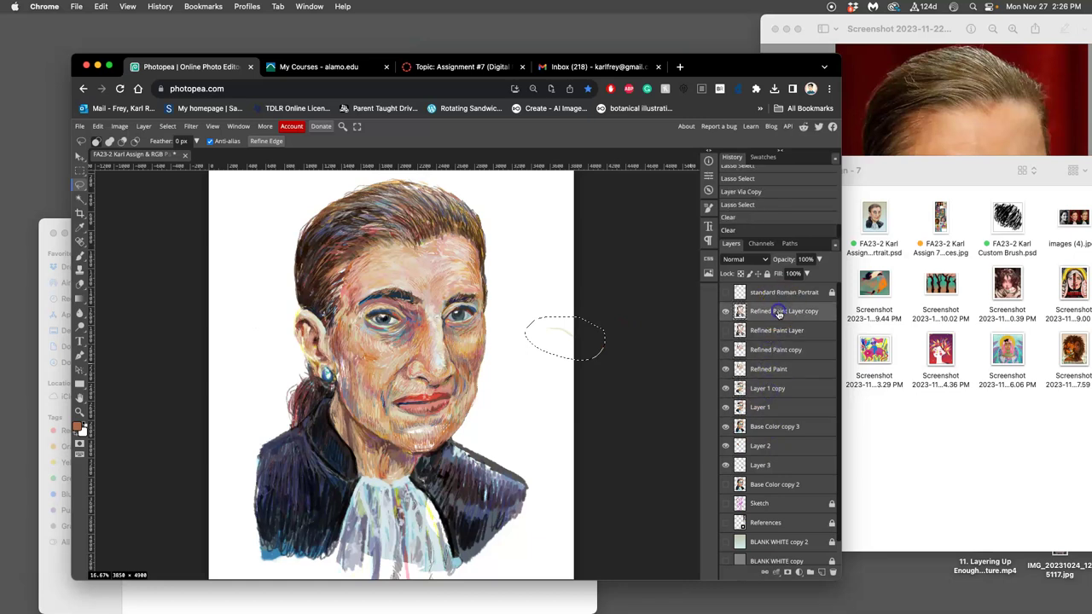
- Compare the white, gray and gradient backgrounds, leaving BLANK WHITE copy and BLANK WHITE copy 2 shown
scroll(772, 512, "down", 1)
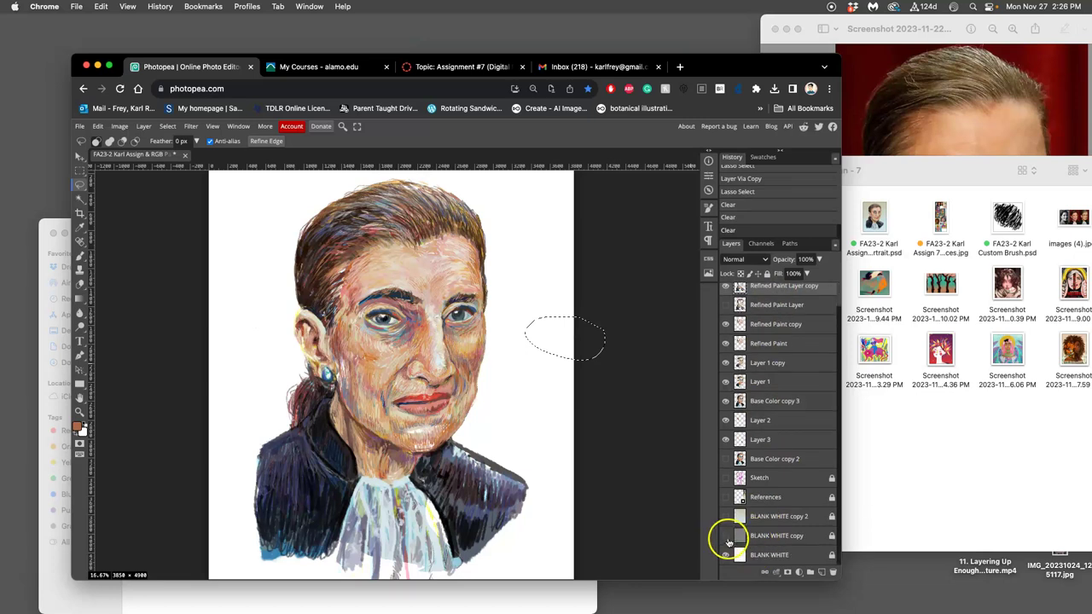
left_click(726, 536)
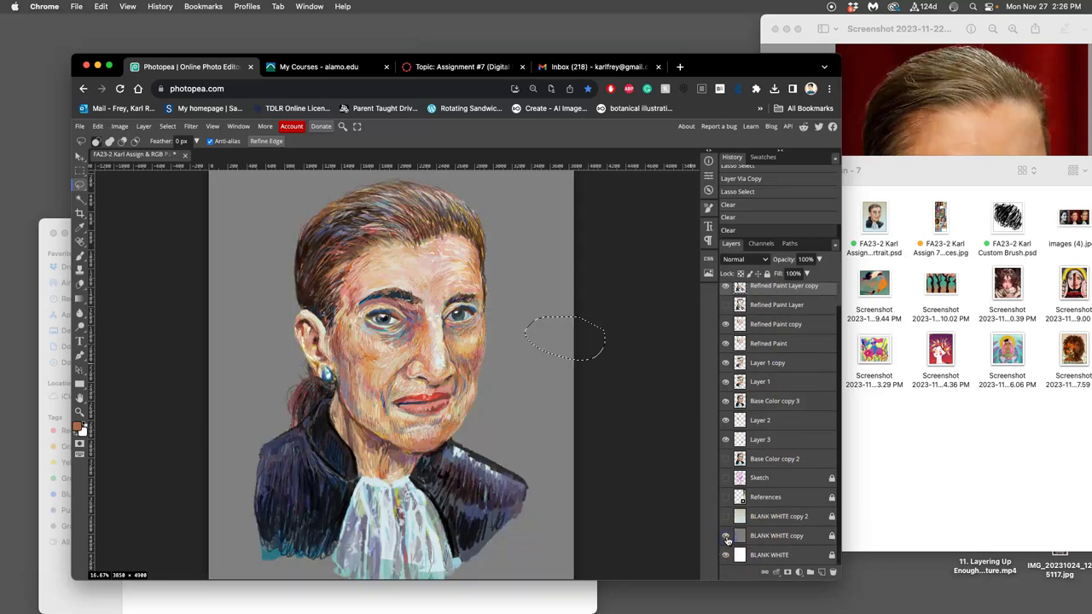
left_click(726, 536)
left_click(726, 517)
left_click(725, 518)
left_click(726, 534)
left_click(725, 517)
- Make a layer via copy from BLANK WHITE copy 2 and fill the new layer with black
left_click(760, 517)
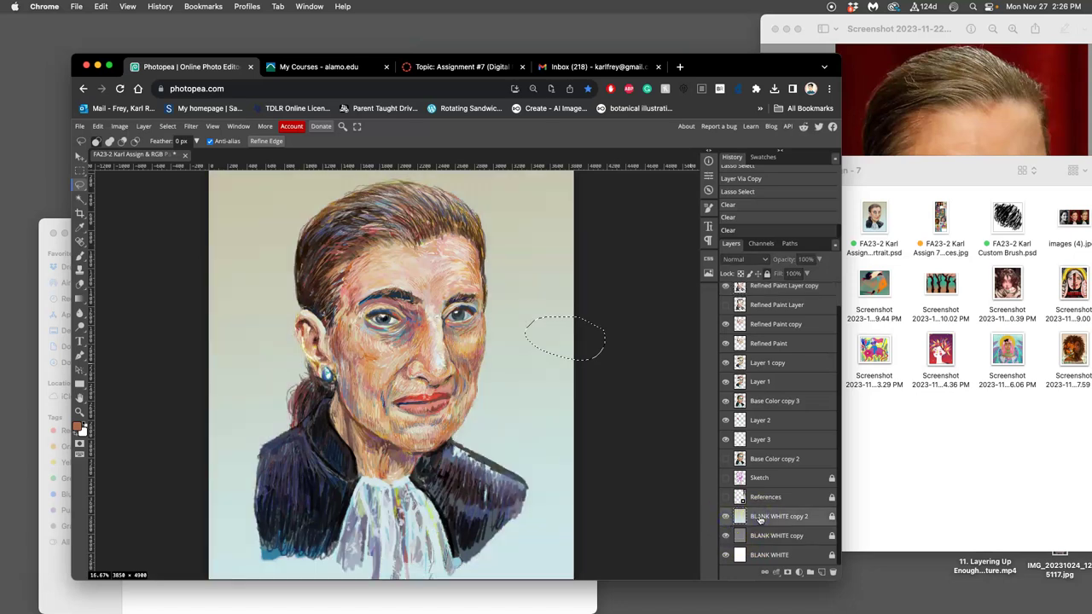
key("super+j")
left_click(98, 126)
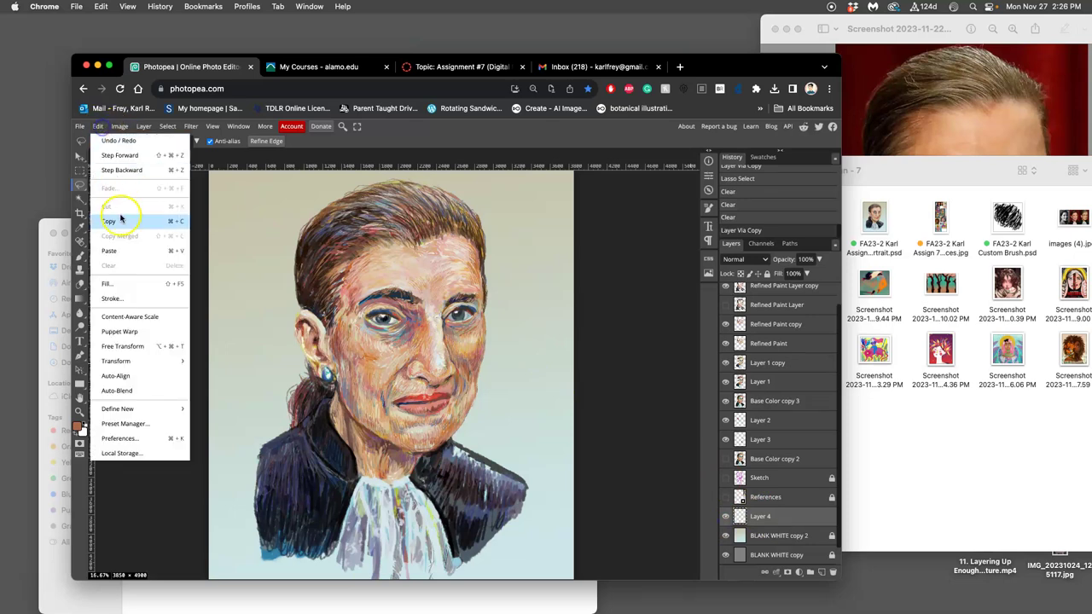
left_click(109, 283)
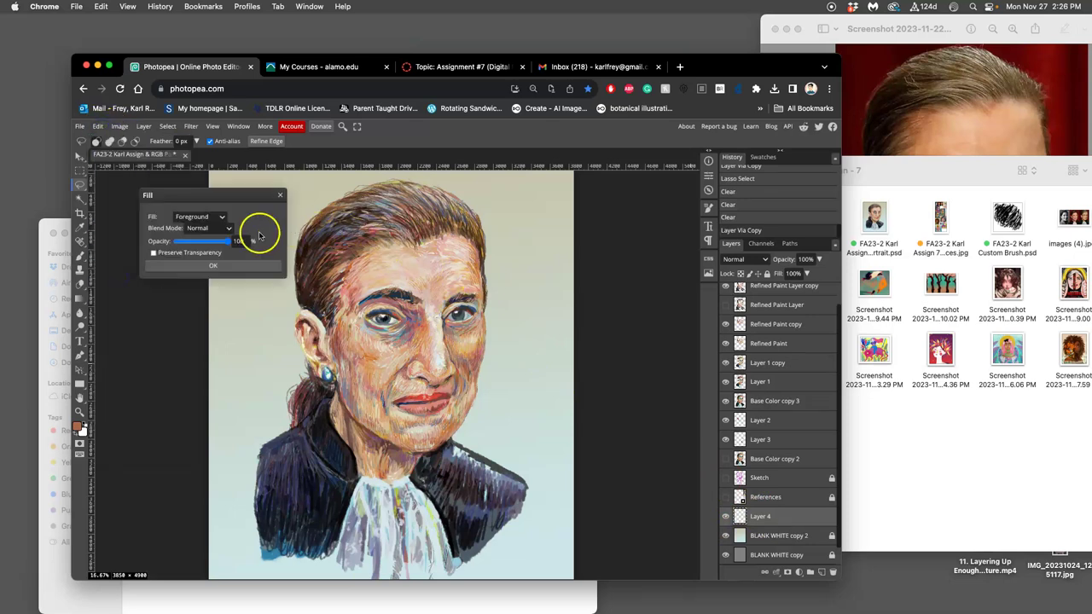
left_click(200, 217)
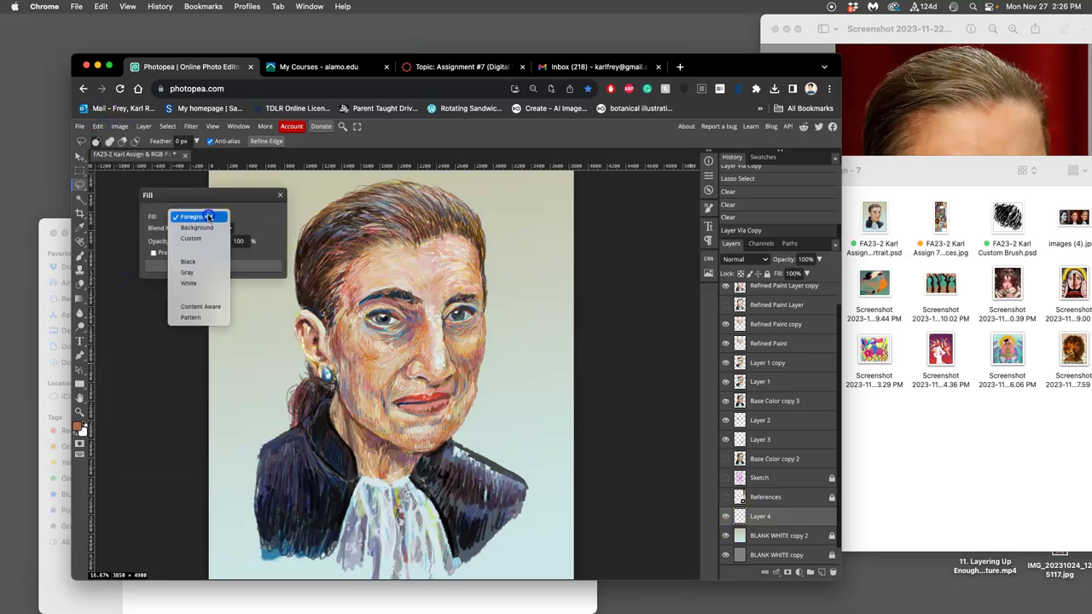
left_click(200, 266)
left_click(213, 266)
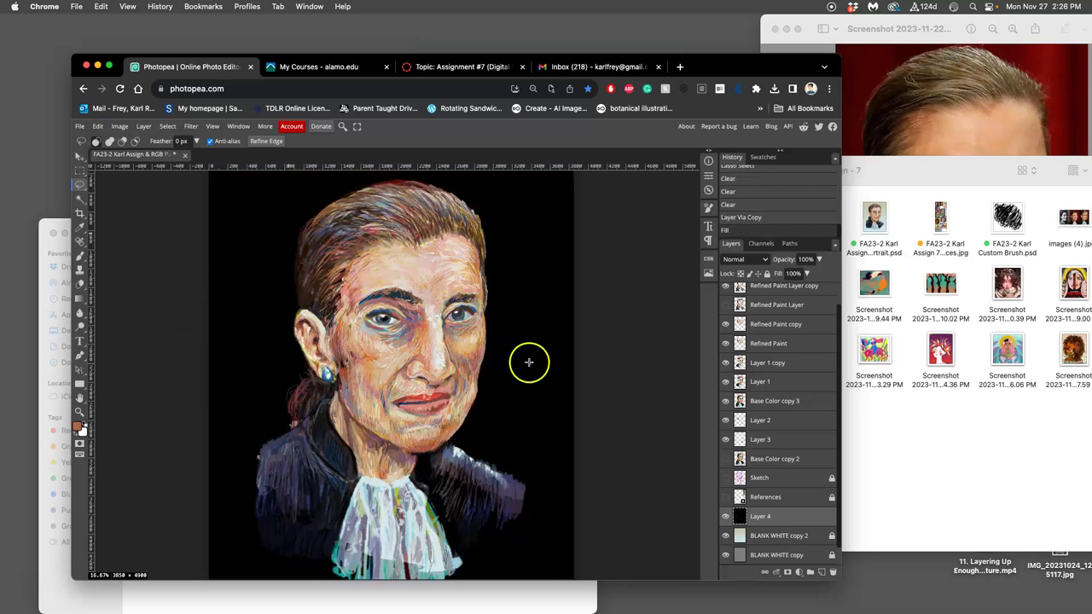
- Toggle the portrait layers to see how each reads on black, leaving Base Color copy 2 shown
key("super+minus")
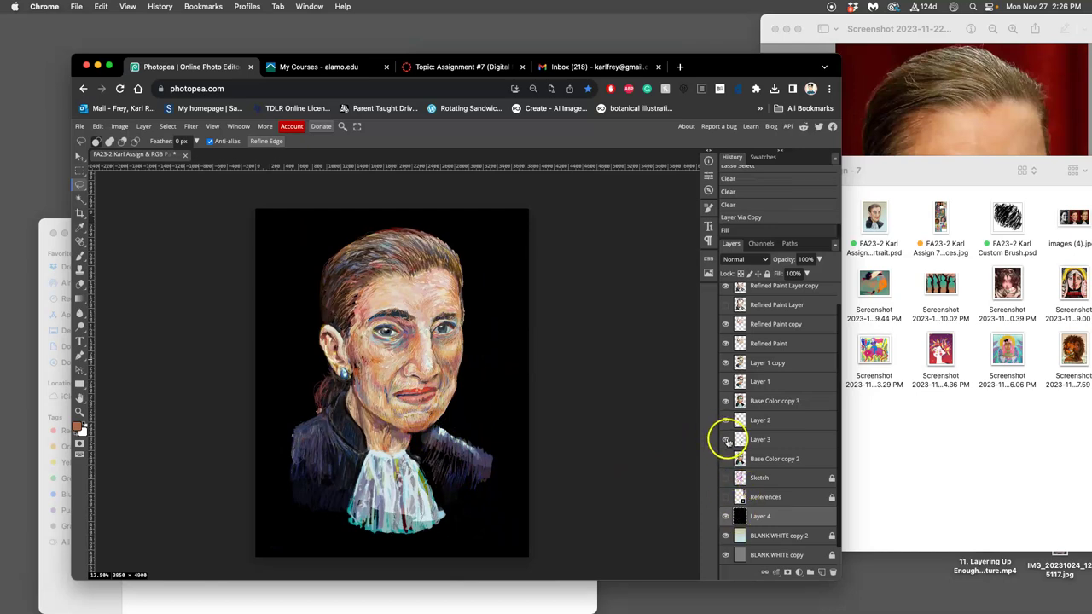
left_click(726, 363)
left_click(726, 402)
left_click(726, 402)
left_click(726, 460)
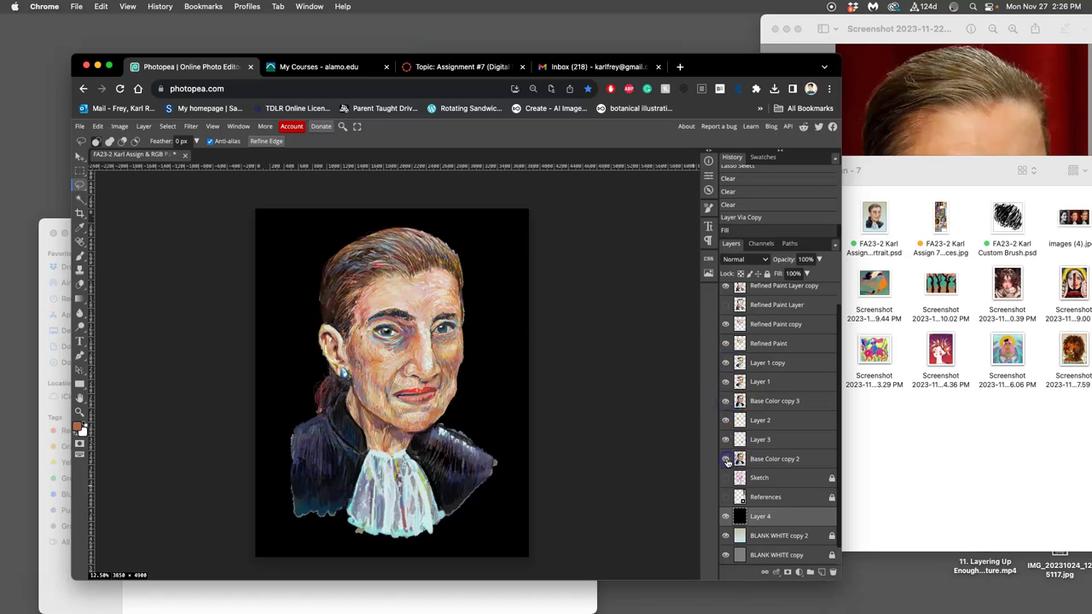
left_click(725, 460)
left_click(726, 460)
left_click(726, 460)
left_click(725, 459)
- Duplicate the Base Color copy 2 layer and hide the original
left_click(766, 459)
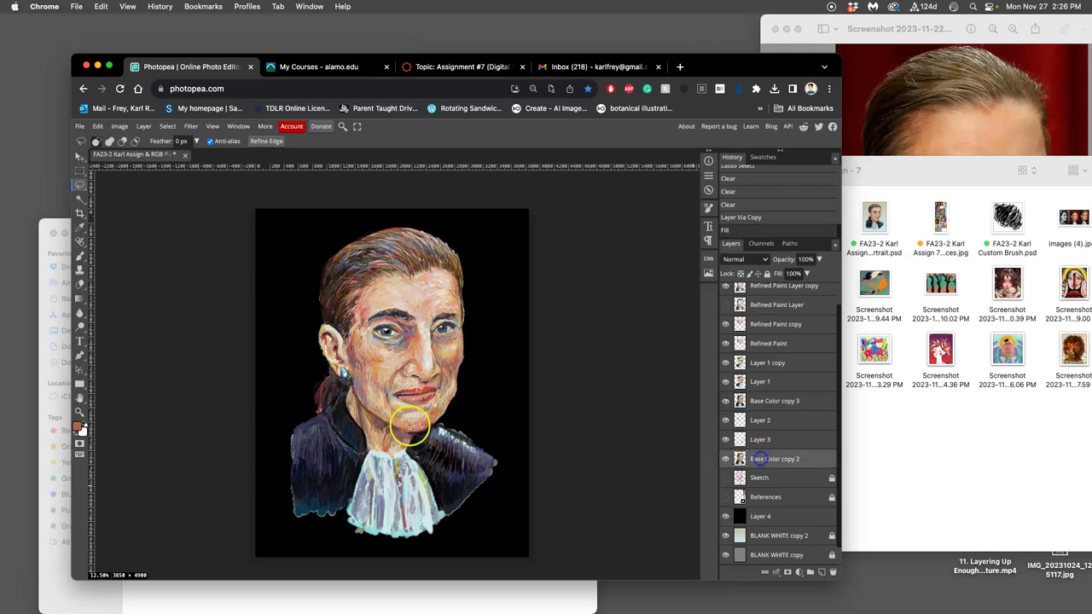
key("super+j")
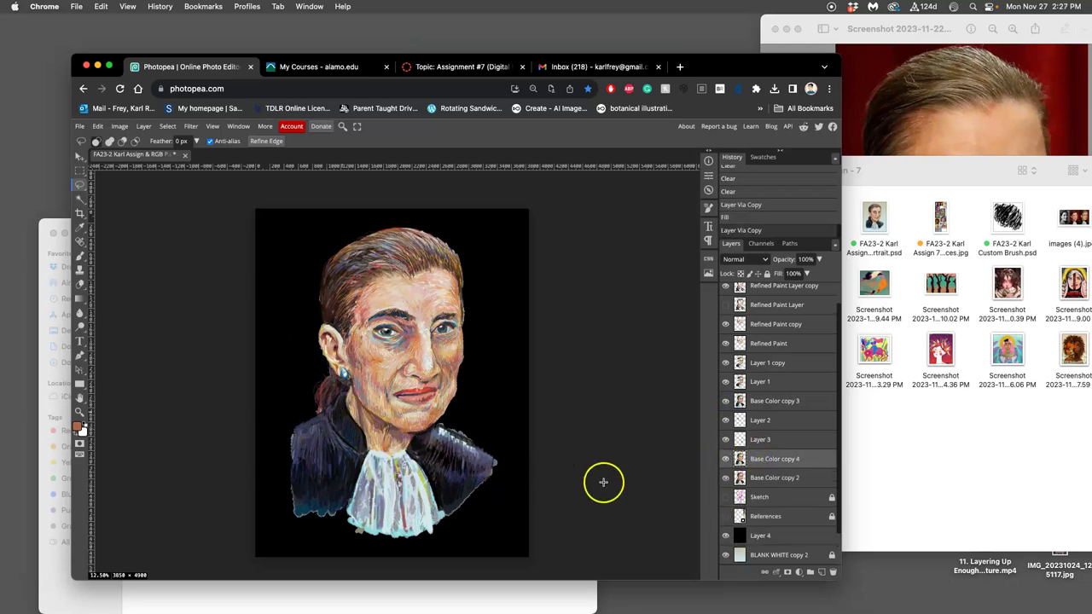
left_click(725, 478)
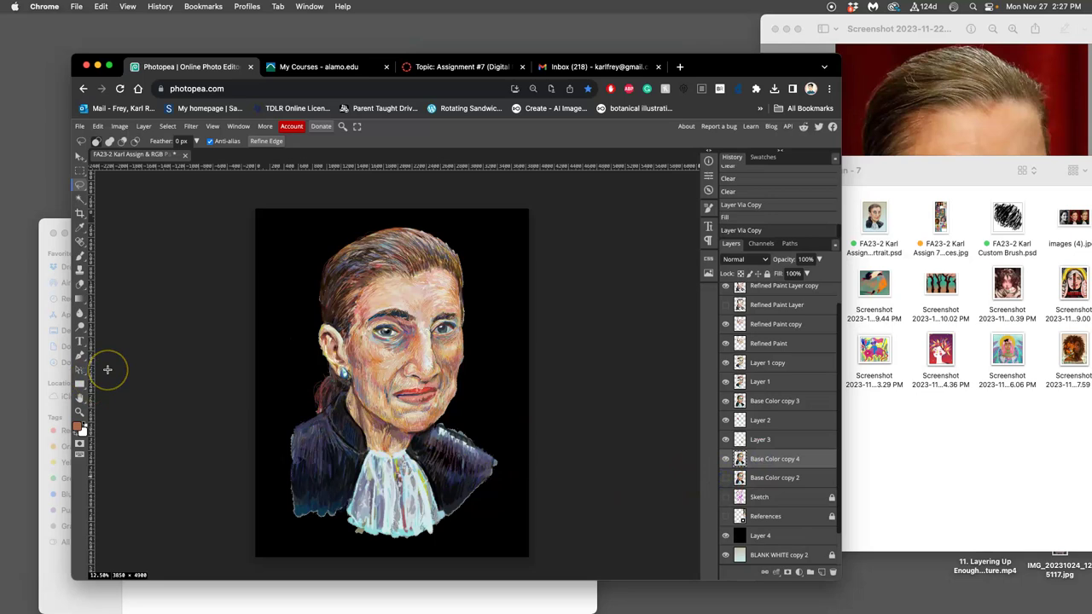
- Erase the lower edges of the robe and collar on the duplicated base color layer with a 456 px eraser at 77% opacity
left_click(83, 285)
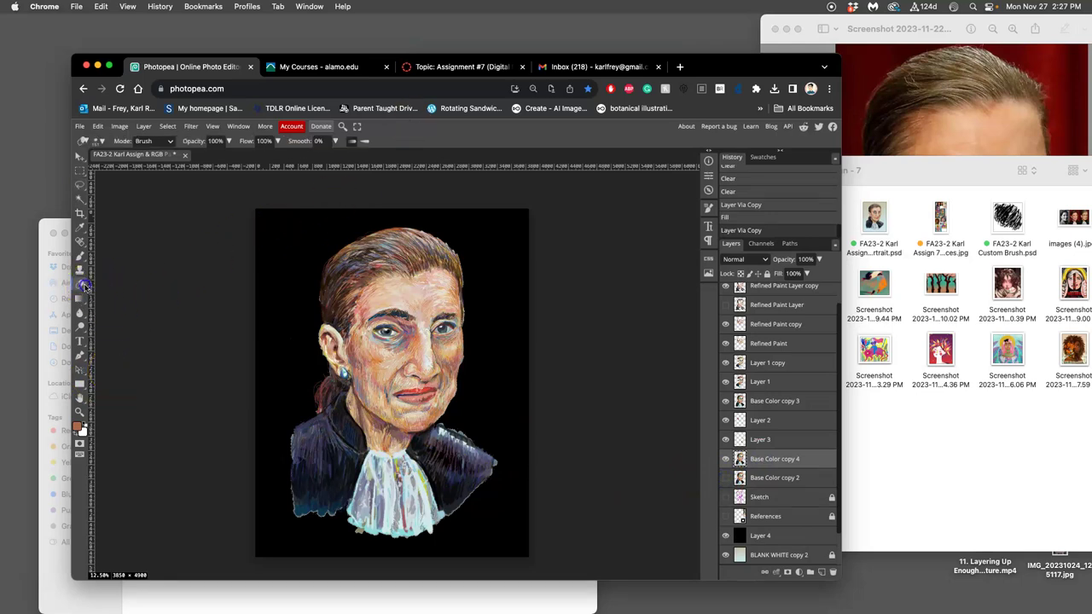
left_click(467, 517)
left_click(488, 483)
left_click(227, 141)
left_click_drag(218, 155, 201, 168)
left_click(102, 142)
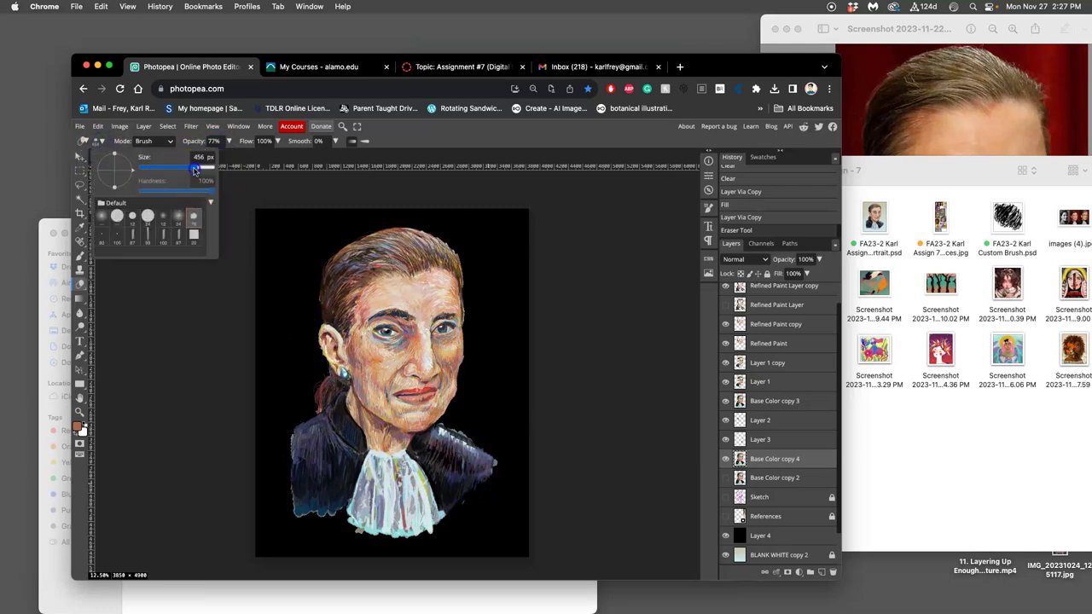
left_click(454, 529)
left_click_drag(453, 529, 442, 515)
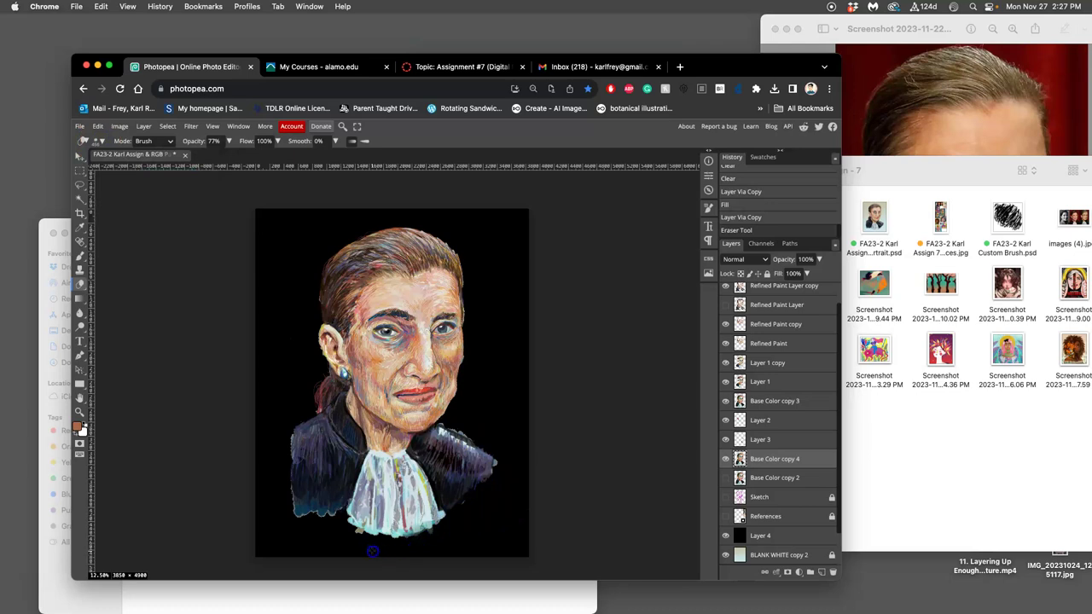
mouse_move(329, 536)
left_mouse_down()
mouse_move(310, 510)
mouse_move(295, 525)
mouse_move(324, 521)
left_mouse_up()
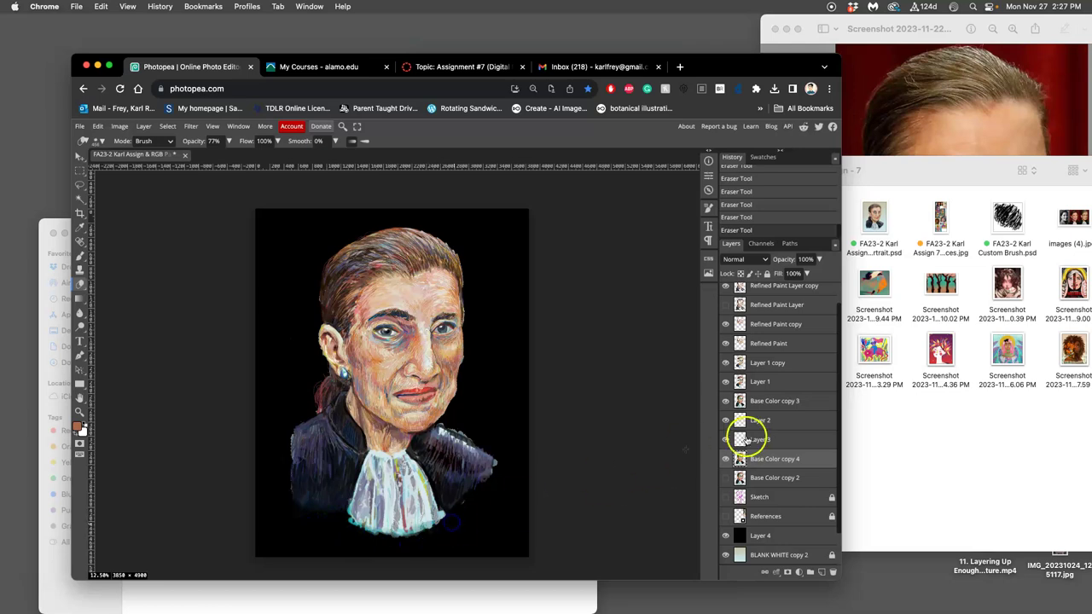
- Toggle the erased base color layer and the black background layer to compare the portrait with and without them
left_click(726, 459)
left_click(726, 459)
left_click(725, 459)
left_click(727, 459)
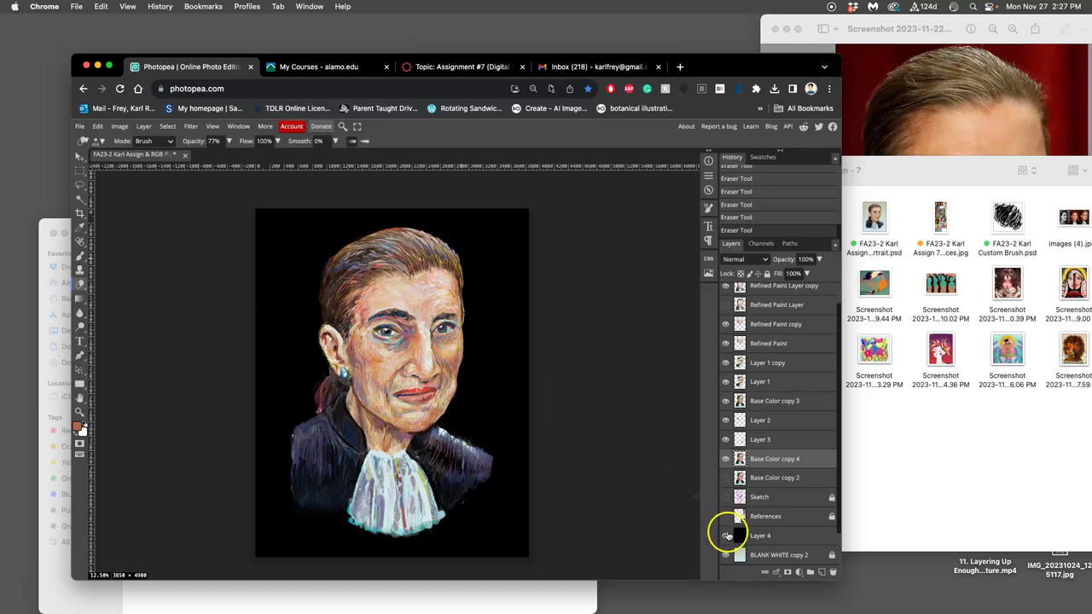
left_click(726, 535)
left_click(726, 535)
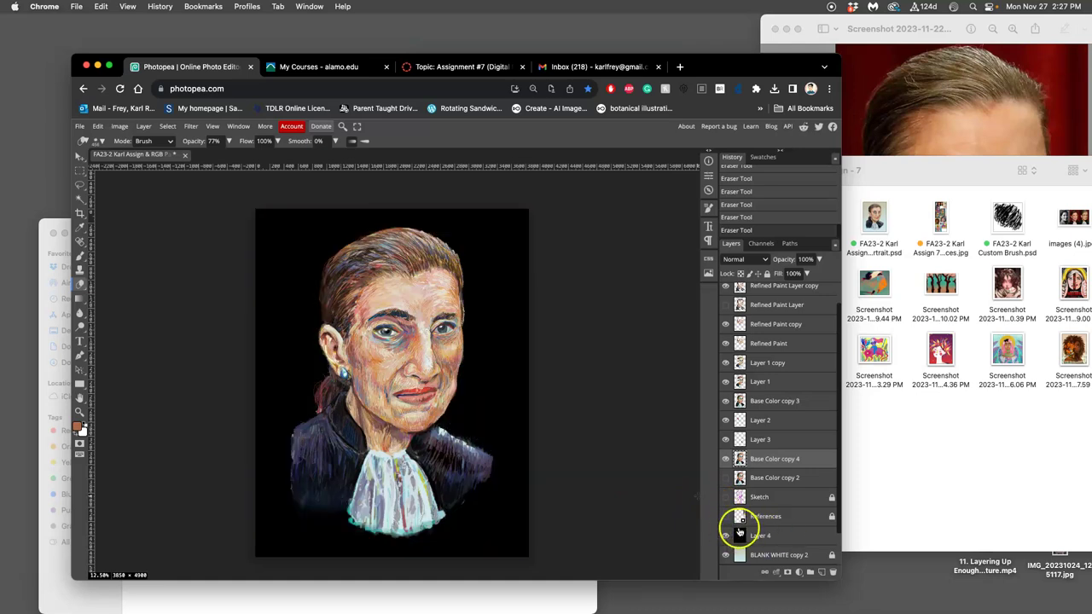
left_click(726, 535)
left_click(726, 535)
- Select Refined Paint Layer copy and compare the face with it and Refined Paint Layer switched on and off
scroll(771, 366, "up", 1)
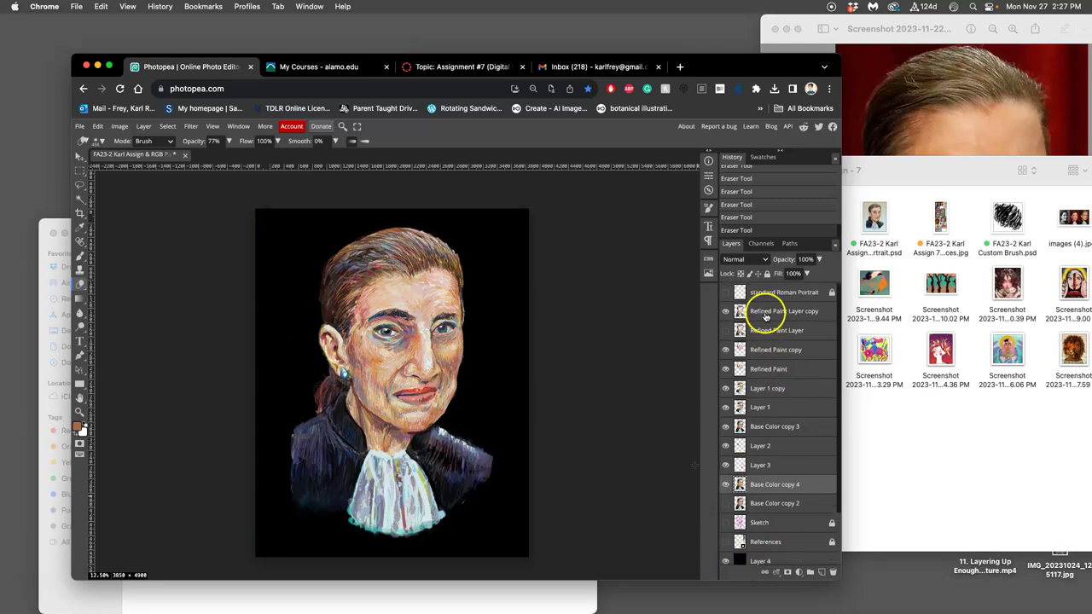
left_click(732, 312)
left_click(726, 312)
left_click(726, 311)
left_click(726, 311)
left_click(726, 311)
left_click(726, 331)
left_click(726, 331)
left_click(725, 331)
left_click(726, 331)
left_click(726, 331)
key("super+equal")
key("super+equal")
key("super+equal")
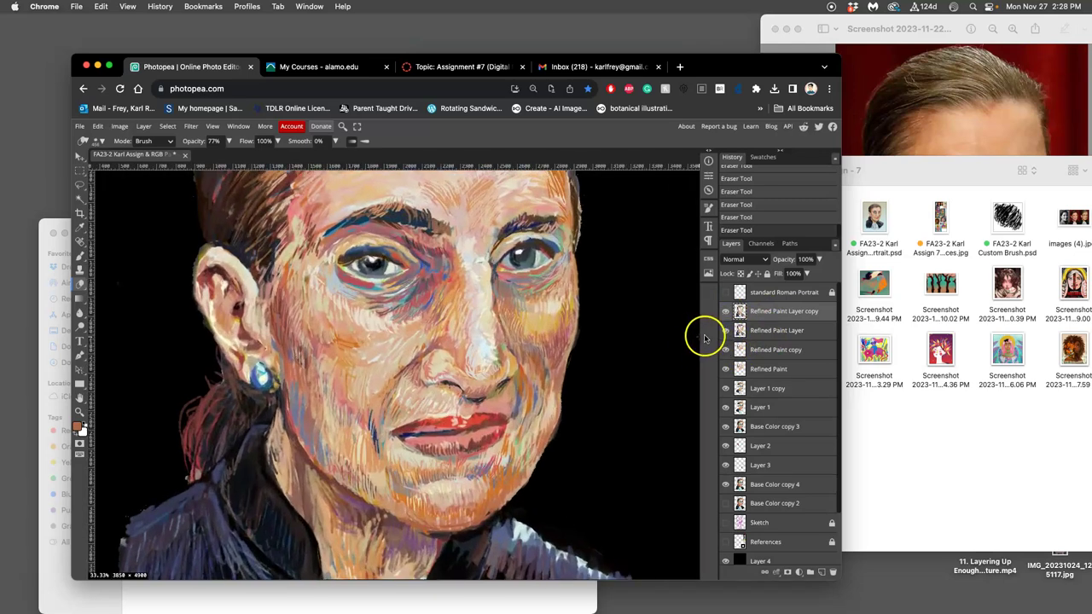
left_click(725, 331)
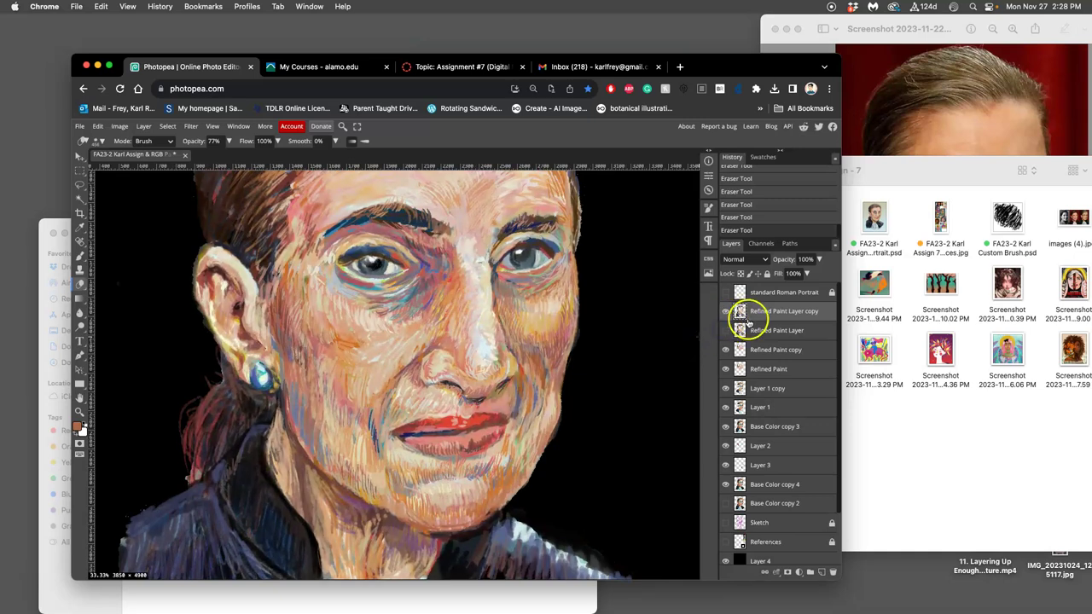
- Try out the opacity of Refined Paint Layer copy and return it to 100%
key("super+minus")
left_click(818, 259)
mouse_move(813, 268)
left_mouse_down()
mouse_move(791, 275)
mouse_move(818, 275)
left_mouse_up()
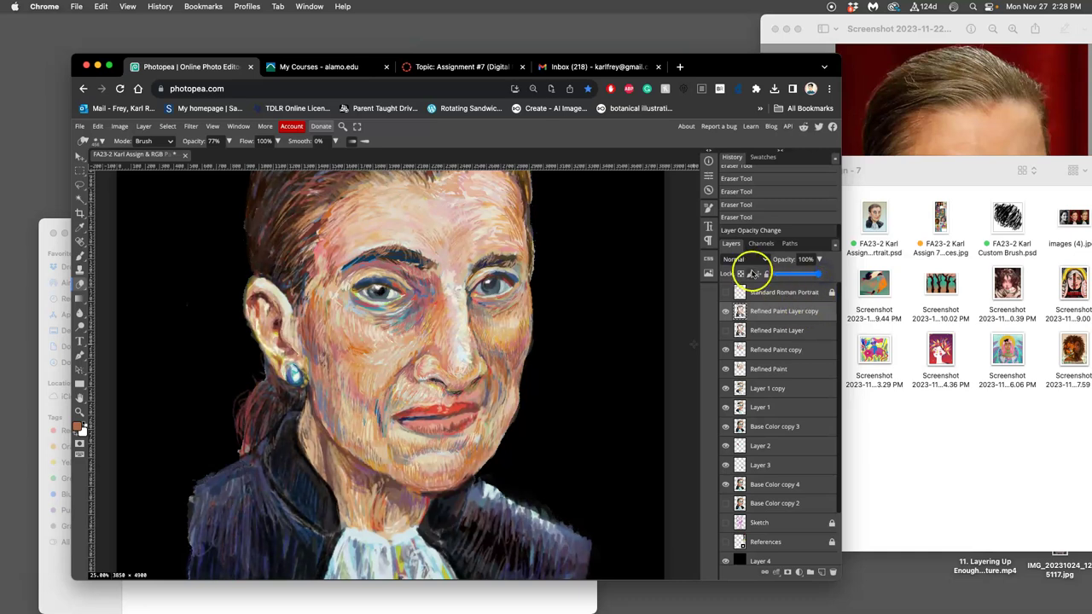
- Try the Color Dodge and Pin Light blend modes on Refined Paint Layer copy, settling on Soft Light
left_click(745, 259)
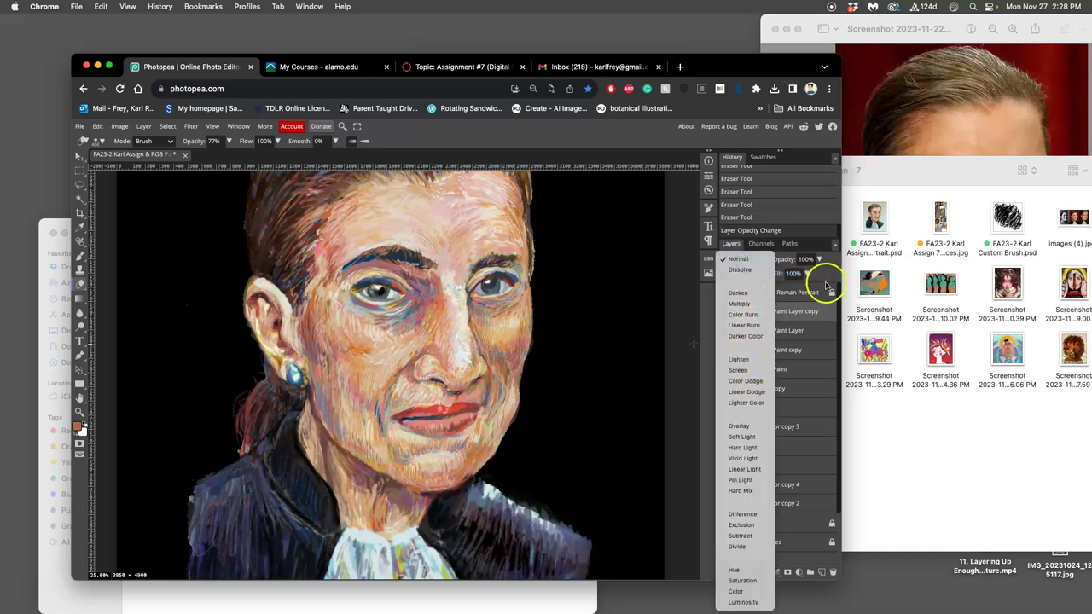
left_click(825, 278)
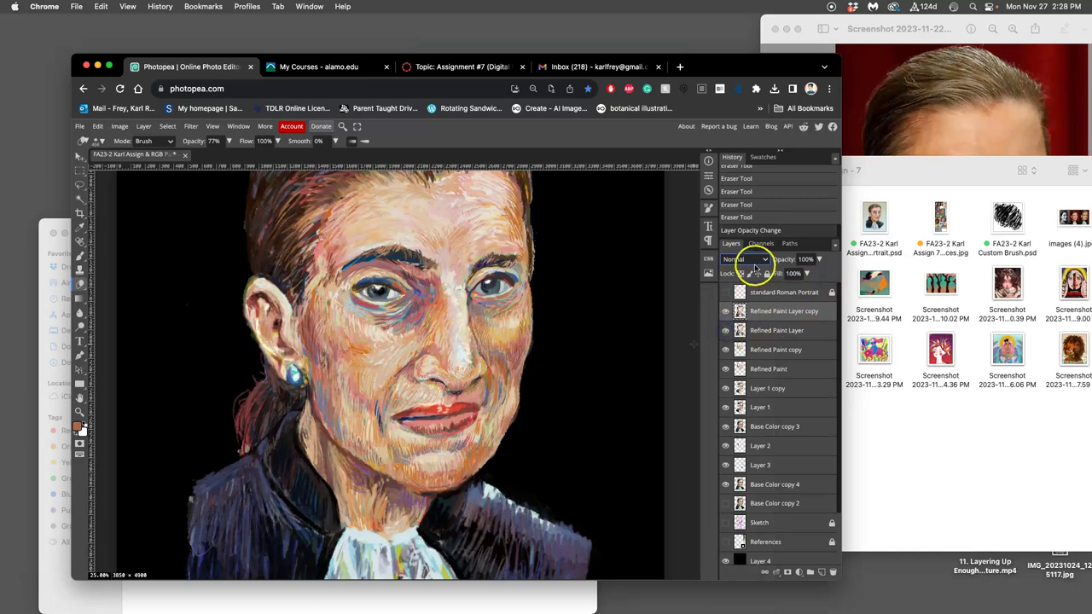
left_click(749, 260)
left_click(746, 381)
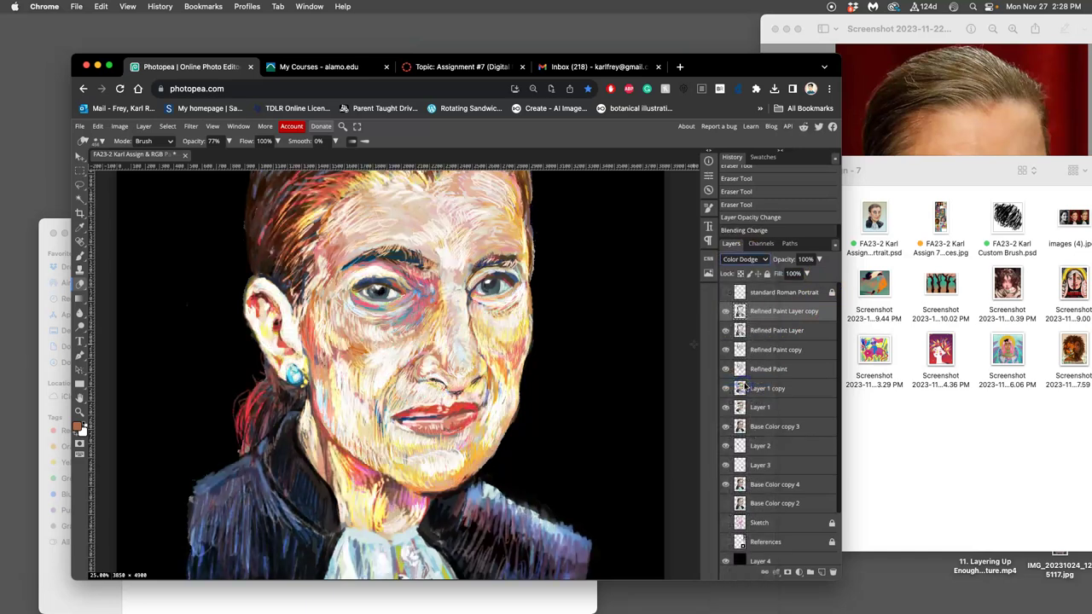
left_click(742, 260)
left_click(744, 316)
left_click(765, 261)
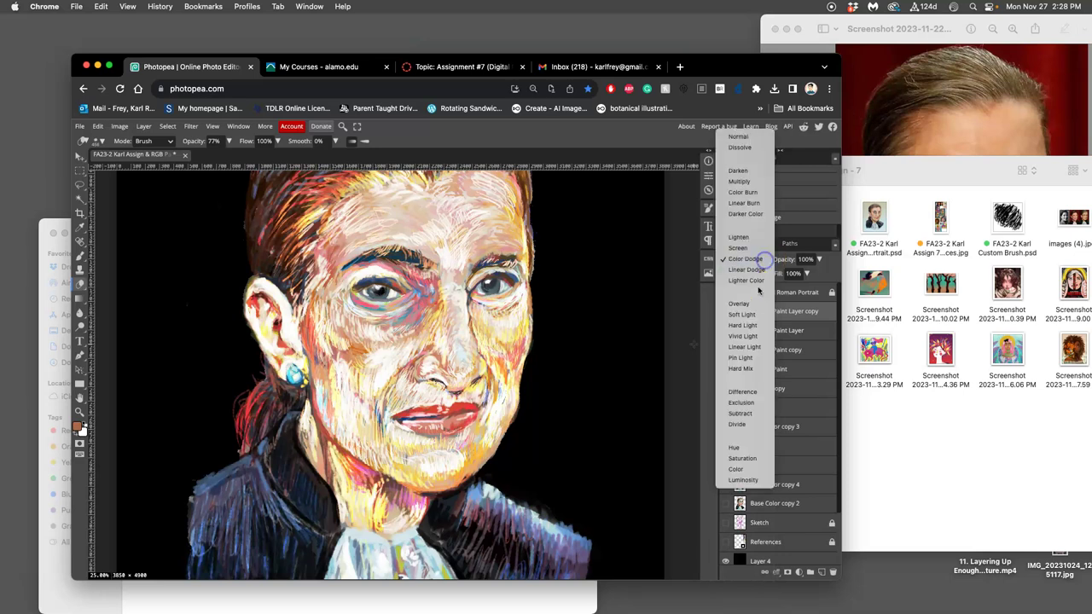
left_click(747, 359)
left_click(748, 261)
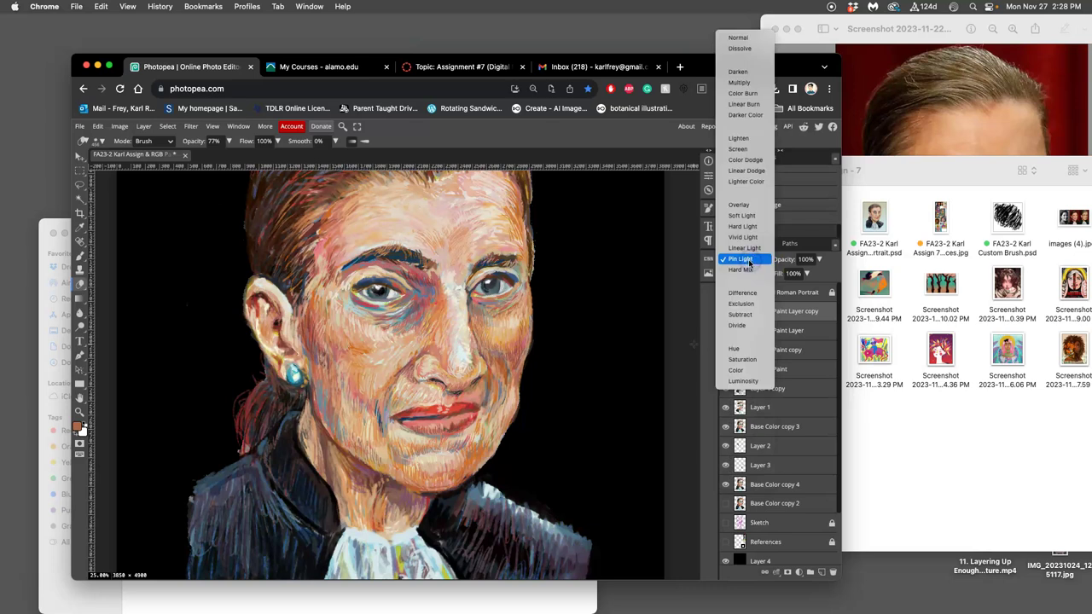
left_click(743, 217)
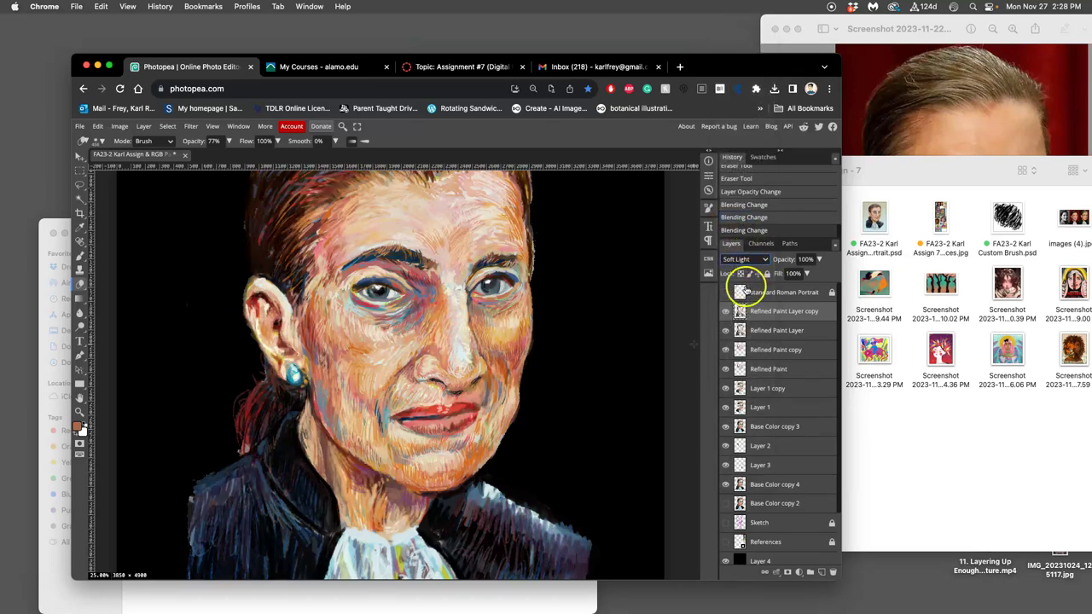
- Compare the portrait with Refined Paint Layer copy switched off and on
left_click(726, 311)
left_click(726, 312)
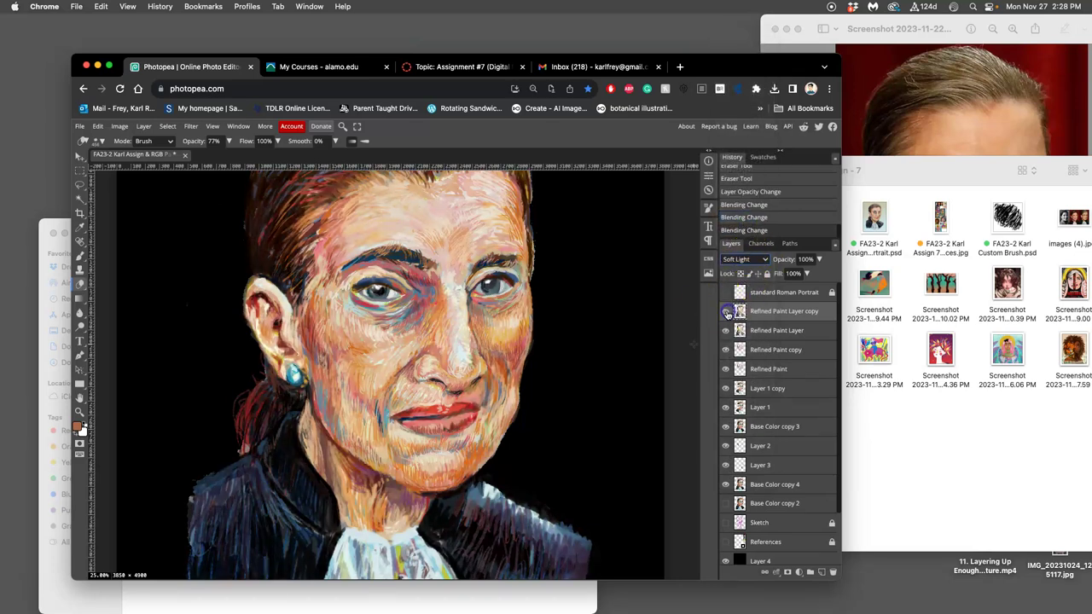
key("super+minus")
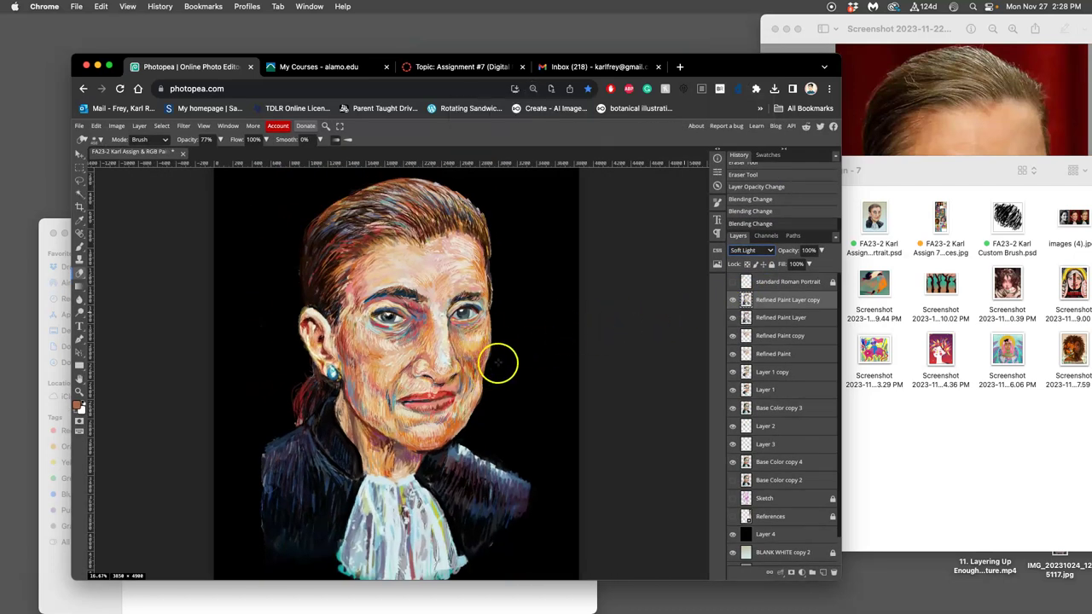
- Try the Pin Light blend mode on Refined Paint Layer copy and hide Refined Paint Layer beneath it
left_click(747, 250)
left_click(746, 289)
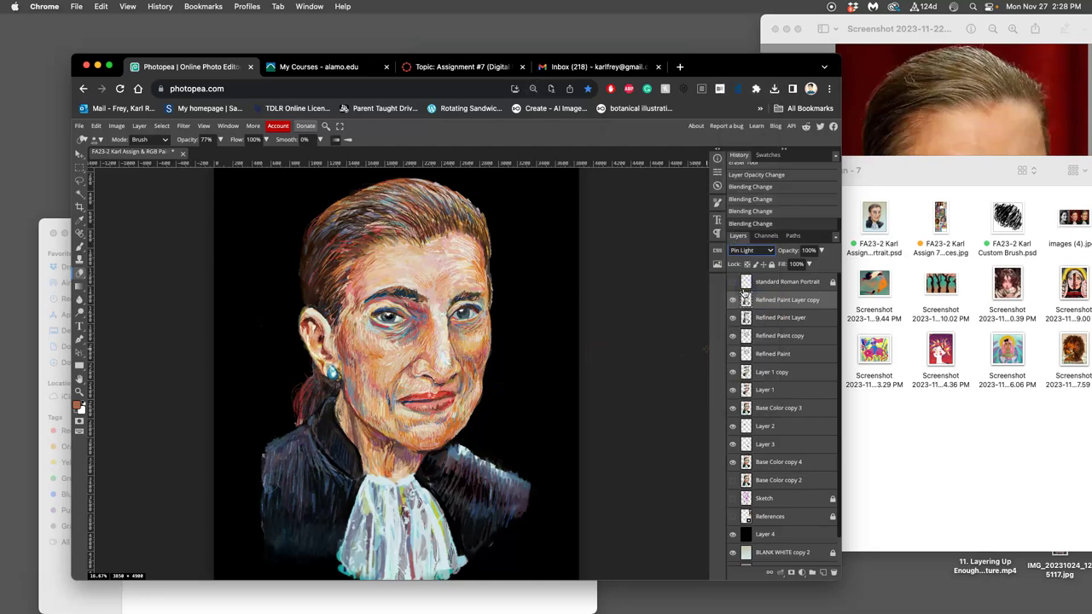
left_click(731, 319)
left_click(732, 301)
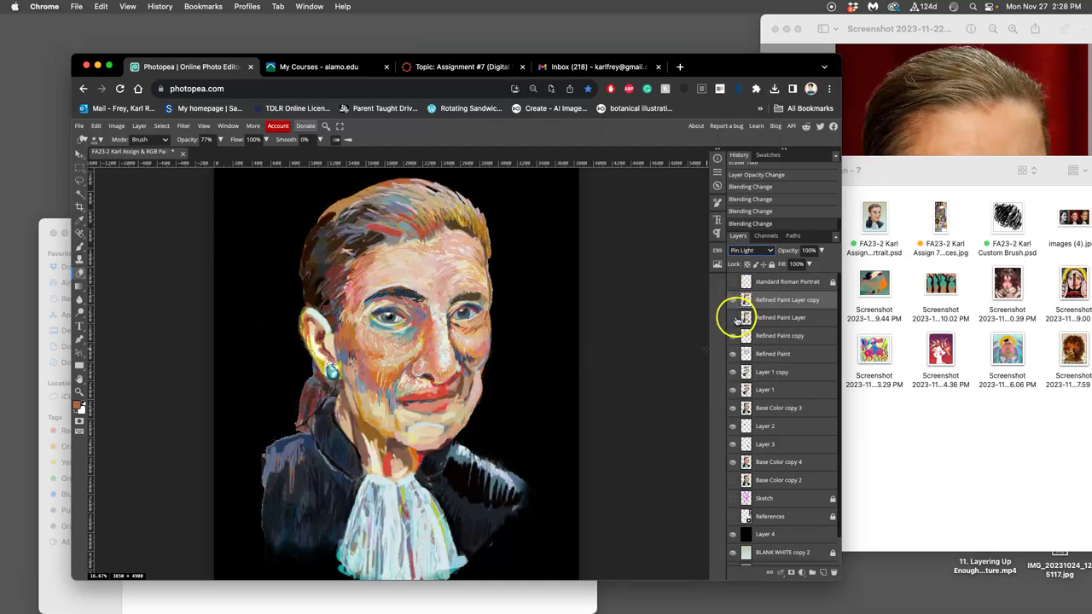
- Set the blend mode of Refined Paint Layer copy to Normal and hide the black background Layer 4
left_click(750, 250)
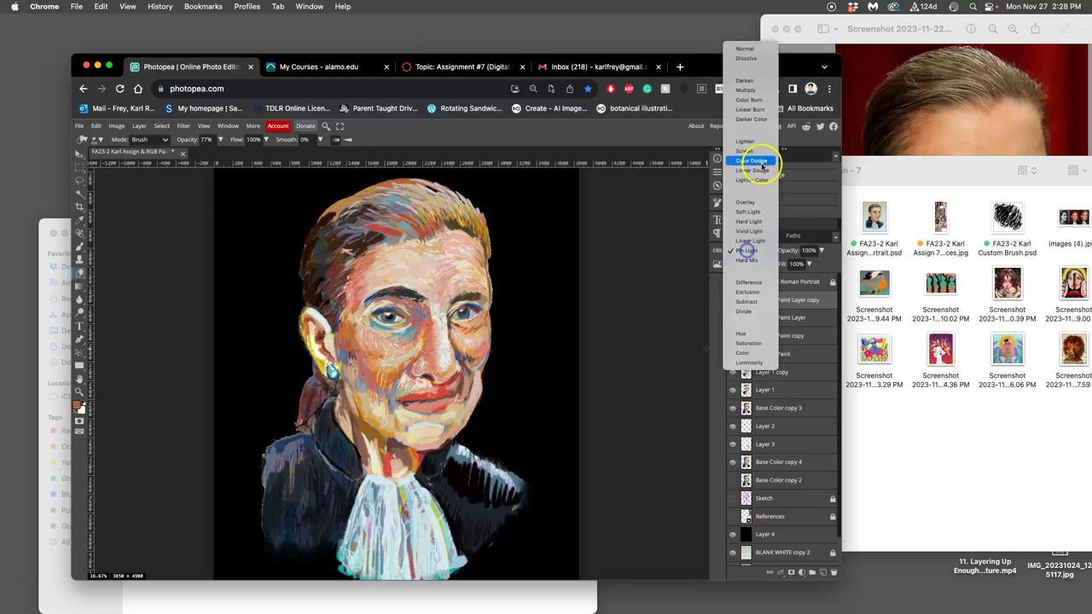
left_click(754, 53)
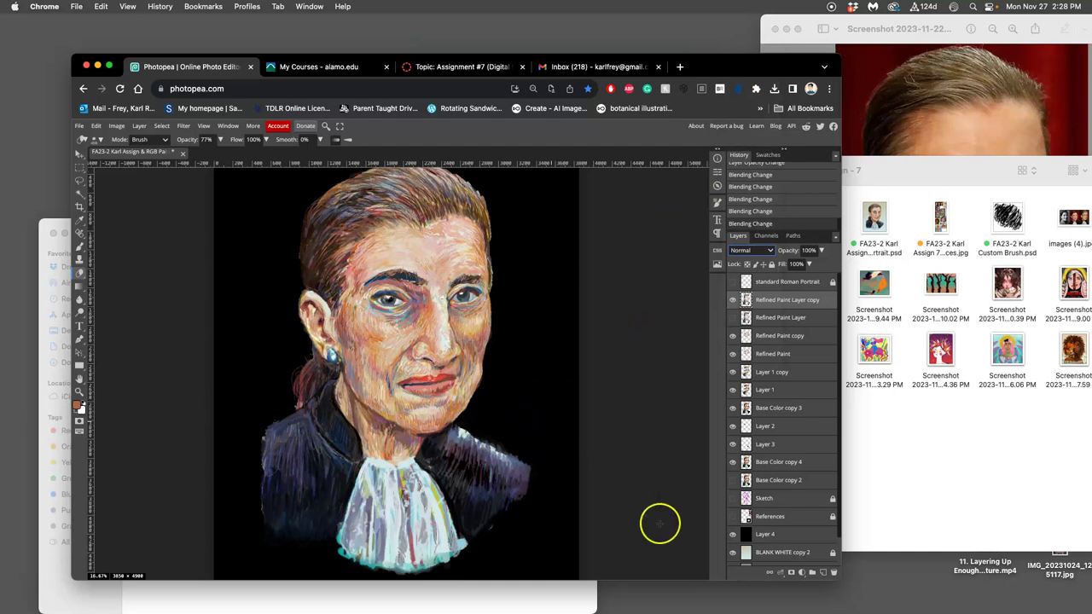
left_click(732, 534)
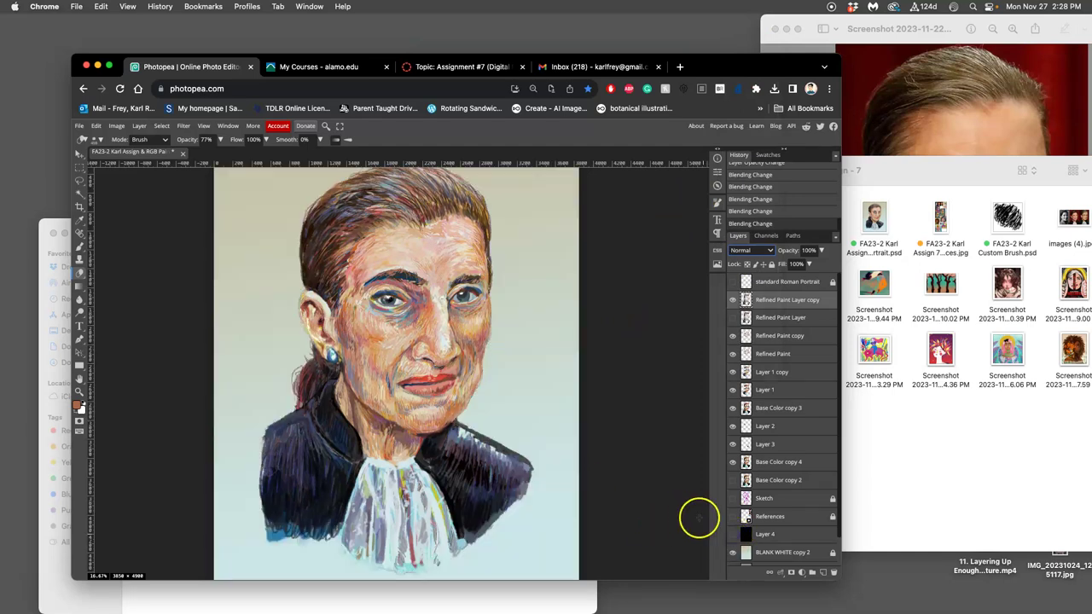
key("super+minus")
- Place the pink-haired woman illustration from the Assign - 7 folder into the portrait and enlarge it to about 920% to cover the canvas
left_click(968, 418)
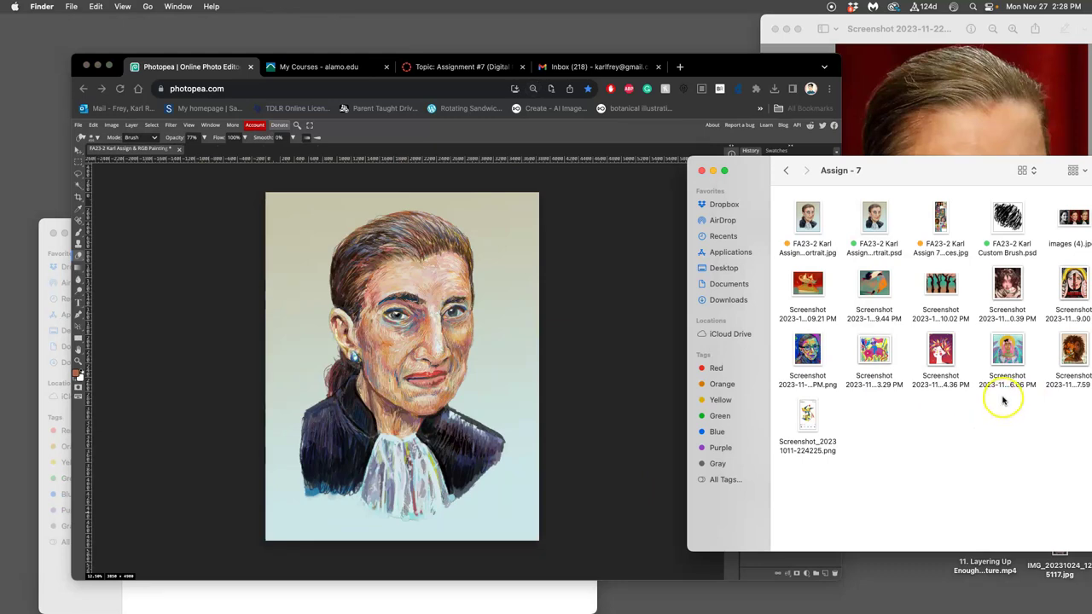
left_click_drag(1006, 349, 401, 362)
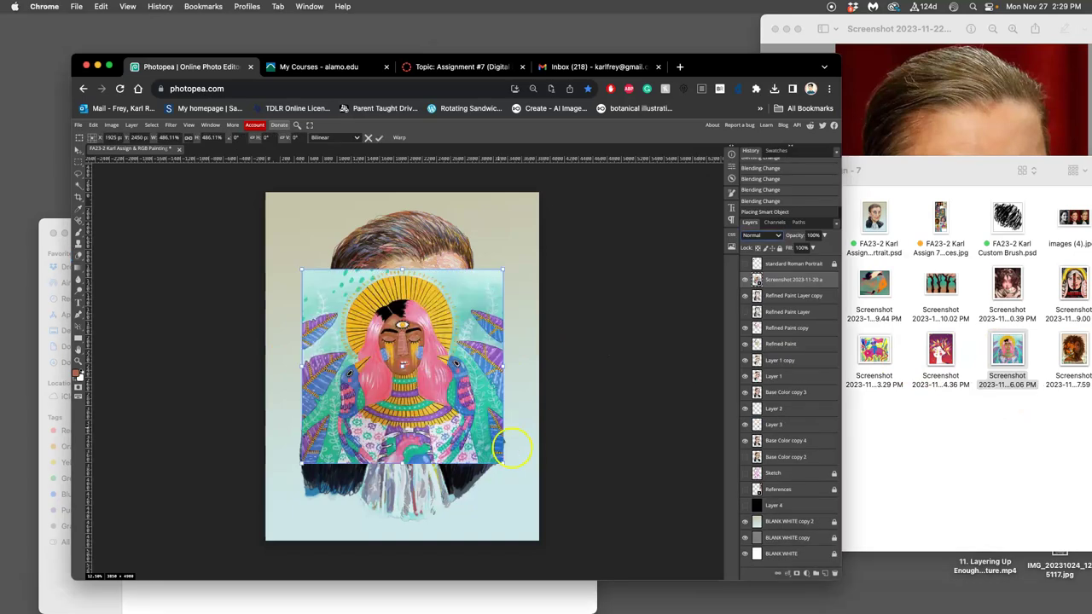
left_click_drag(500, 461, 567, 575)
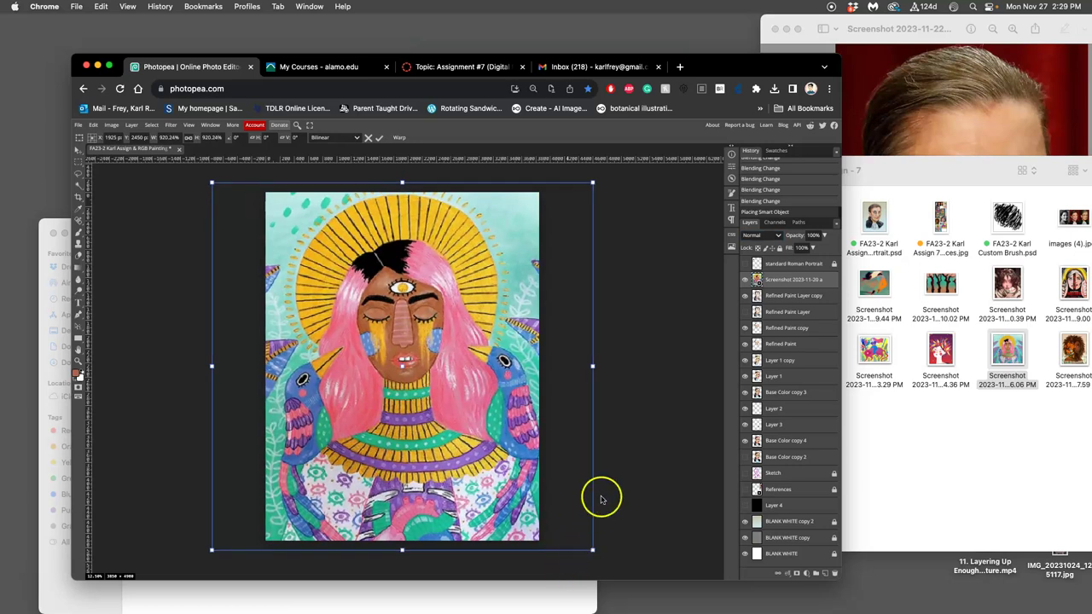
key("Return")
- Lower the placed illustration in the layer stack to just below Base Color copy 3, behind the portrait
key("super+bracketleft")
key("super+bracketleft")
key("super+bracketleft")
key("super+bracketleft")
key("super+bracketleft")
key("super+bracketleft")
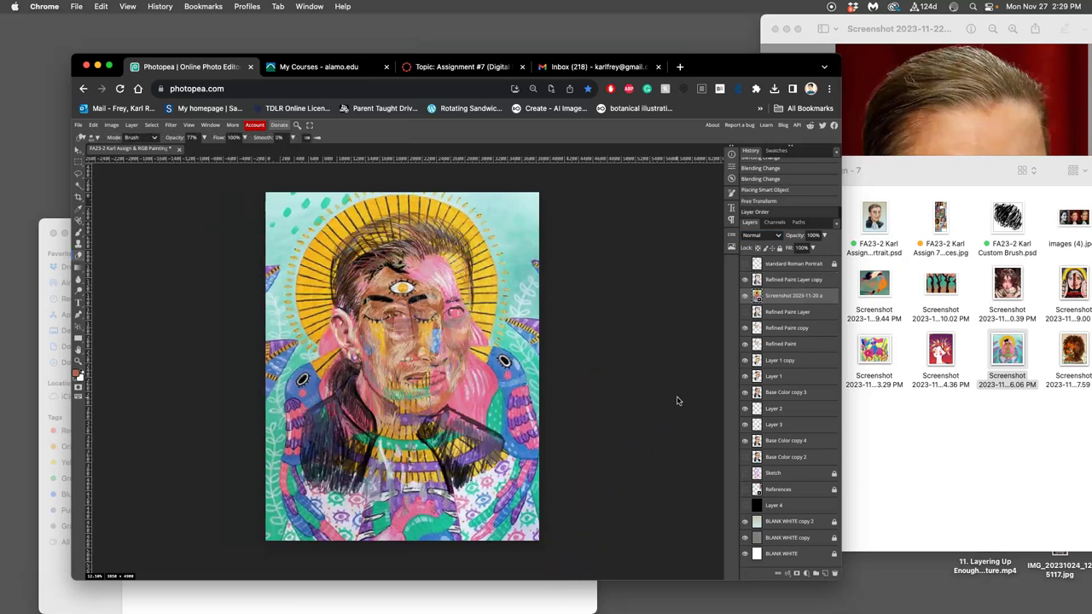
key("super+bracketleft")
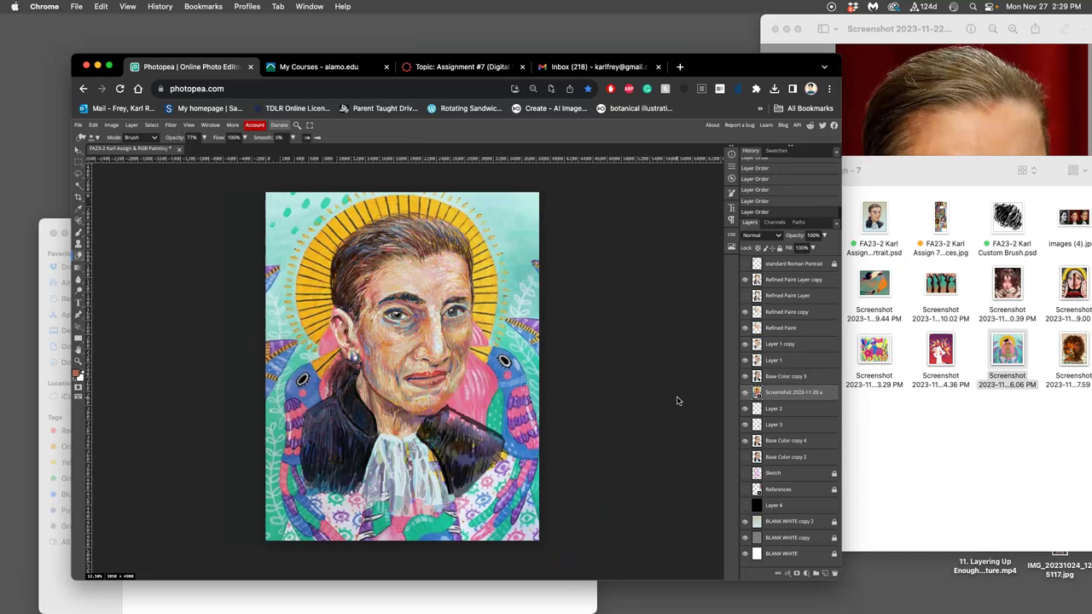
- Try the illustration layer farther down the stack, just above Layer 4
key("super+bracketleft")
key("super+bracketleft")
key("super+bracketleft")
key("super+bracketleft")
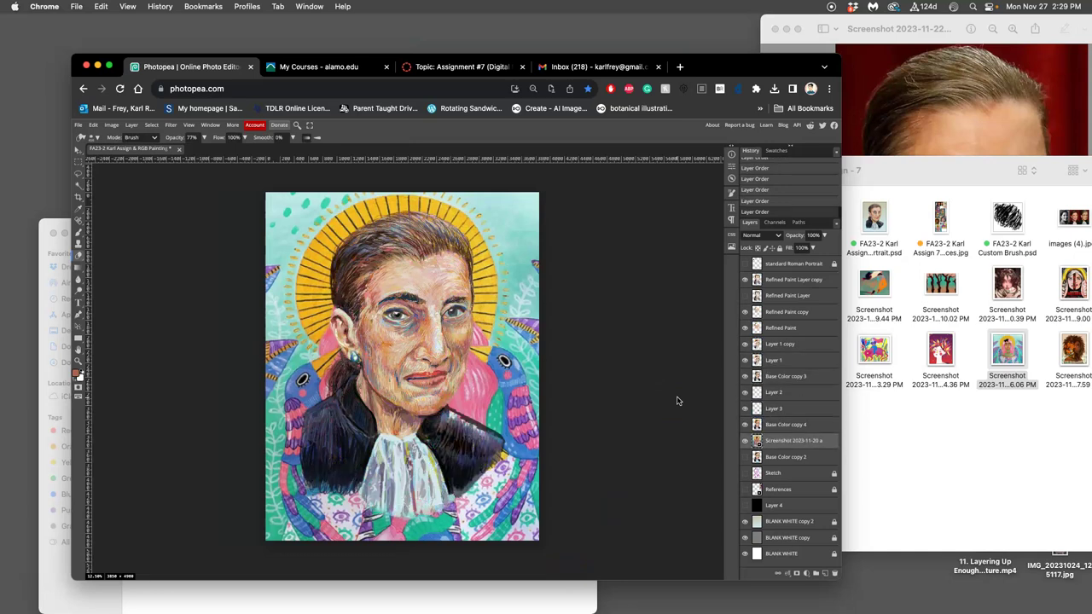
key("super+bracketleft")
key("super+bracketleft")
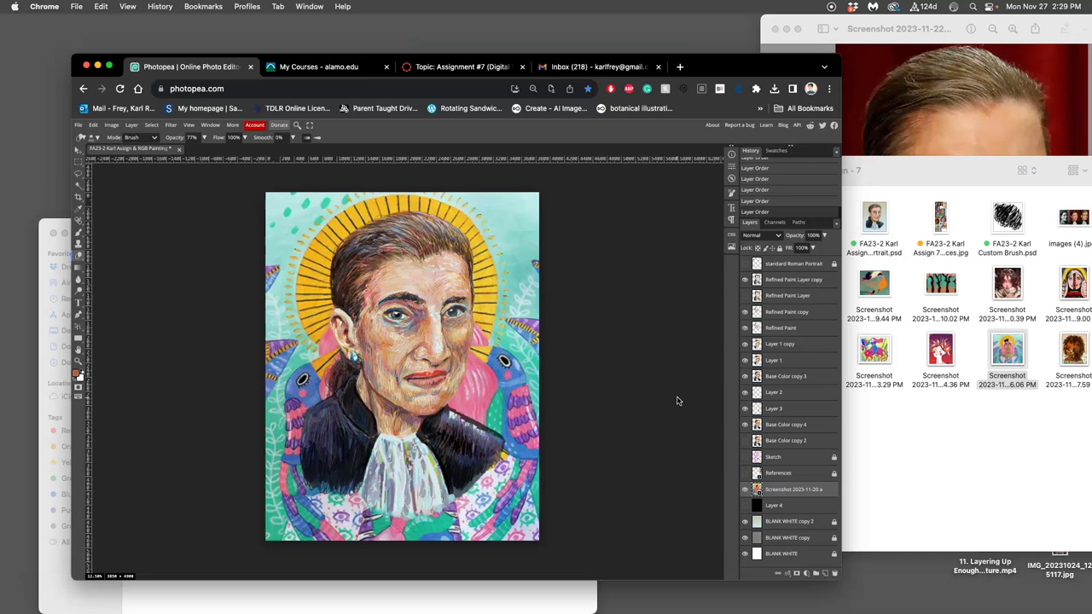
- Raise the illustration layer again, trying it above Base Color copy 3 before placing it directly below that layer
key("super+bracketright")
key("super+bracketright")
key("super+bracketright")
key("super+bracketright")
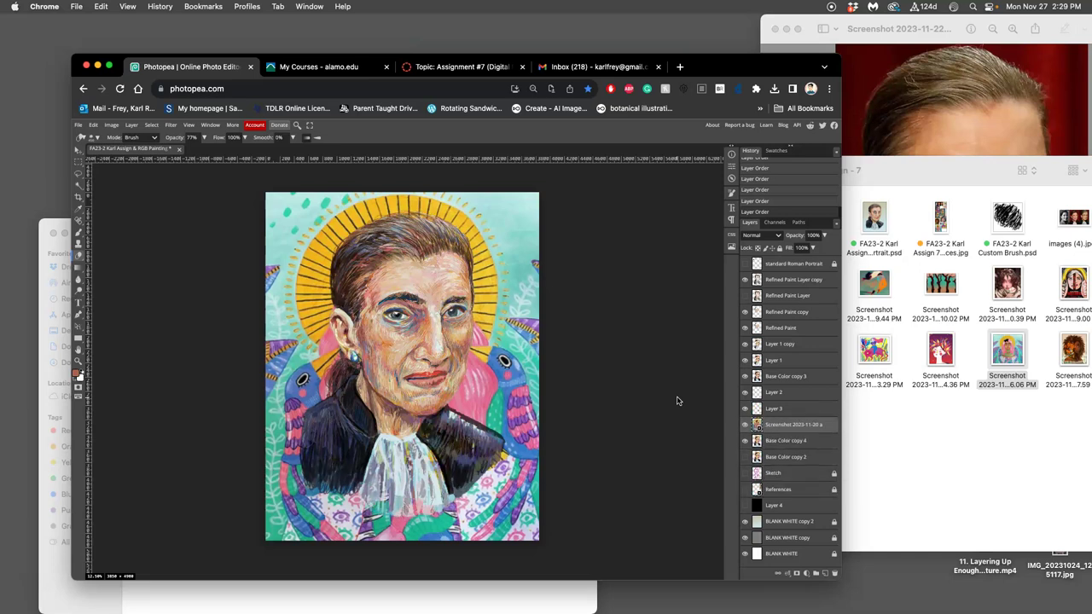
key("super+bracketright")
key("super+bracketright")
key("super+bracketright")
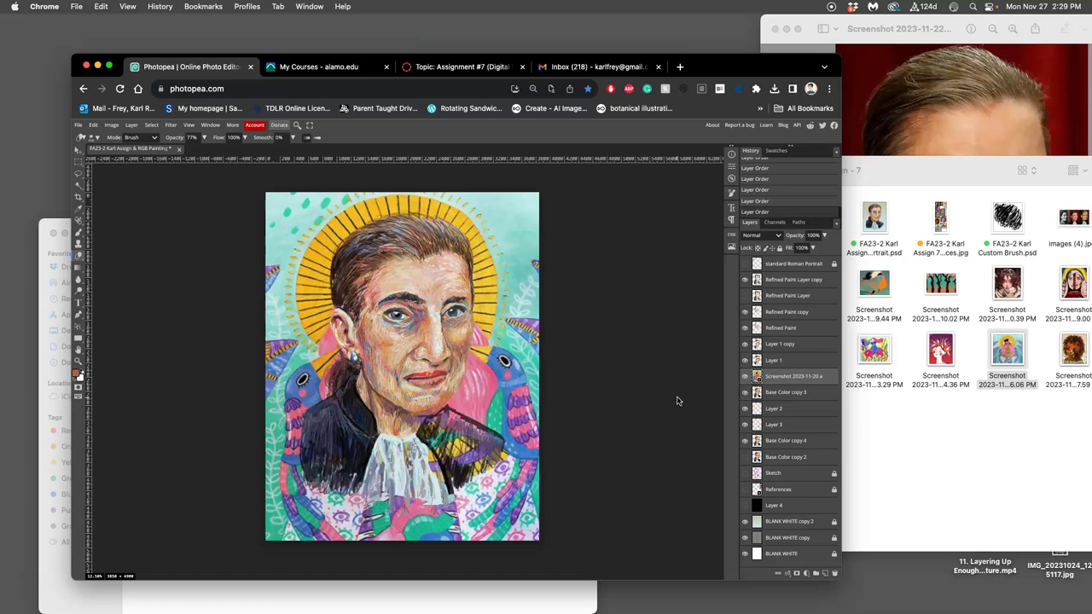
key("super+bracketleft")
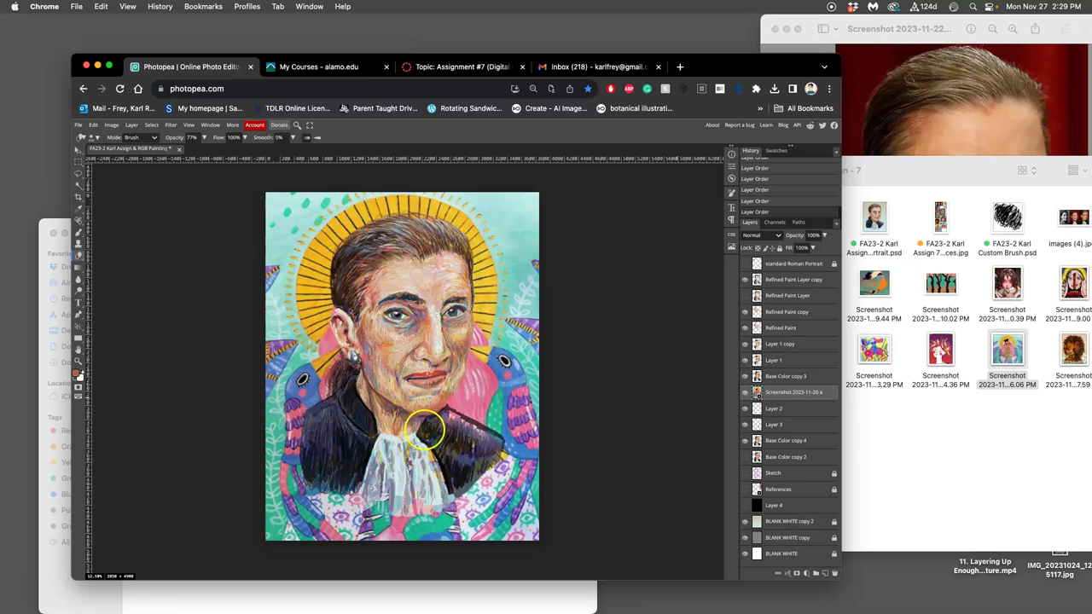
- Move the portrait's paint layers together slightly down, and shift the illustration slightly right to frame the head with the halo
left_click(779, 461)
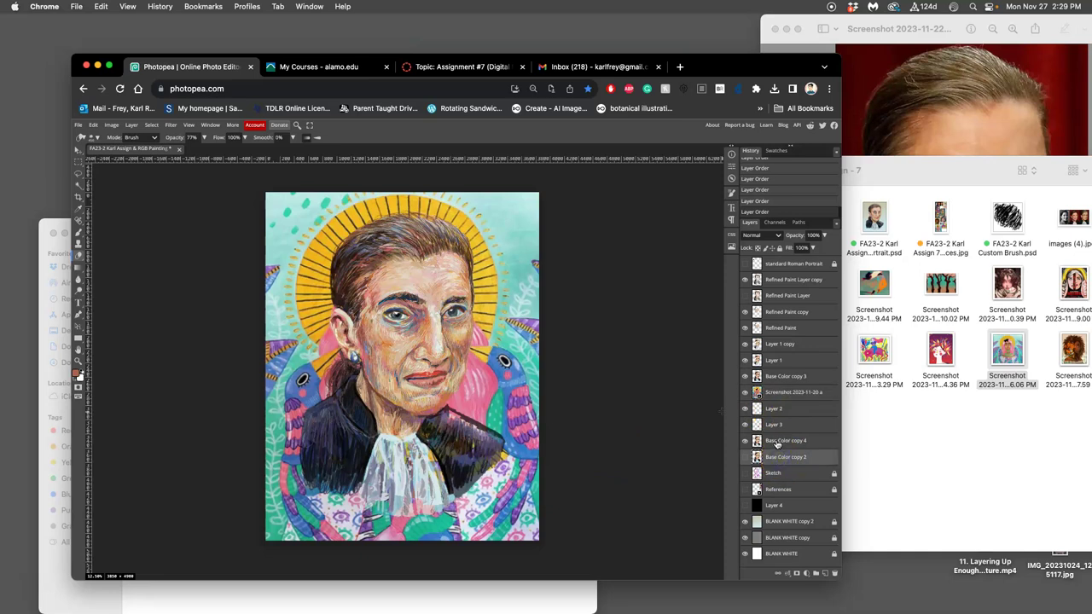
mouse_move(777, 444)
left_mouse_down()
mouse_move(780, 287)
mouse_move(779, 299)
left_mouse_up()
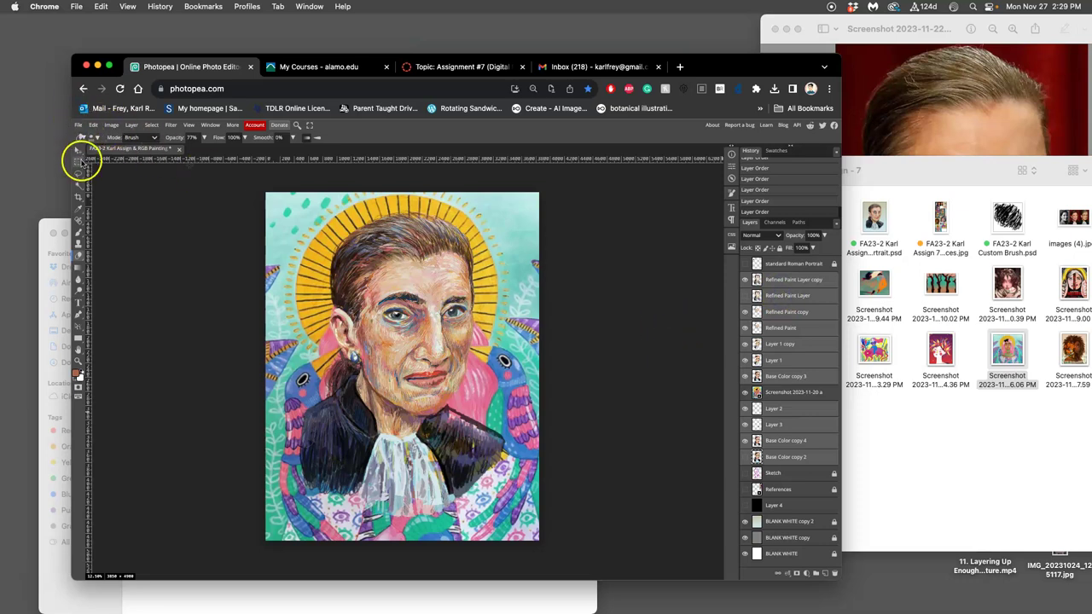
left_click(77, 173)
left_click(78, 150)
left_click_drag(432, 348, 431, 365)
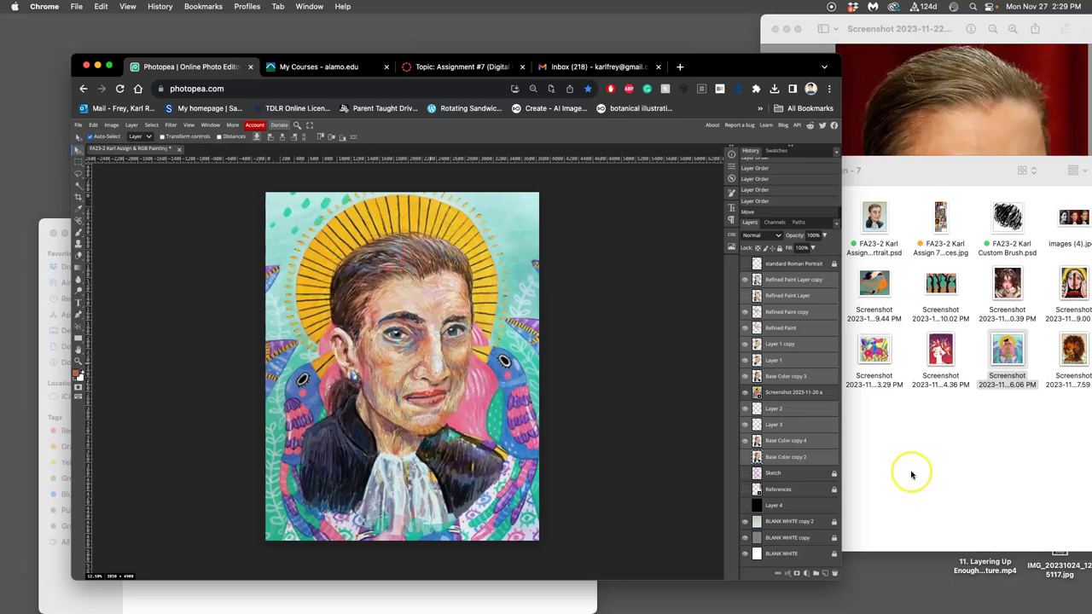
left_click(789, 393)
mouse_move(522, 360)
left_mouse_down()
mouse_move(504, 362)
mouse_move(522, 363)
left_mouse_up()
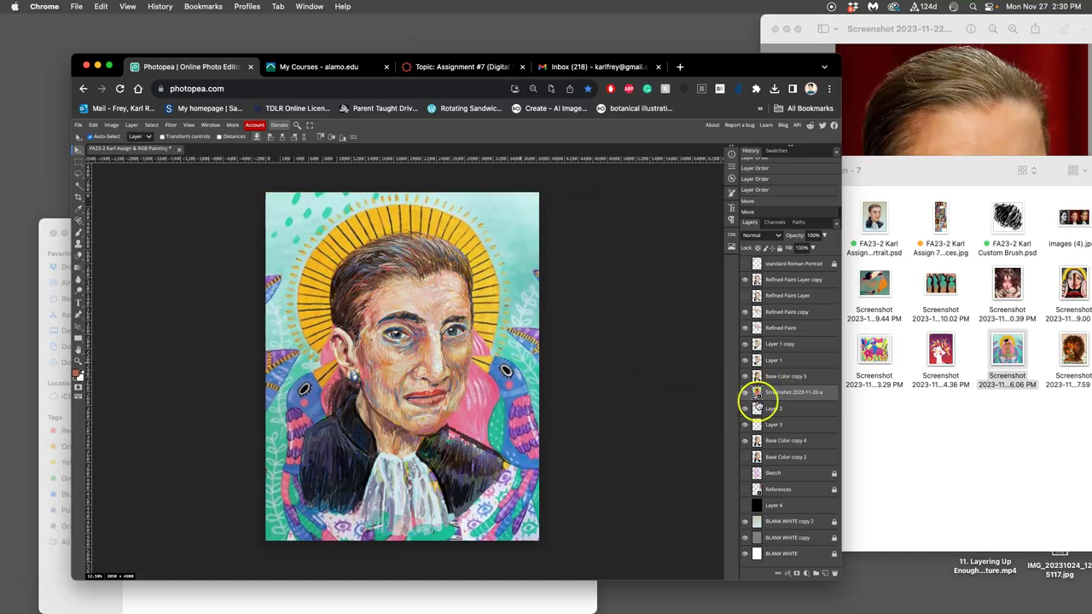
- Duplicate the illustration layer directly above the original and rasterize the copy
left_click_drag(770, 399, 770, 389)
right_click(771, 392)
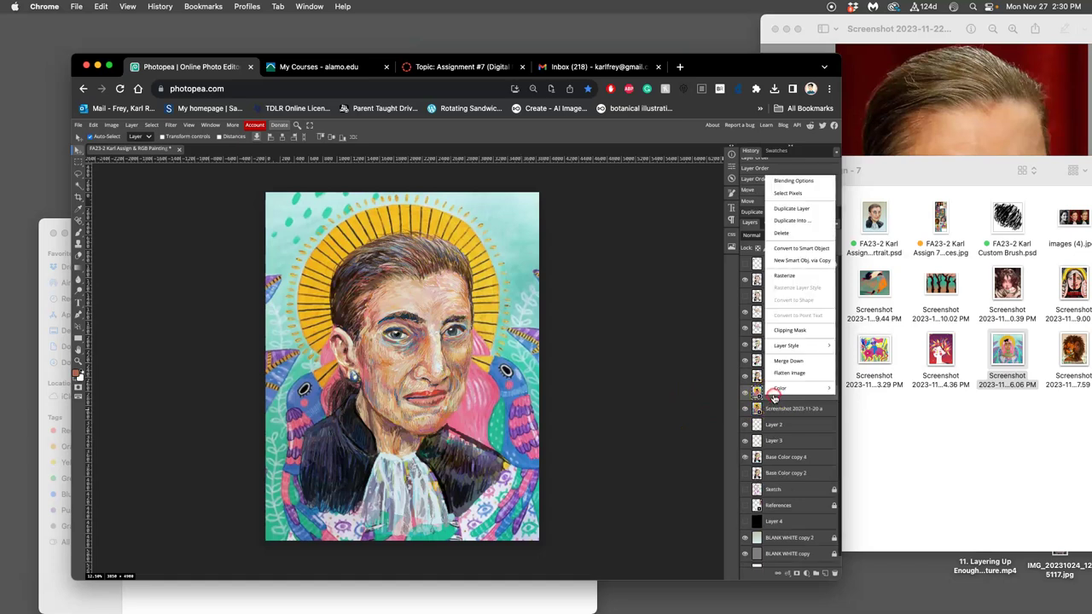
left_click(784, 275)
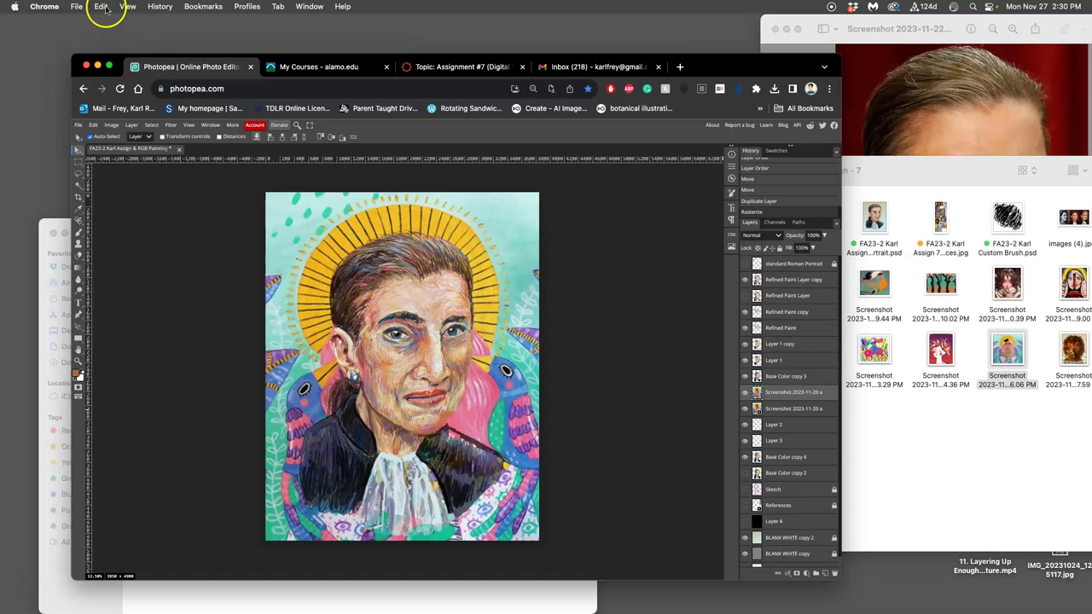
- Recolor the rasterized illustration copy with Hue/Saturation, setting Hue to 66
left_click(111, 125)
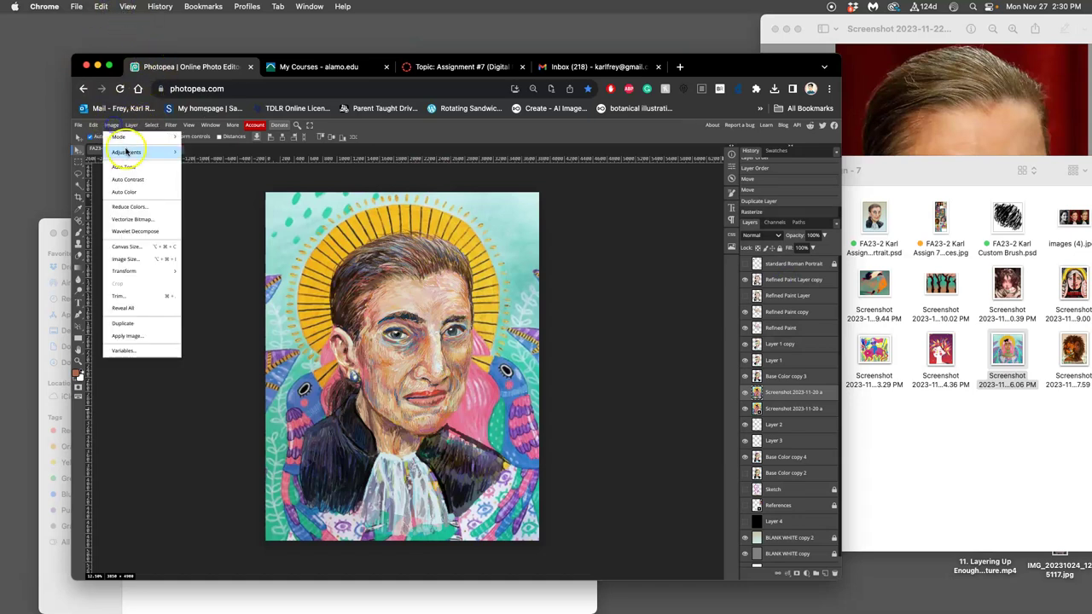
mouse_move(126, 151)
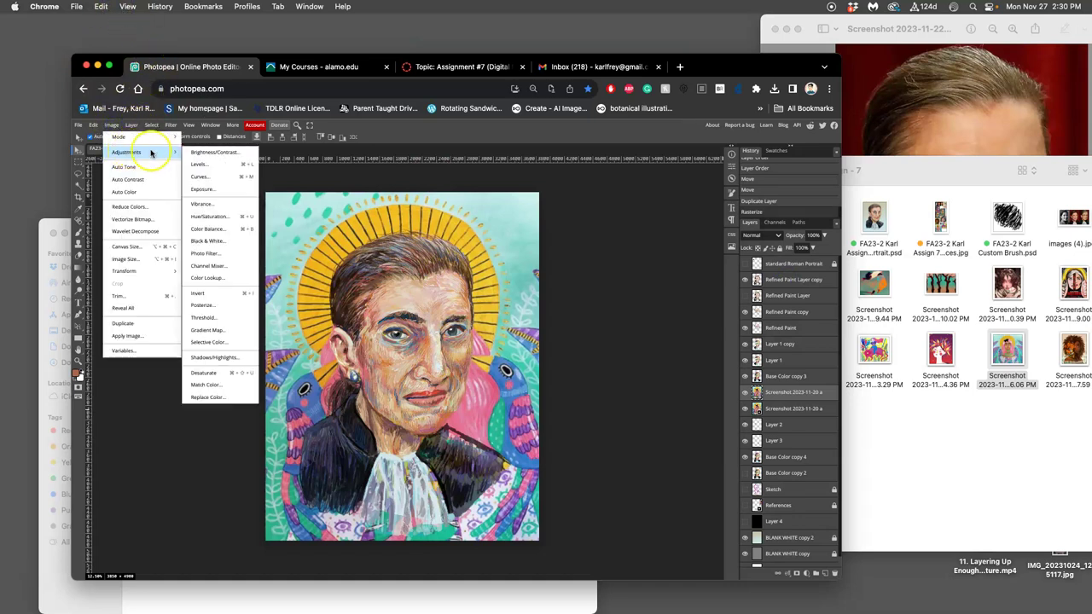
left_click(211, 216)
mouse_move(558, 214)
left_mouse_down()
mouse_move(620, 215)
mouse_move(537, 215)
mouse_move(569, 216)
left_mouse_up()
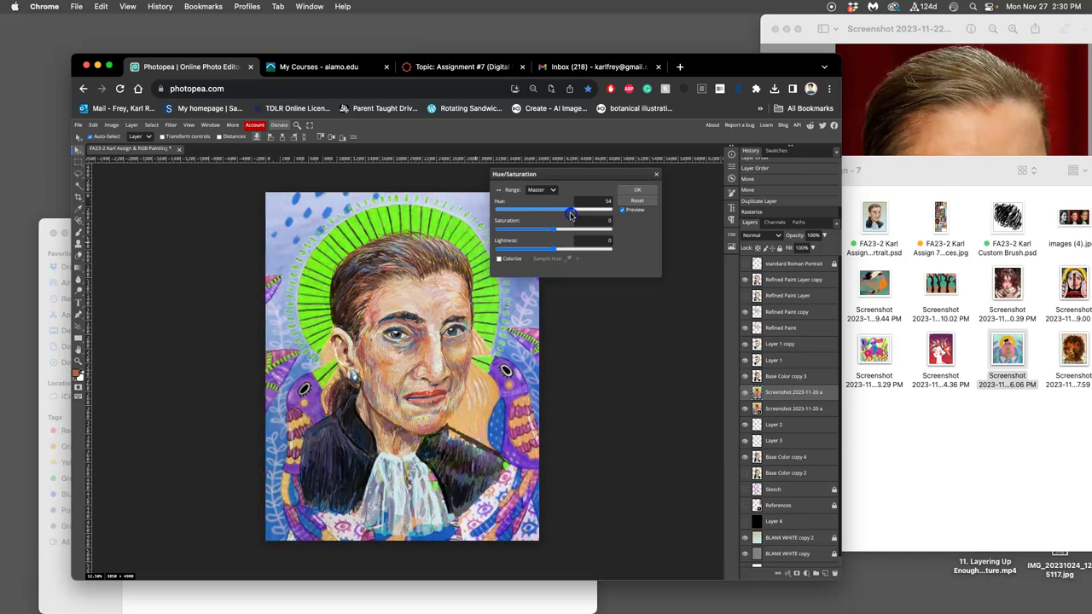
left_click_drag(570, 216, 575, 216)
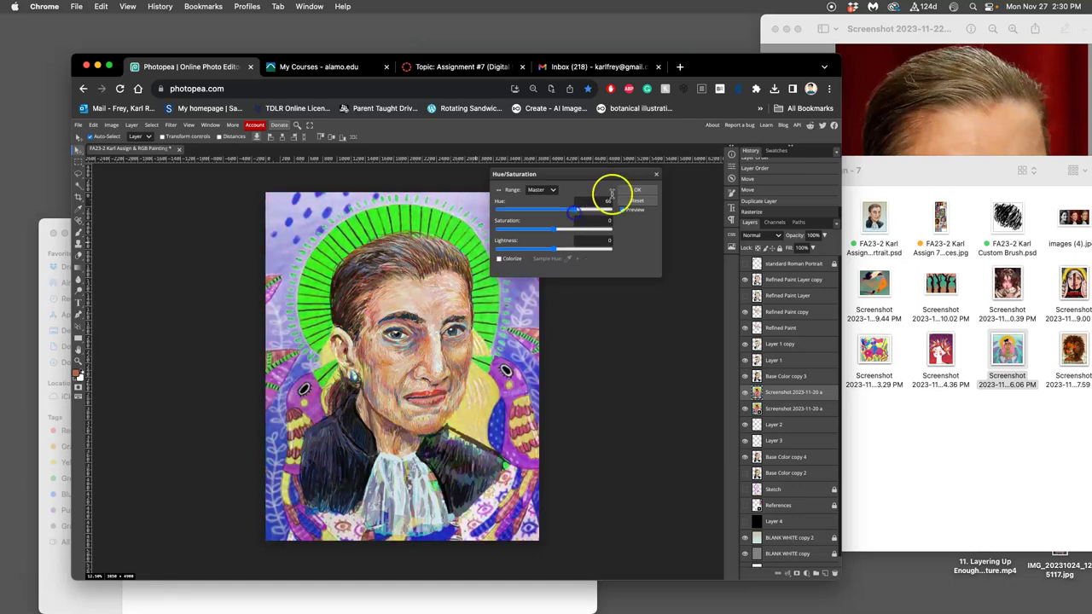
left_click(637, 189)
- Hide the recolored illustration and select its halo color across the whole layer using the Magic Wand with Contiguous off
left_click(77, 185)
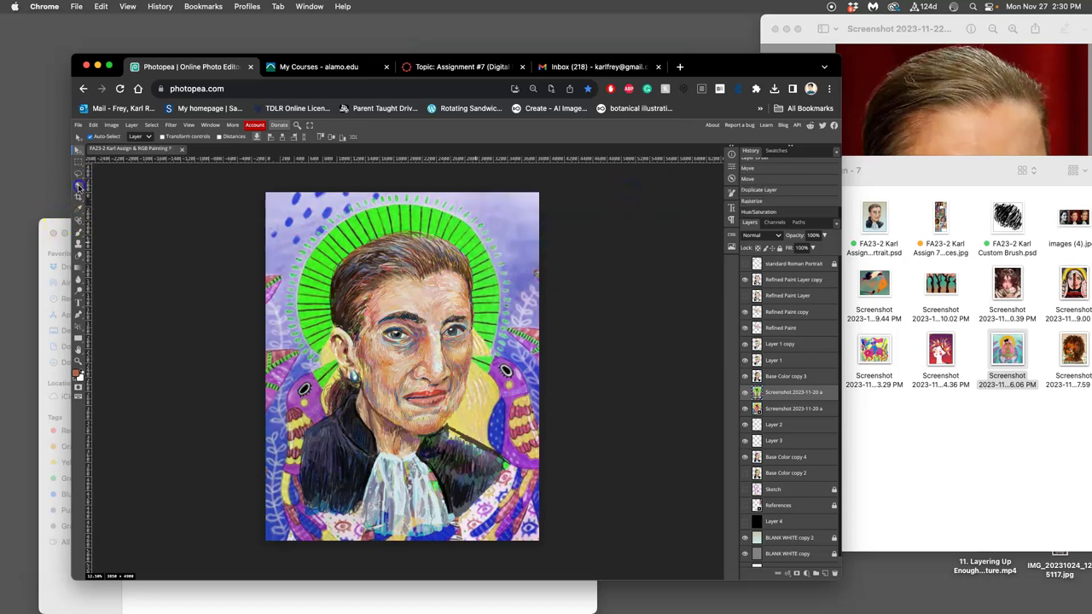
left_click(744, 392)
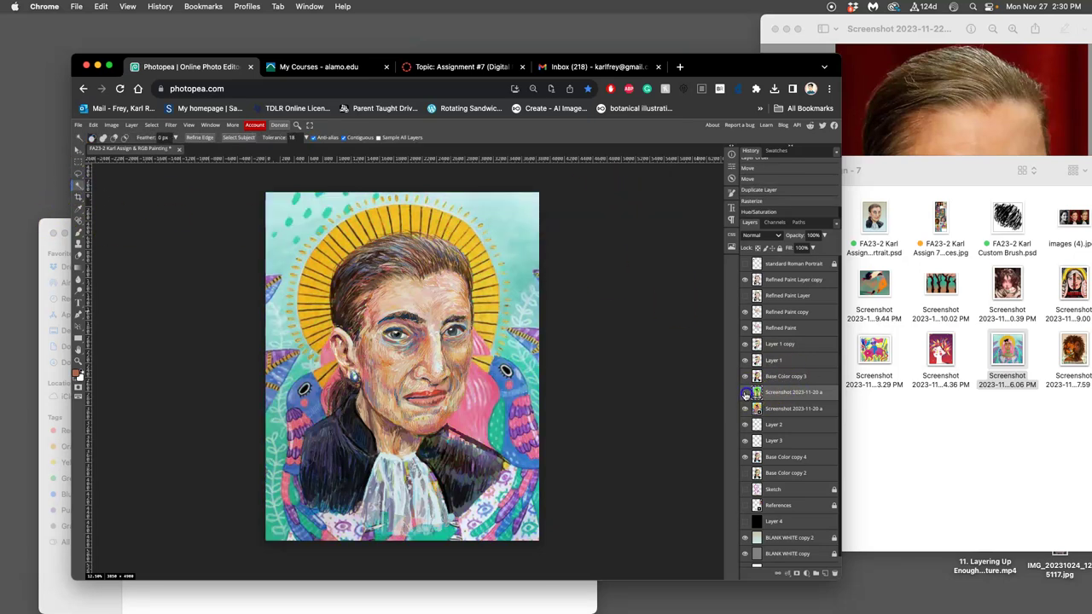
left_click(342, 139)
left_click(405, 212)
left_click(469, 265)
- Copy the selected halo from the original illustration to a new layer above the recolored copy, and show the recolored copy again
key("ctrl+j")
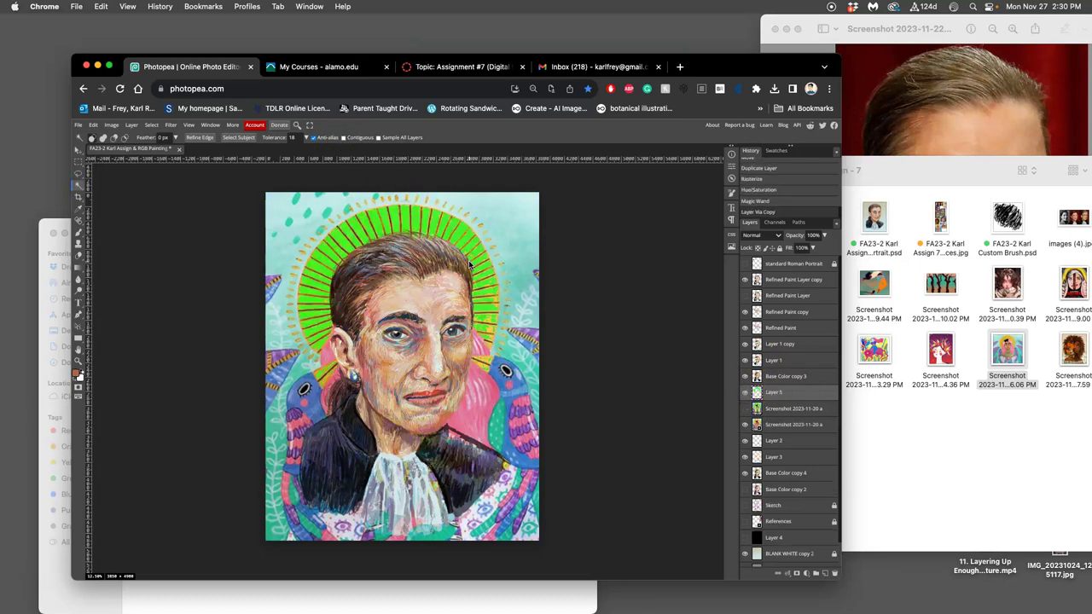
key("ctrl+z")
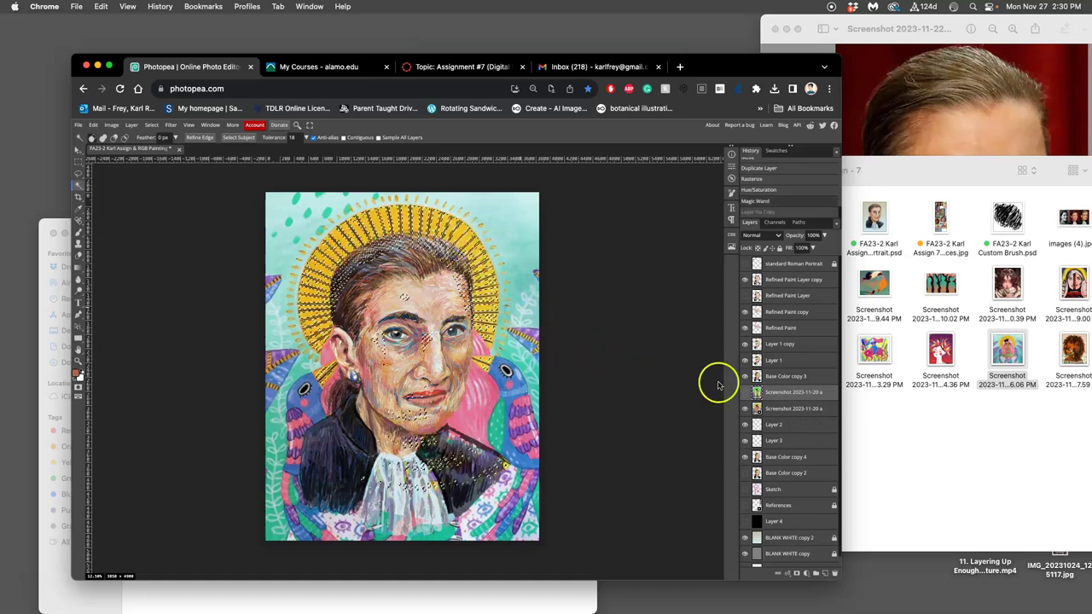
left_click(787, 409)
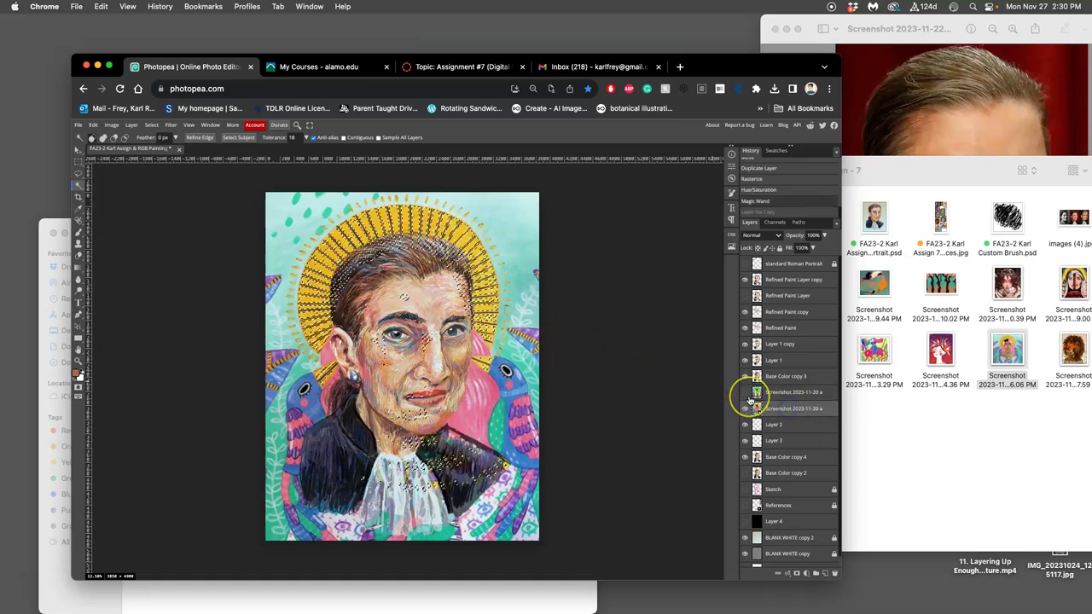
key("ctrl+j")
left_click_drag(752, 398, 753, 390)
left_click(743, 408)
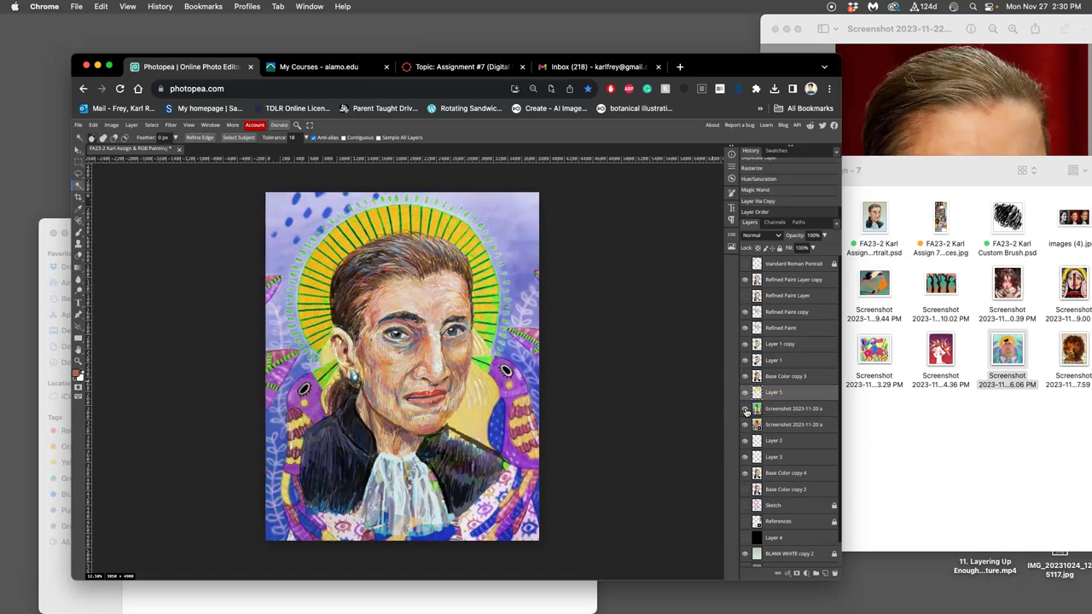
- Copy the color area behind the face and shoulder from the original illustration to a new layer above the recolored copy using the Magic Wand
left_click(772, 424)
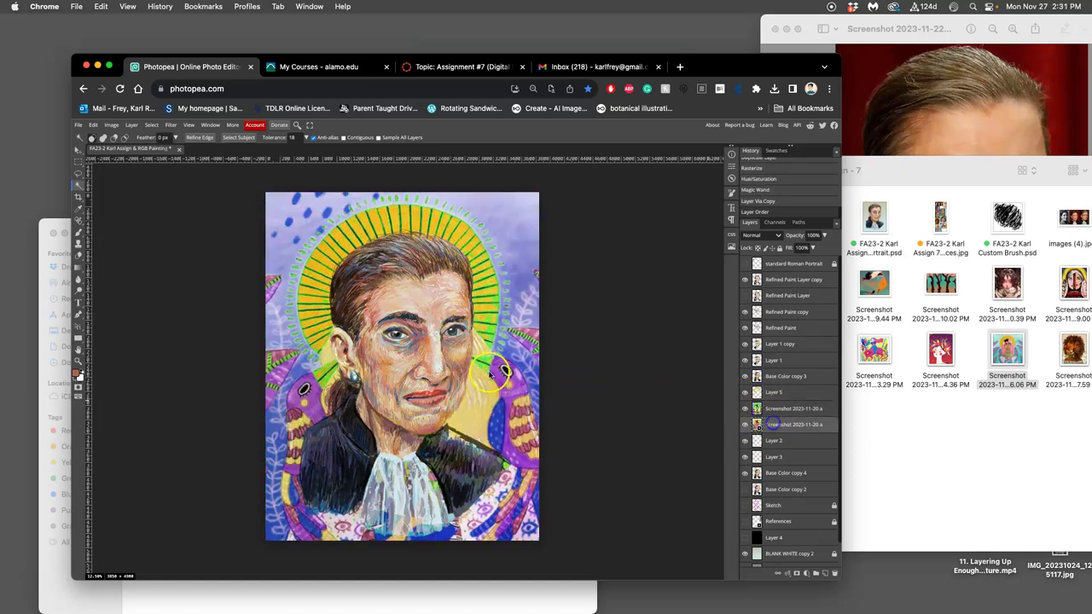
left_click(328, 355)
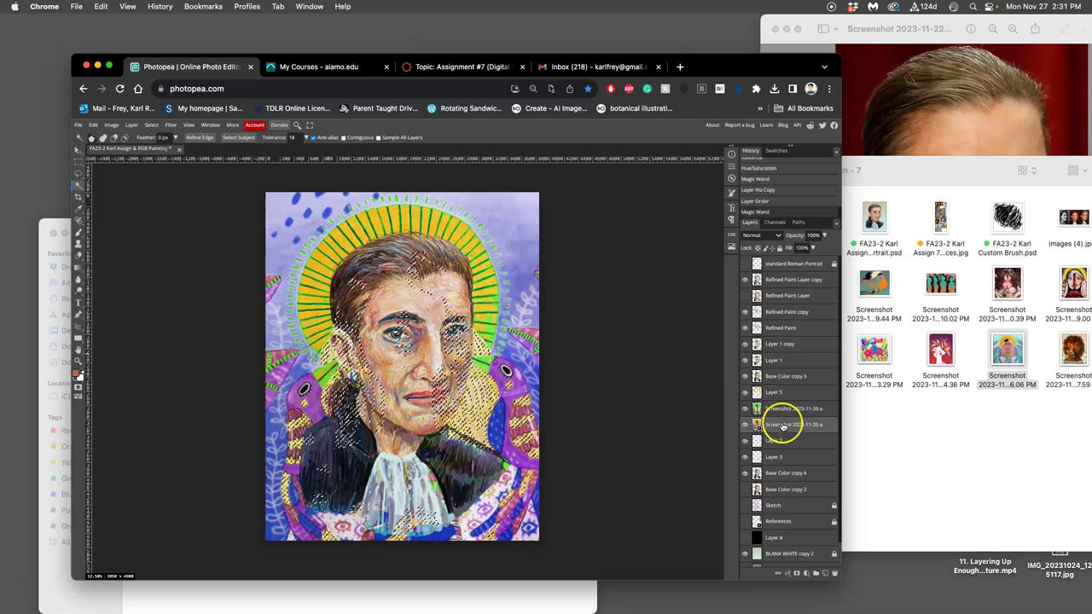
key("ctrl+j")
key("ctrl+bracketright")
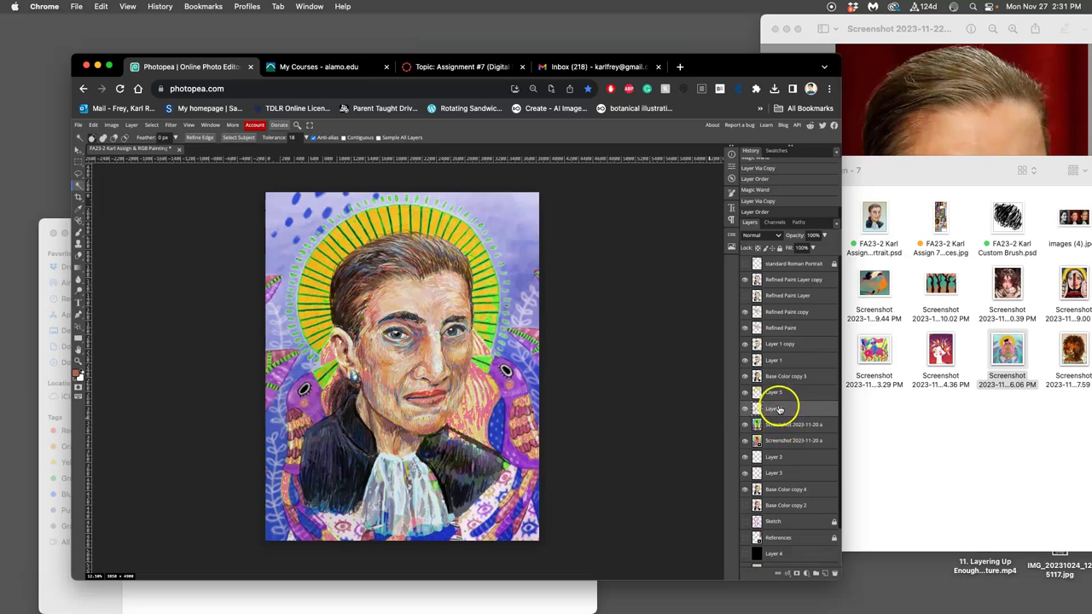
- Select the recolored copy's green areas with the Magic Wand, try shifting their color with Hue/Saturation, and deselect
left_click(777, 424)
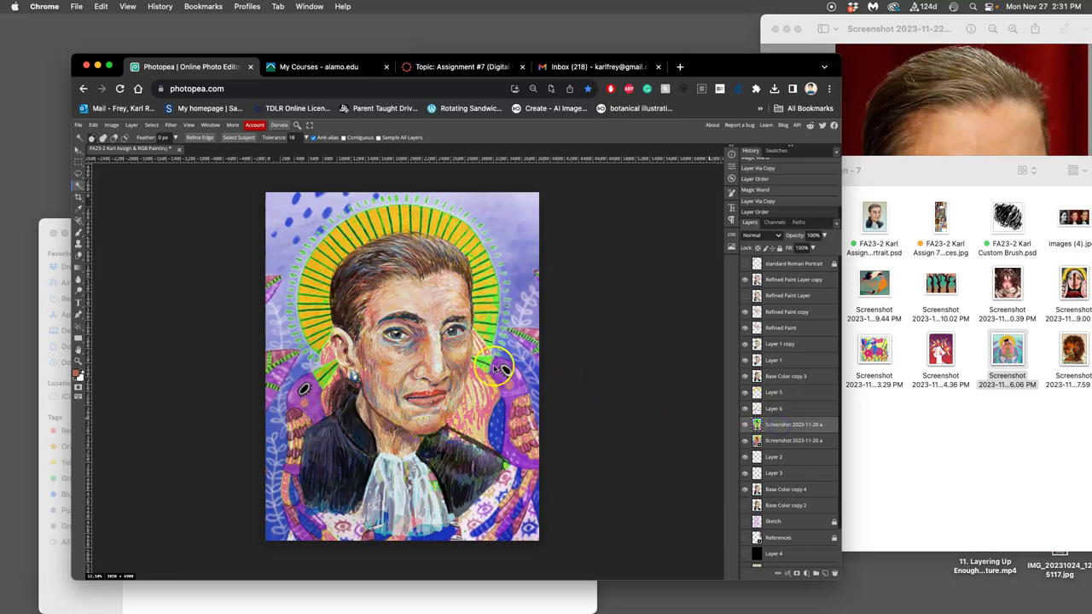
left_click(488, 362)
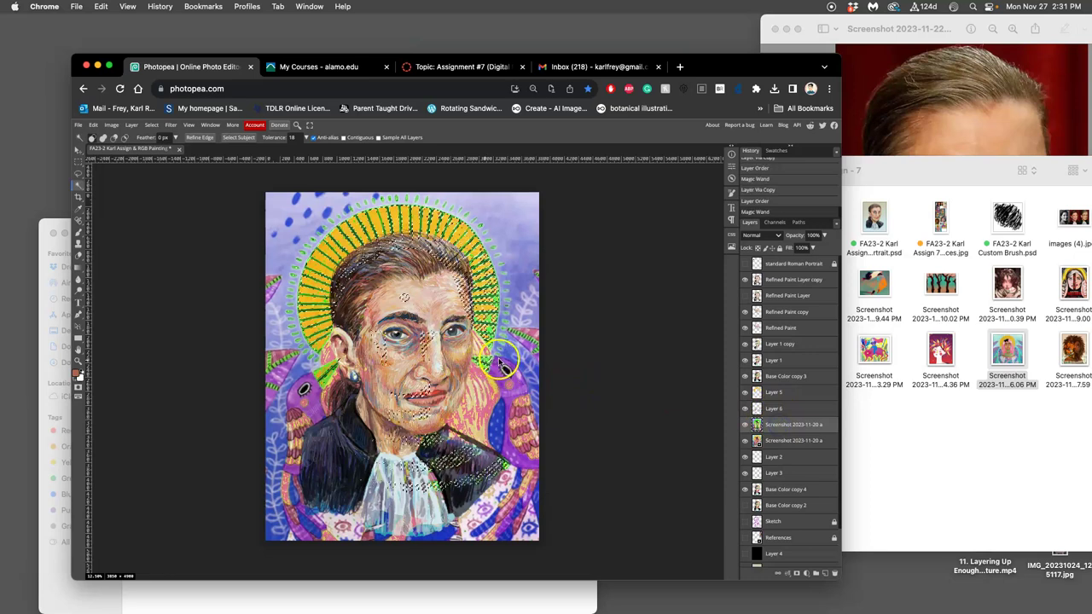
left_click(111, 124)
mouse_move(141, 151)
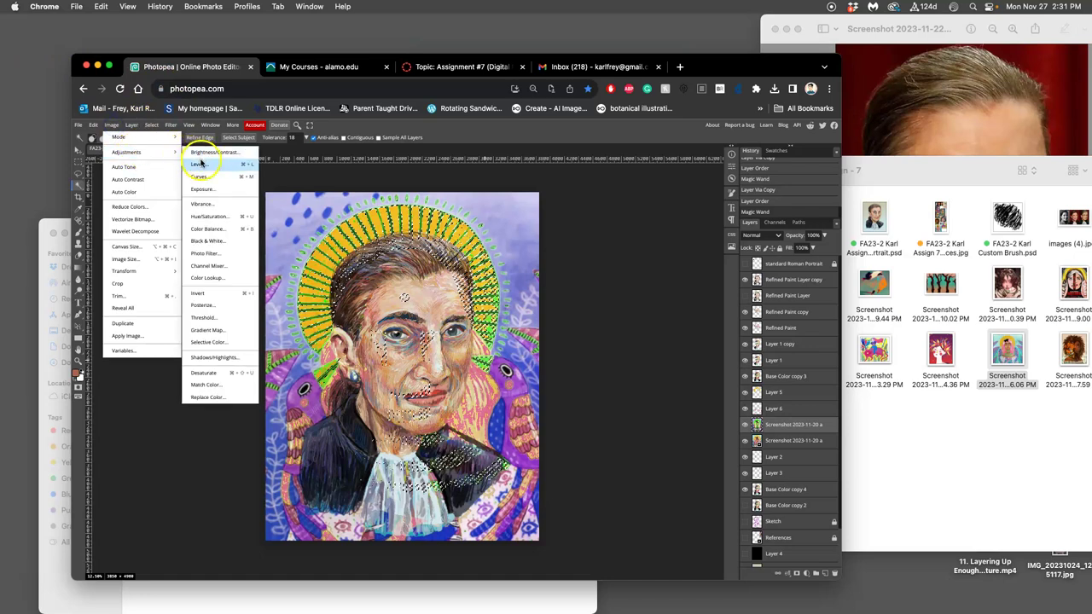
left_click(210, 216)
mouse_move(555, 213)
left_mouse_down()
mouse_move(526, 212)
mouse_move(565, 215)
left_mouse_up()
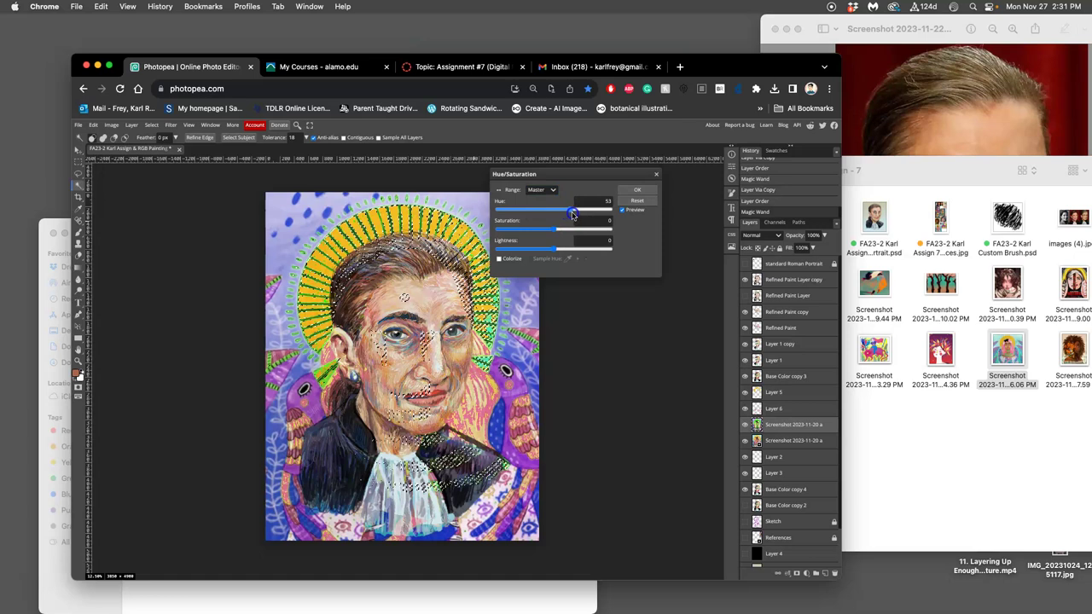
left_click(552, 190)
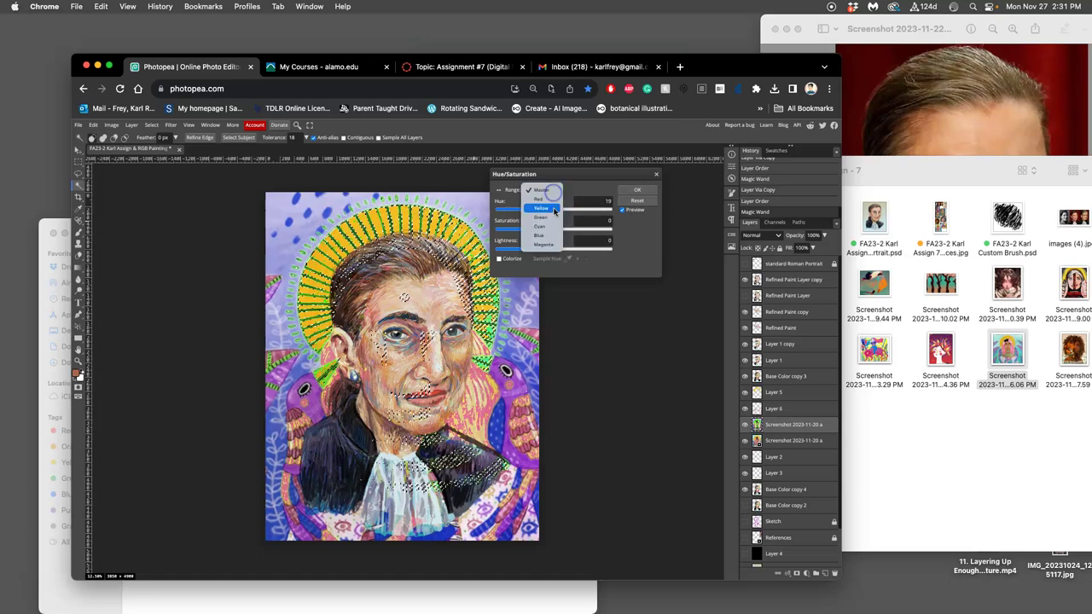
left_click(554, 220)
left_click(627, 198)
left_click(632, 191)
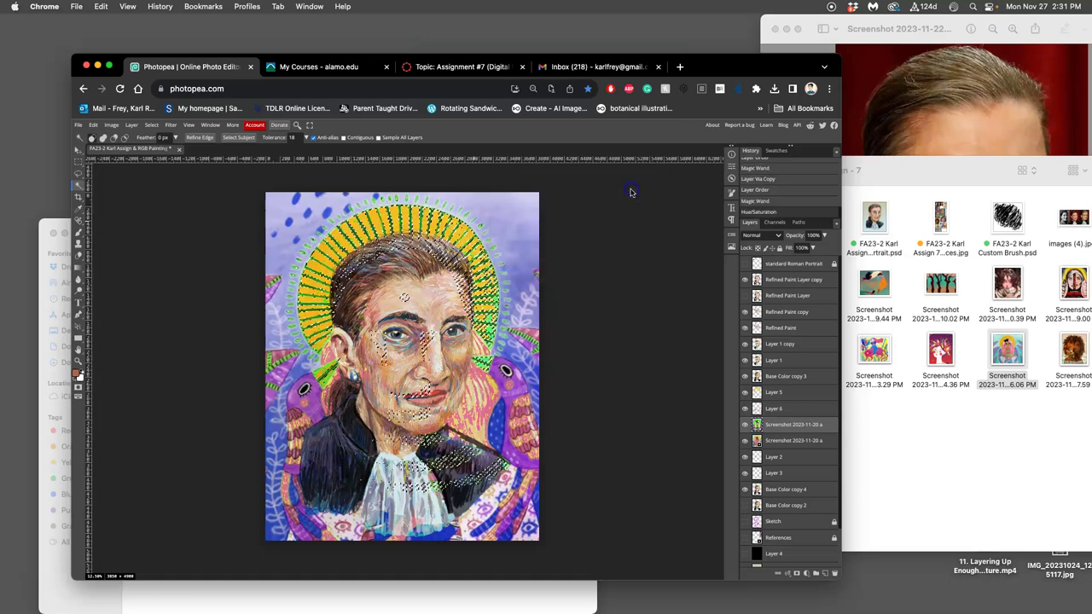
key("super+d")
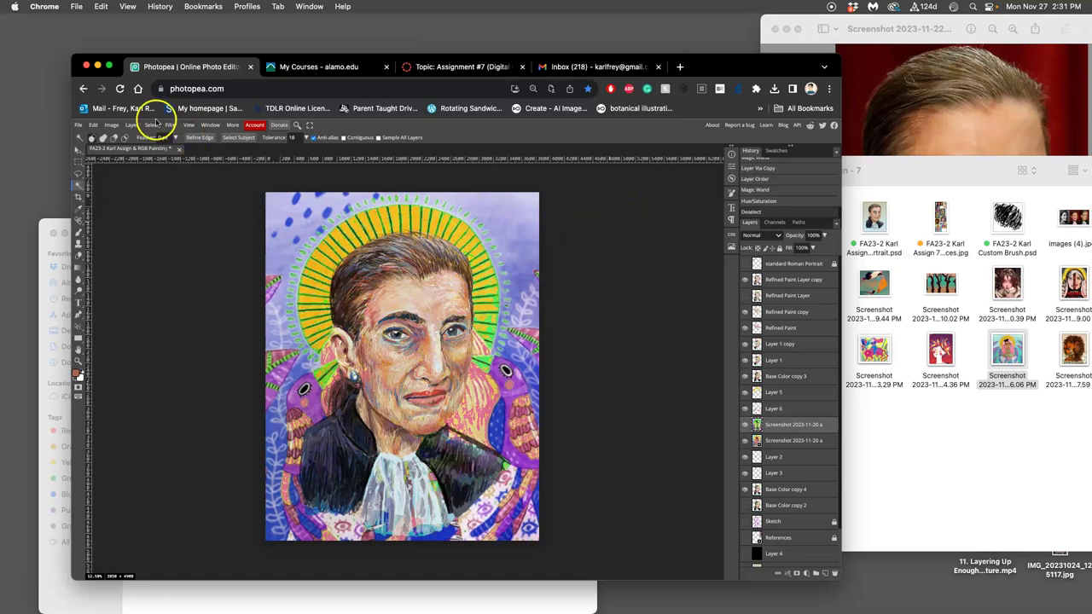
- Adjust the recolored copy's Green range with Hue/Saturation, setting Hue to -150, Saturation to -66 and Lightness to 28
left_click(118, 128)
mouse_move(128, 152)
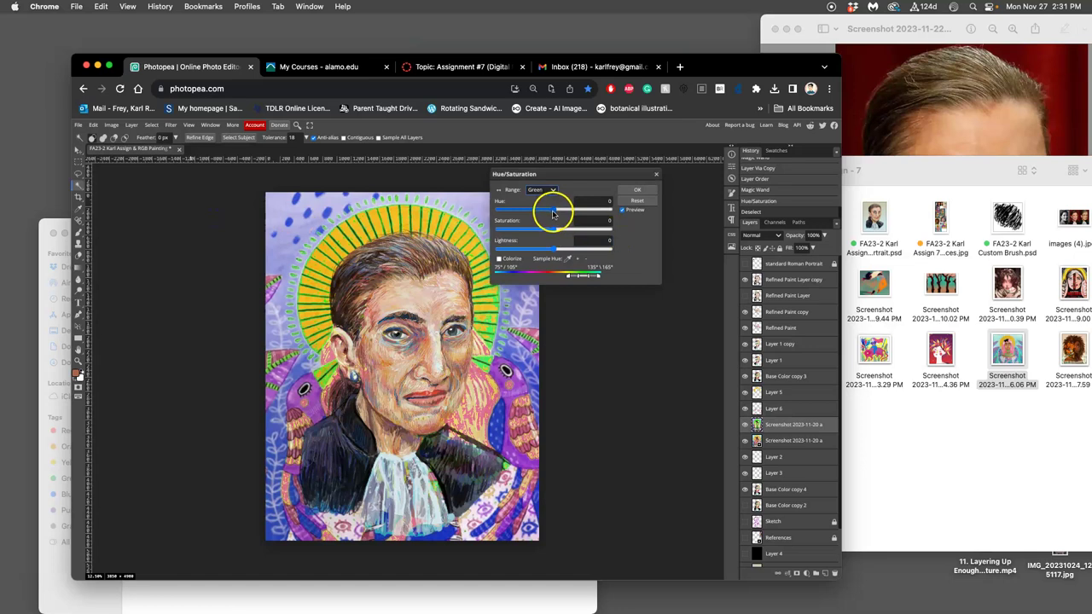
mouse_move(555, 232)
left_mouse_down()
mouse_move(542, 233)
mouse_move(548, 211)
mouse_move(523, 213)
left_mouse_up()
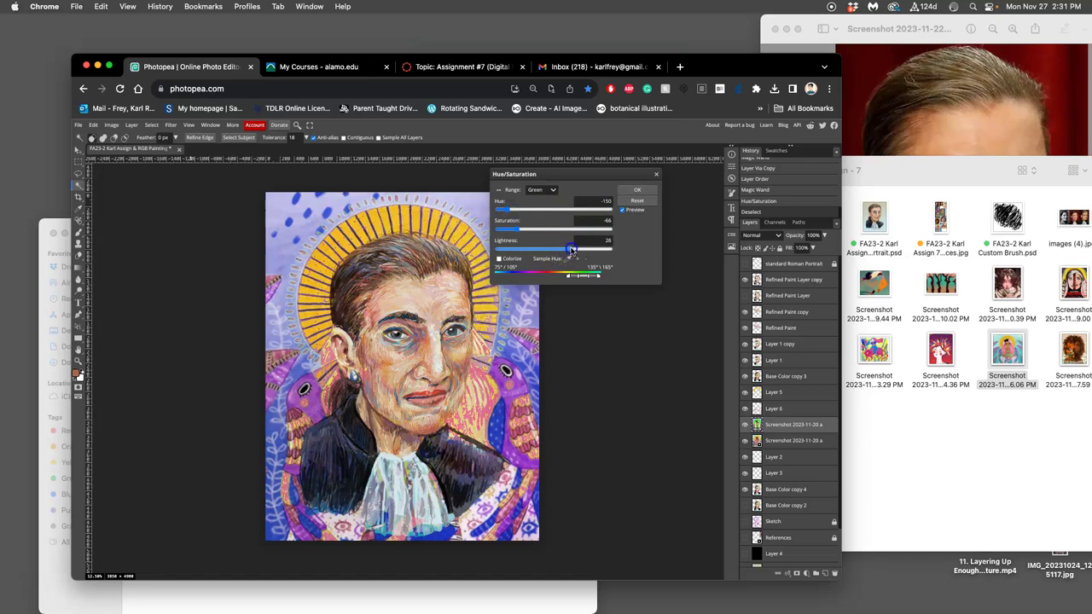
left_click(637, 190)
- Blend the recolored illustration copy in Dissolve mode and lower its opacity to 67%
left_click_drag(802, 402, 774, 412)
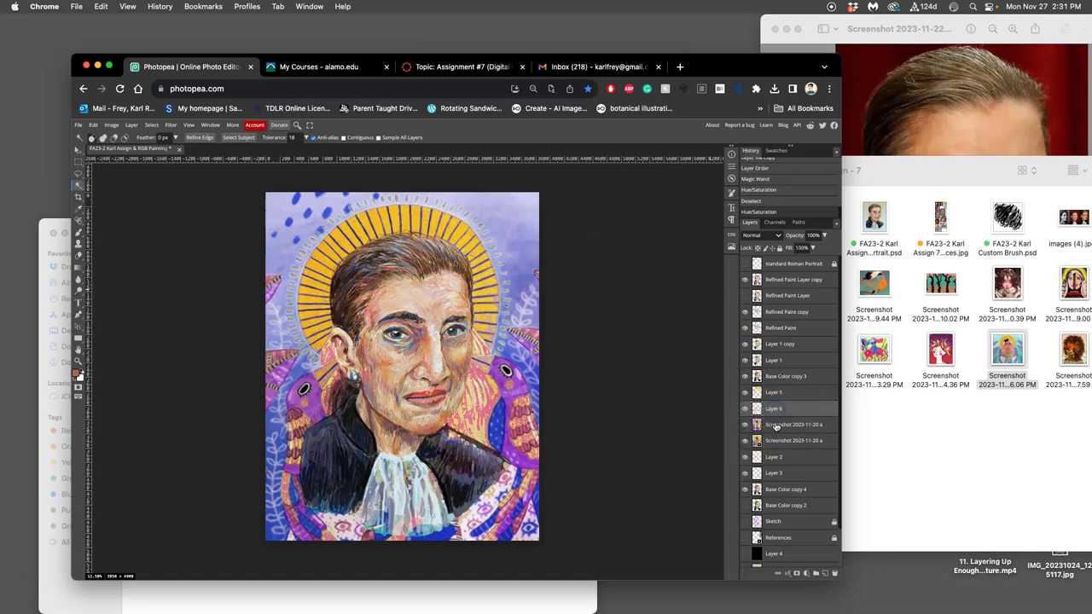
left_click(777, 426)
left_click(759, 236)
left_click(759, 245)
left_click_drag(823, 236, 812, 248)
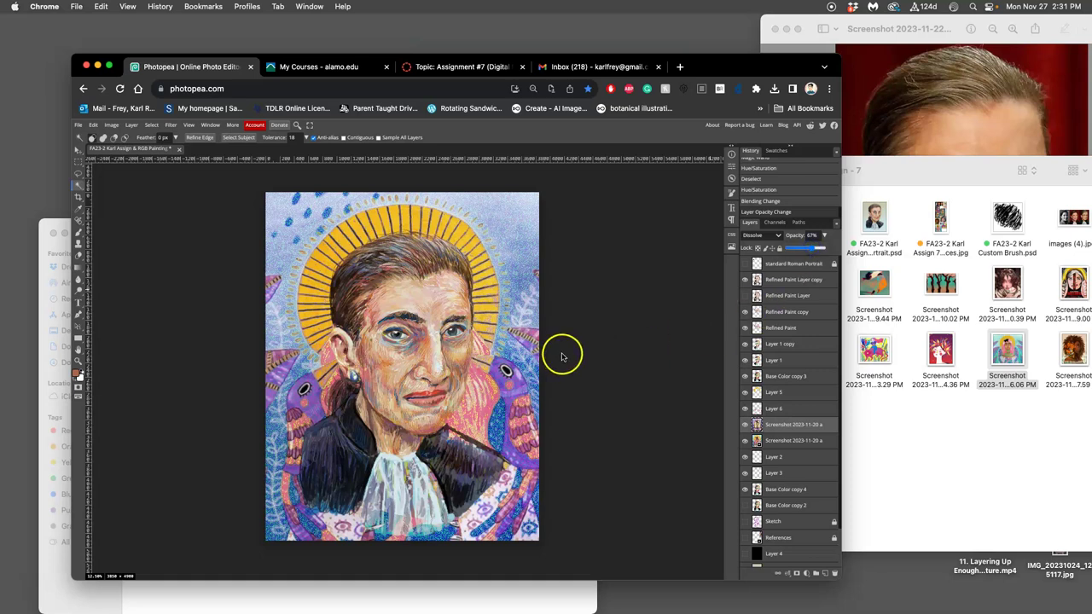
- Merge the recolored illustration copy and the original illustration into one layer, leaving its layer style unchanged
left_click(797, 426)
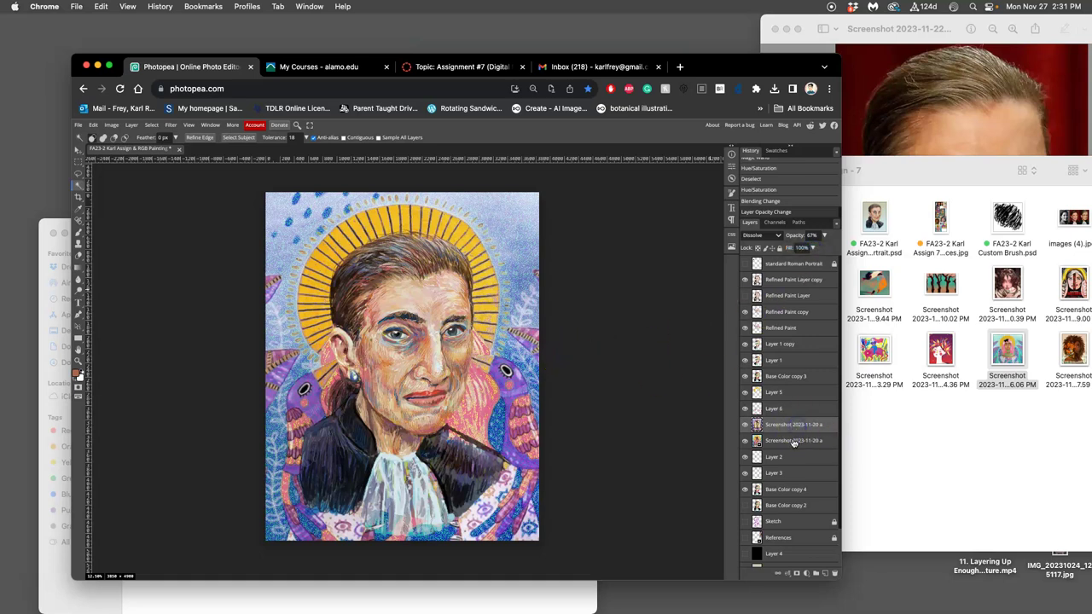
left_click(793, 442)
left_click(788, 427, "shift")
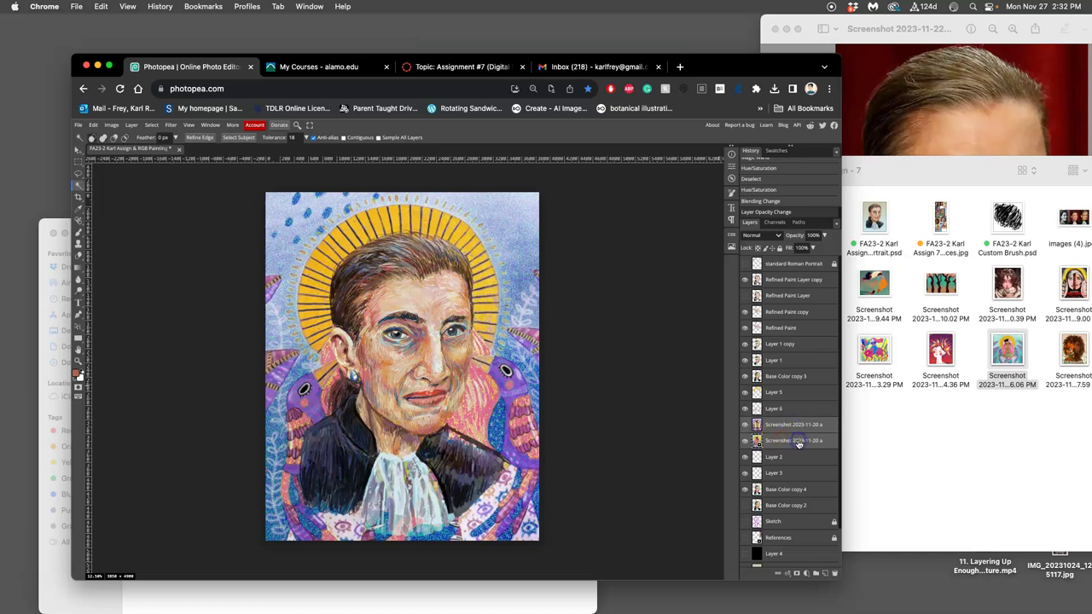
double_click(823, 441)
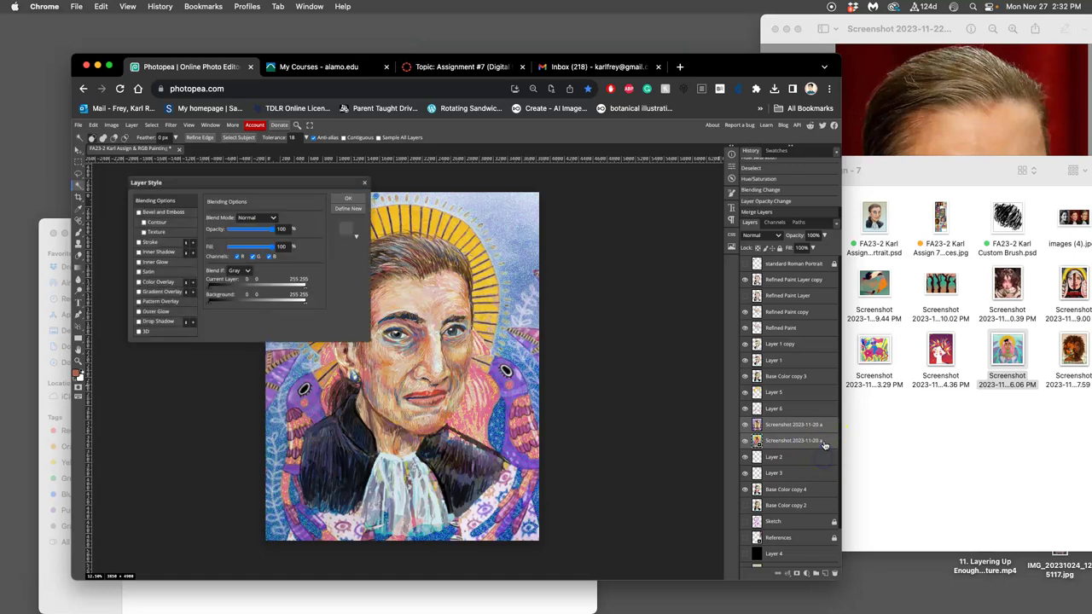
left_click(347, 198)
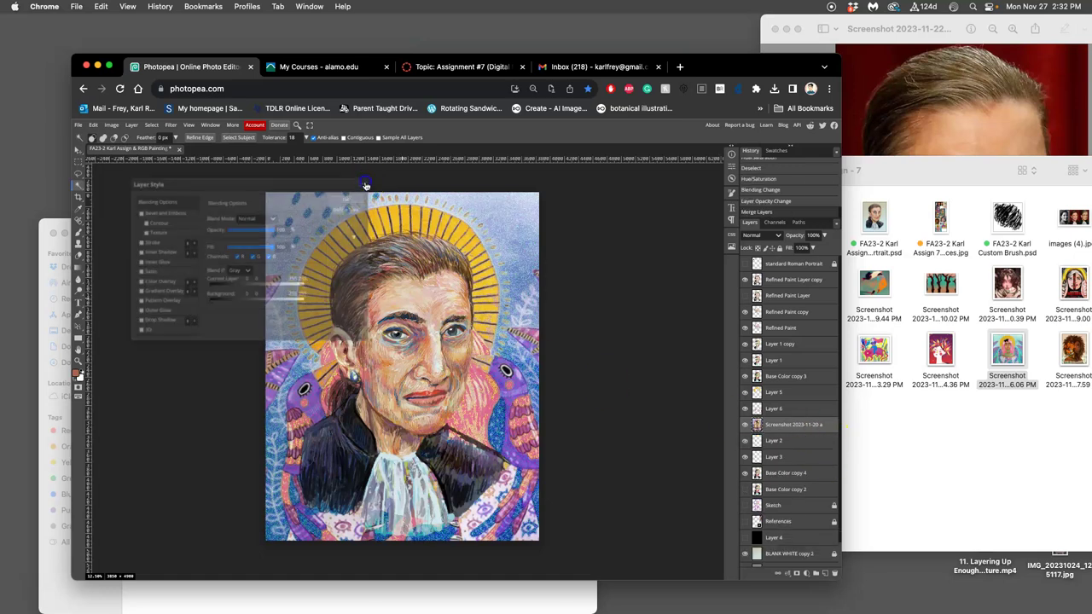
- Examine the merged illustration's dissolve texture up close and toggle the visibility of it, Layer 6 and Layer 5 to check what each contributes
left_click(745, 424)
left_click(744, 424)
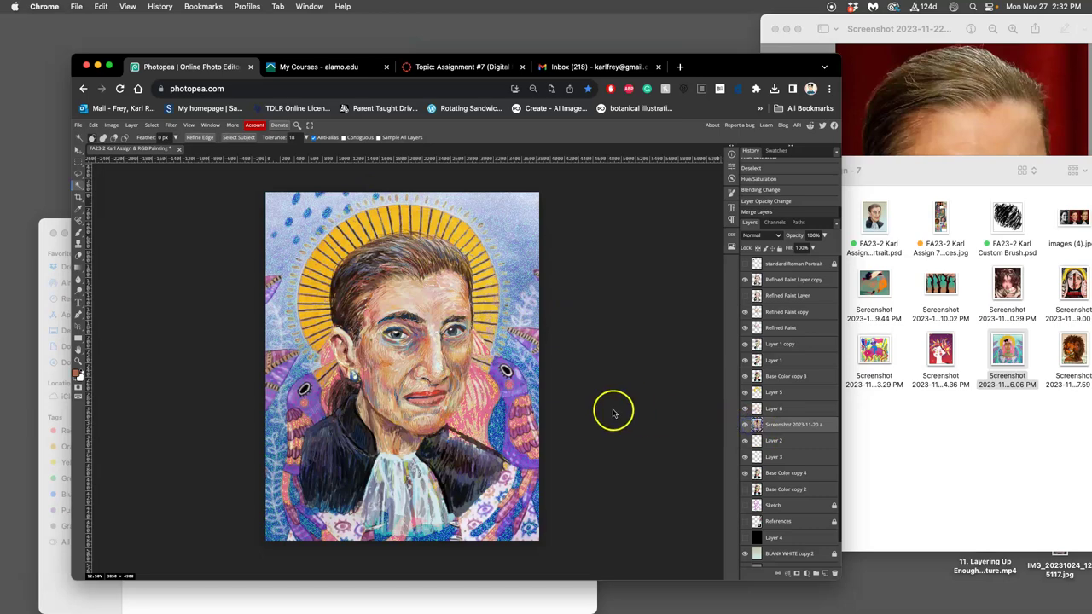
key("super+equal")
scroll(561, 409, "up", 3)
scroll(565, 402, "down", 2)
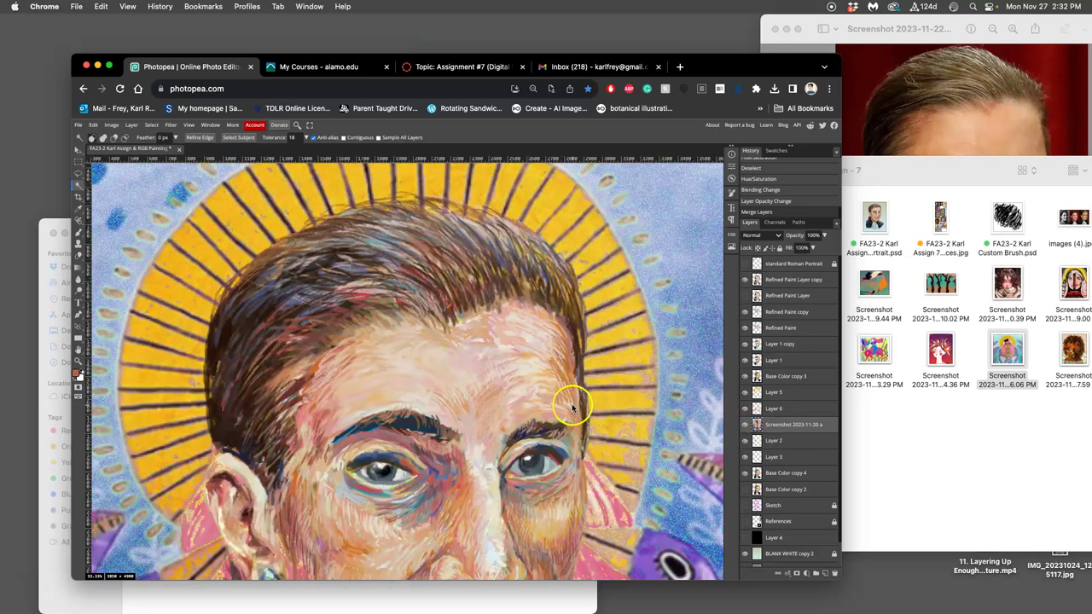
scroll(570, 407, "down", 5)
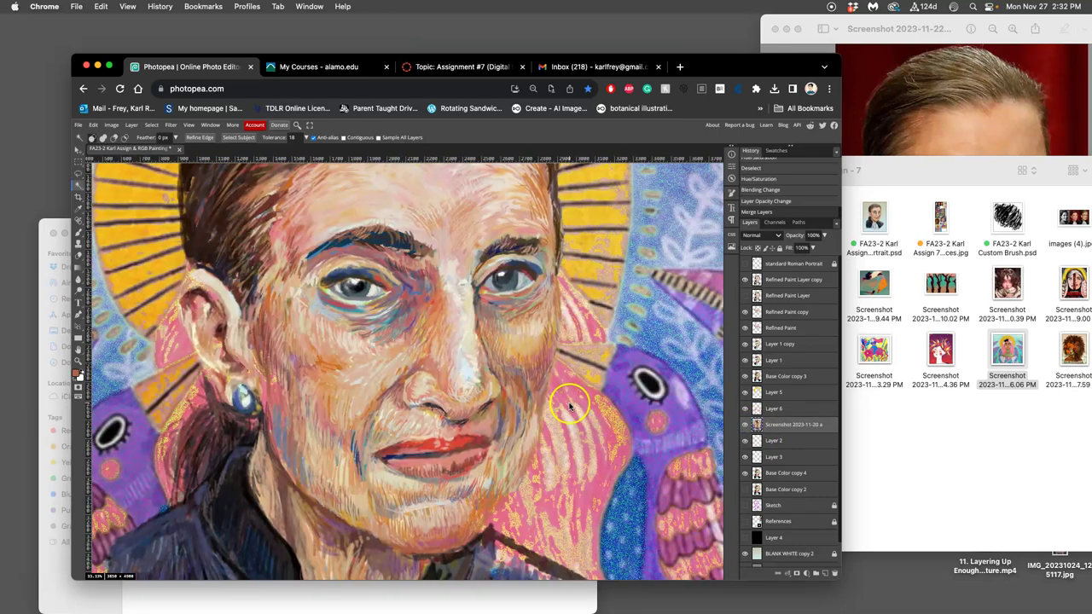
scroll(570, 407, "down", 4)
left_click(743, 411)
left_click(744, 409)
left_click(745, 394)
left_click(745, 393)
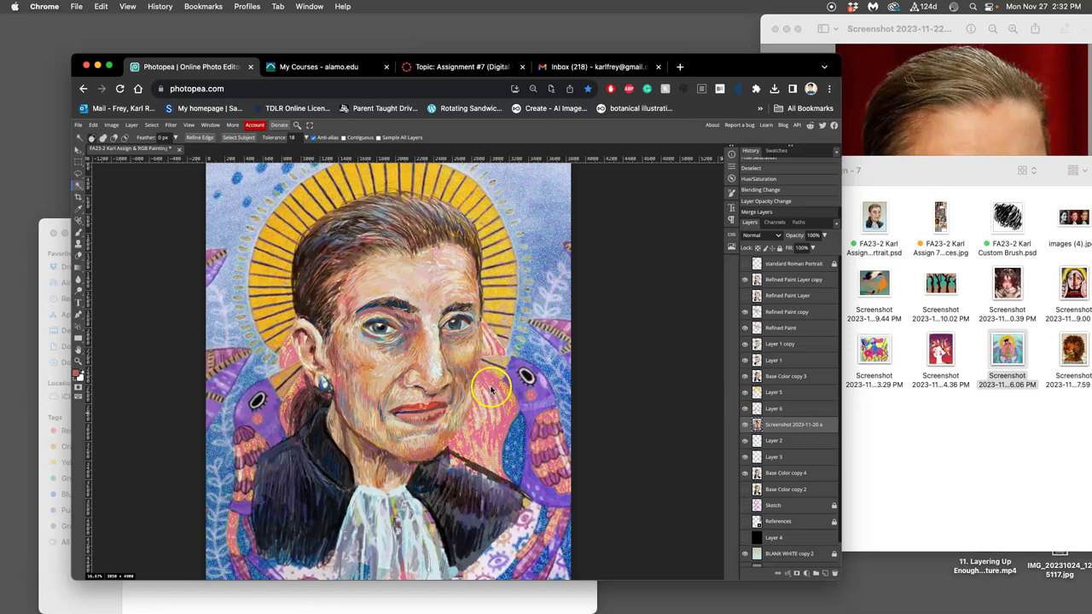
- Move the merged illustration layer down the stack to just below Base Color copy 2
key("super+minus")
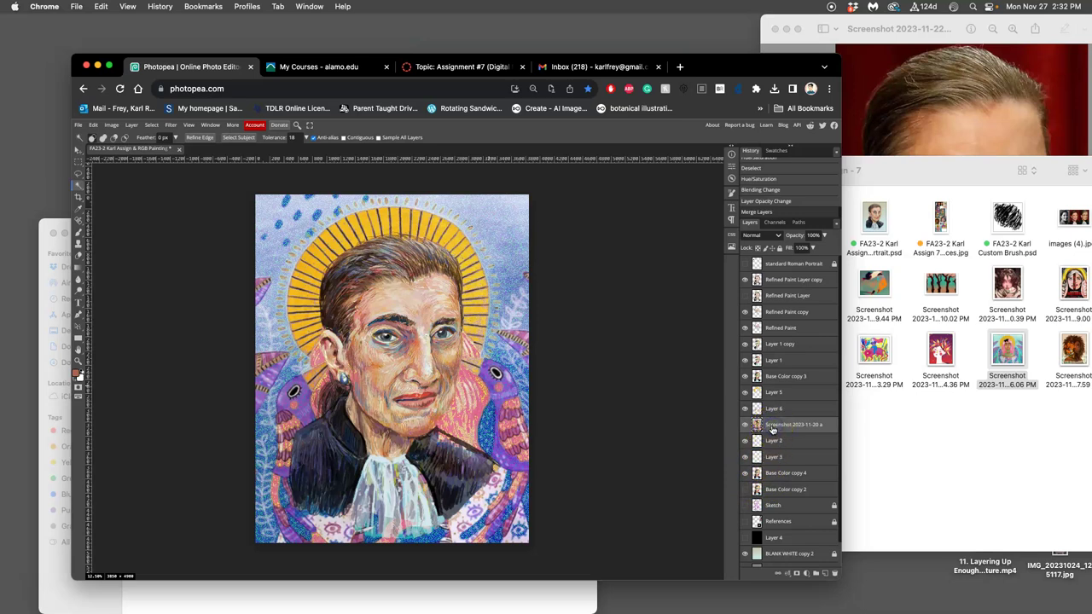
key("super+bracketleft")
key("super+bracketleft")
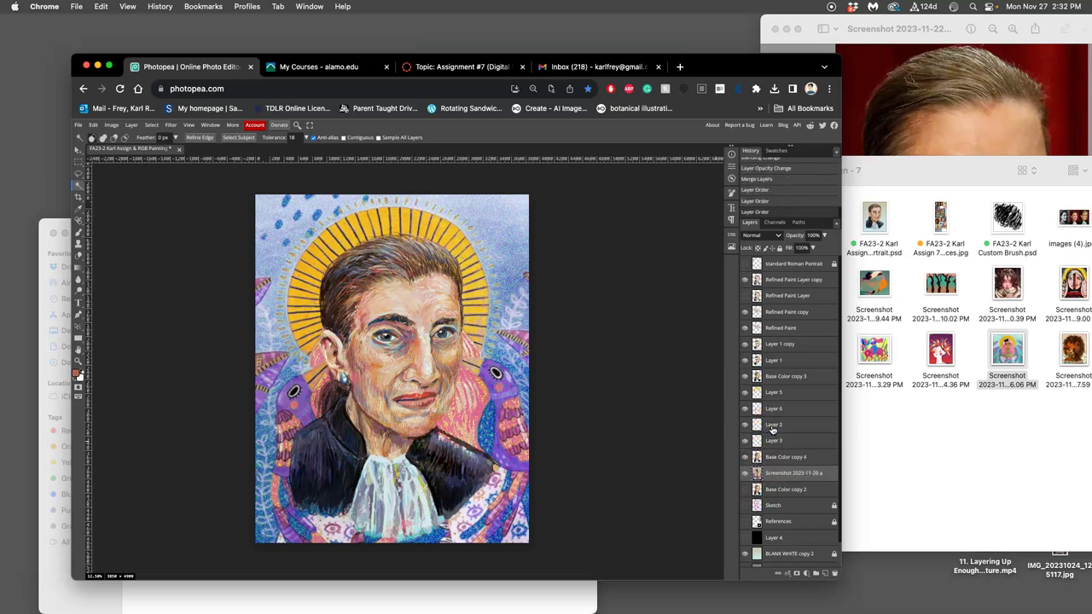
key("super+bracketleft")
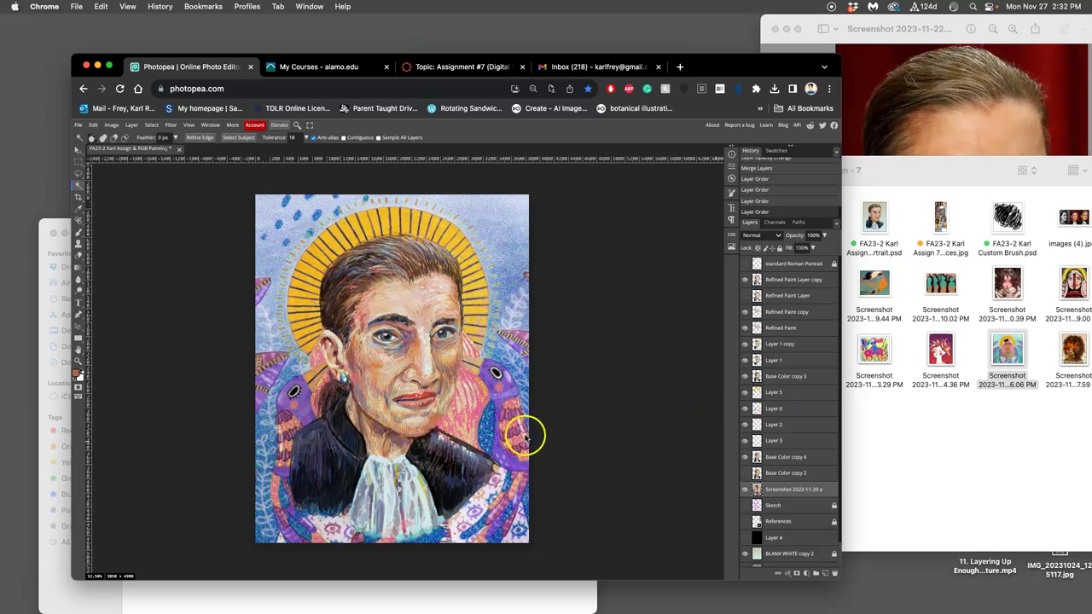
scroll(522, 431, "left", 1)
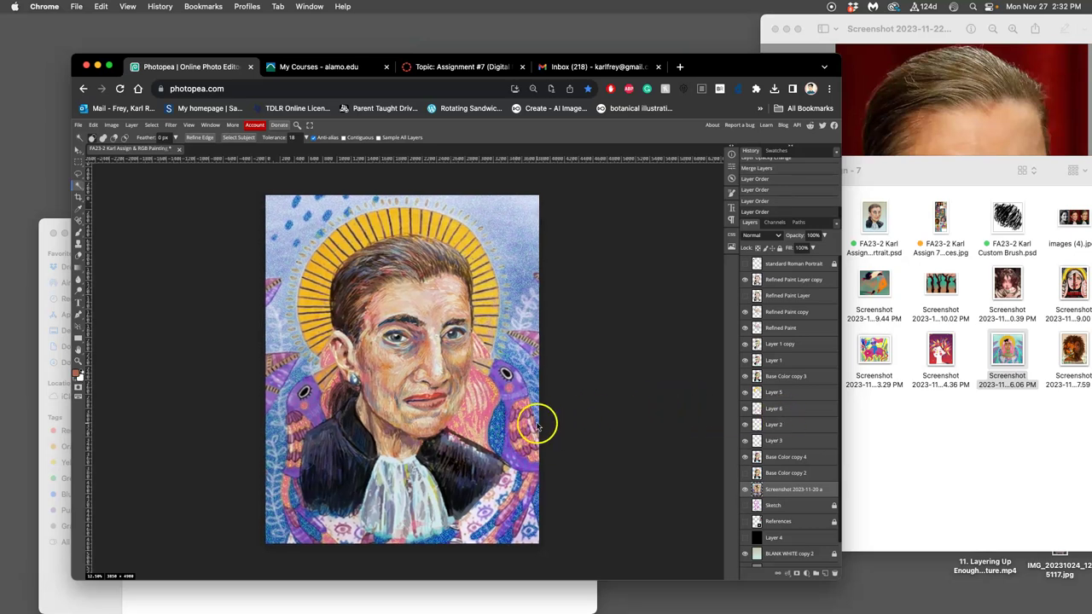
scroll(450, 362, "up", 1)
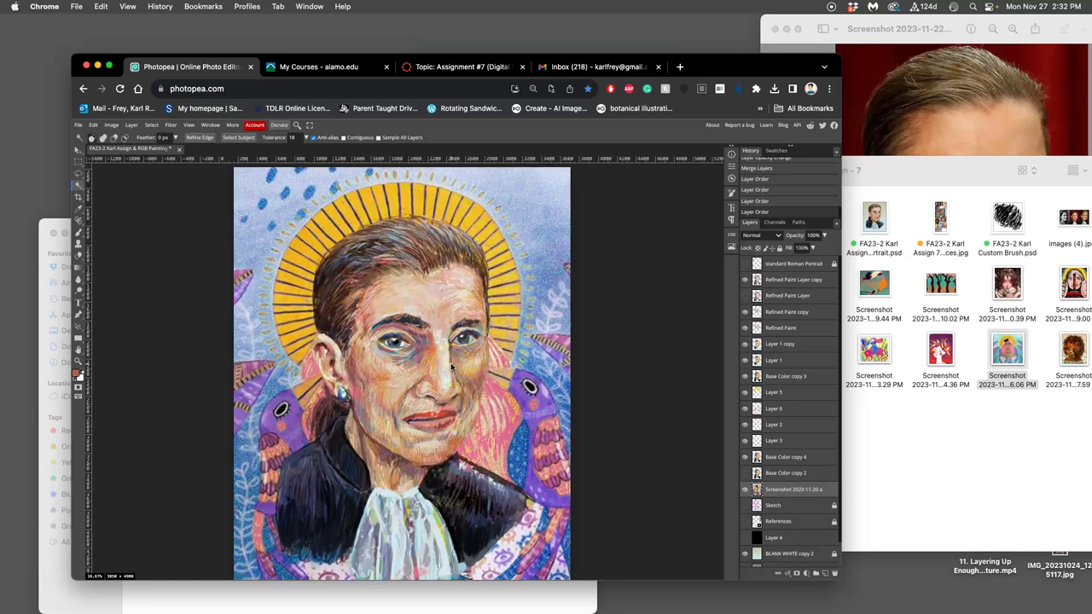
scroll(451, 362, "up", 5)
scroll(451, 363, "down", 6)
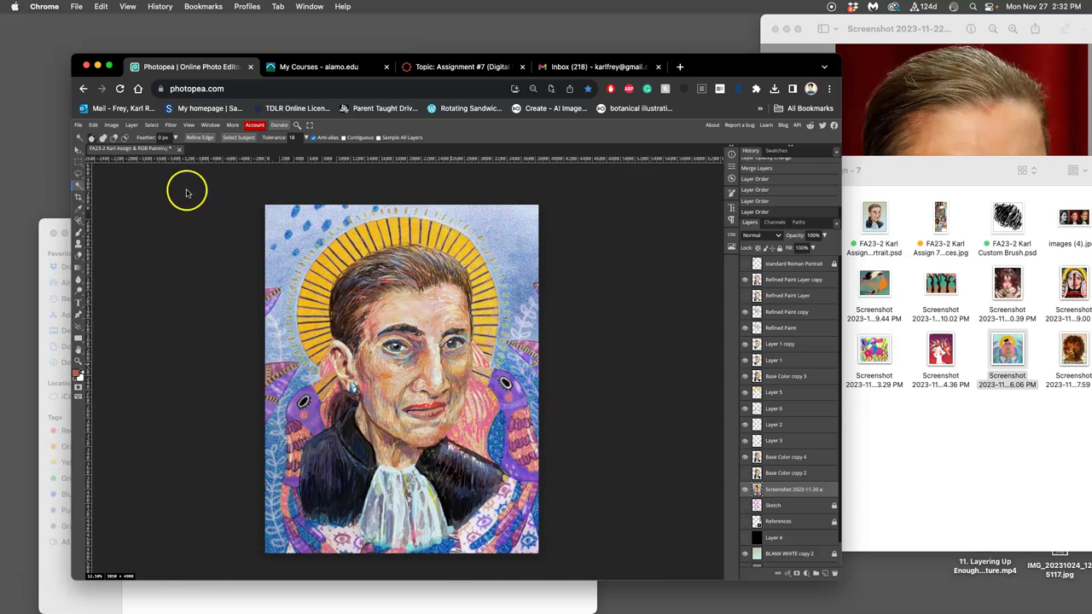
- Merge a copy of all layers from Refined Paint Layer copy down to the merged illustration into a new layer on top, keeping the originals
left_click(778, 281)
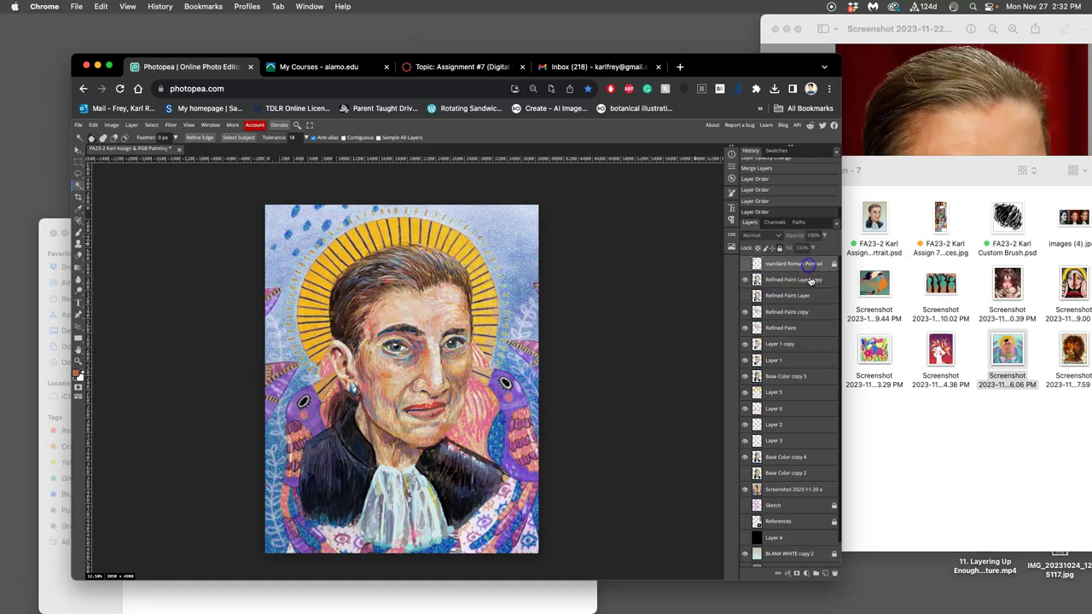
scroll(805, 461, "down", 1)
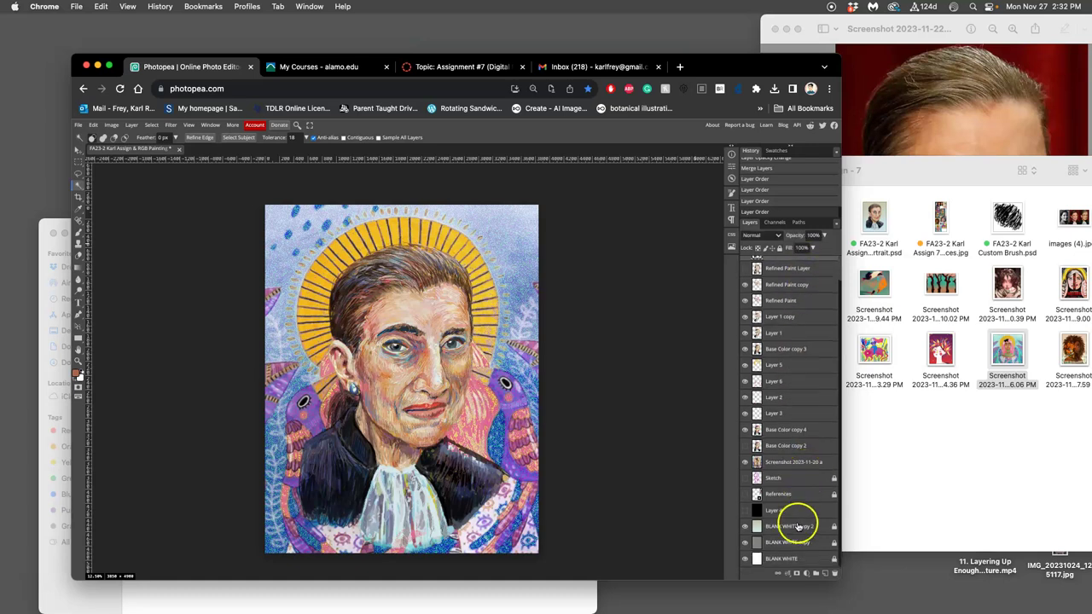
scroll(786, 561, "up", 1)
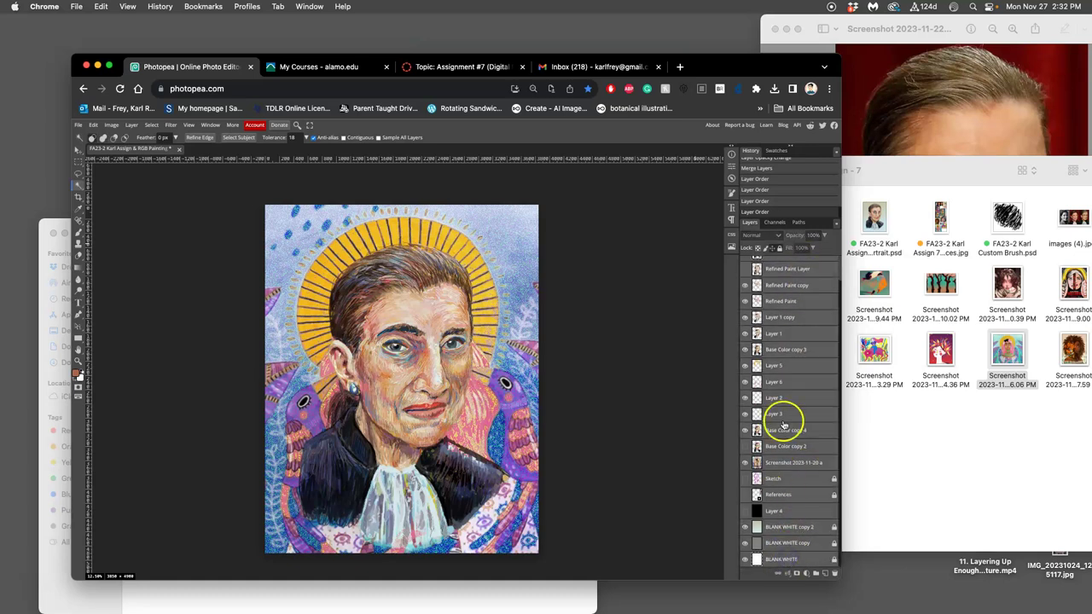
scroll(781, 375, "up", 1)
left_click(805, 489)
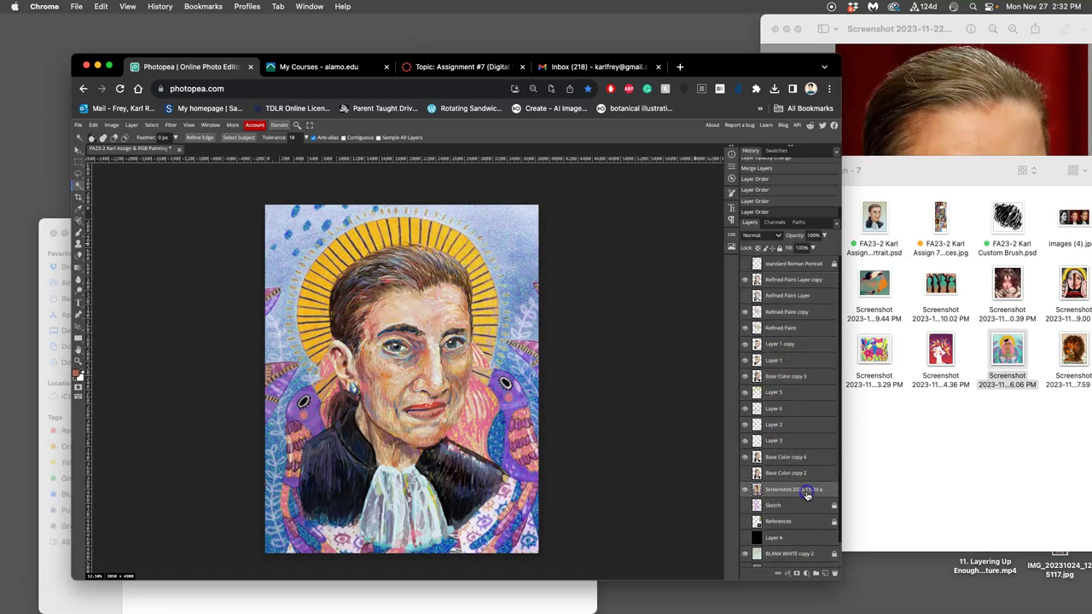
left_click(785, 280, "shift")
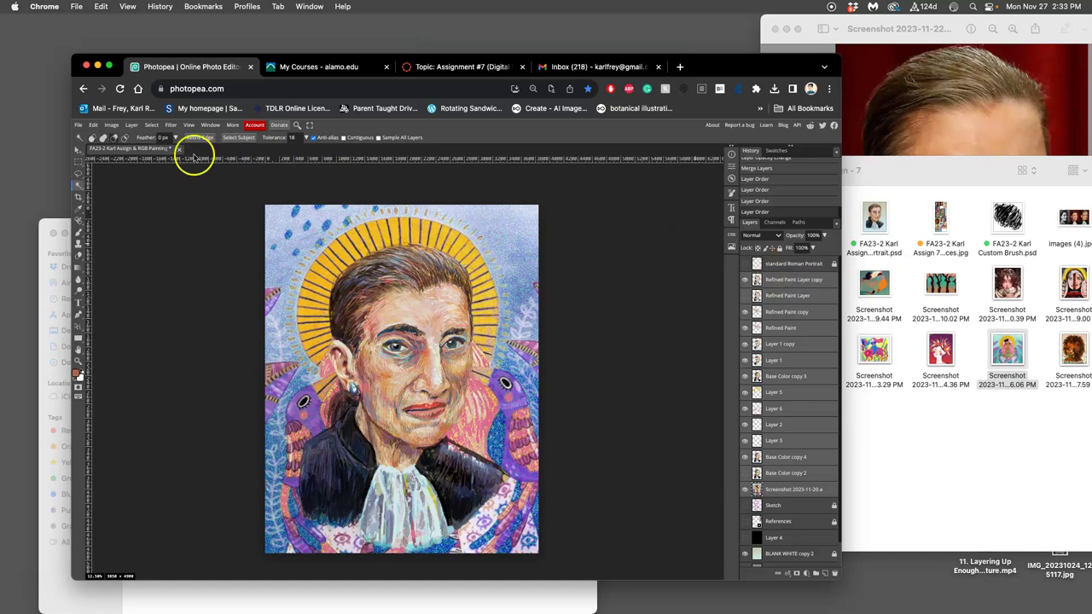
left_click(132, 125)
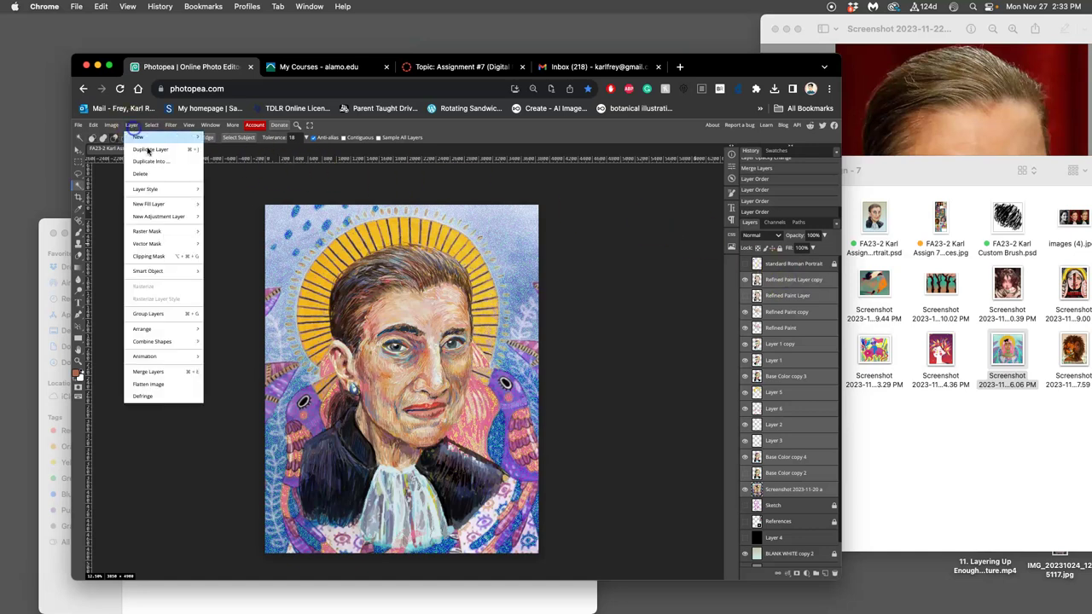
left_click(165, 373)
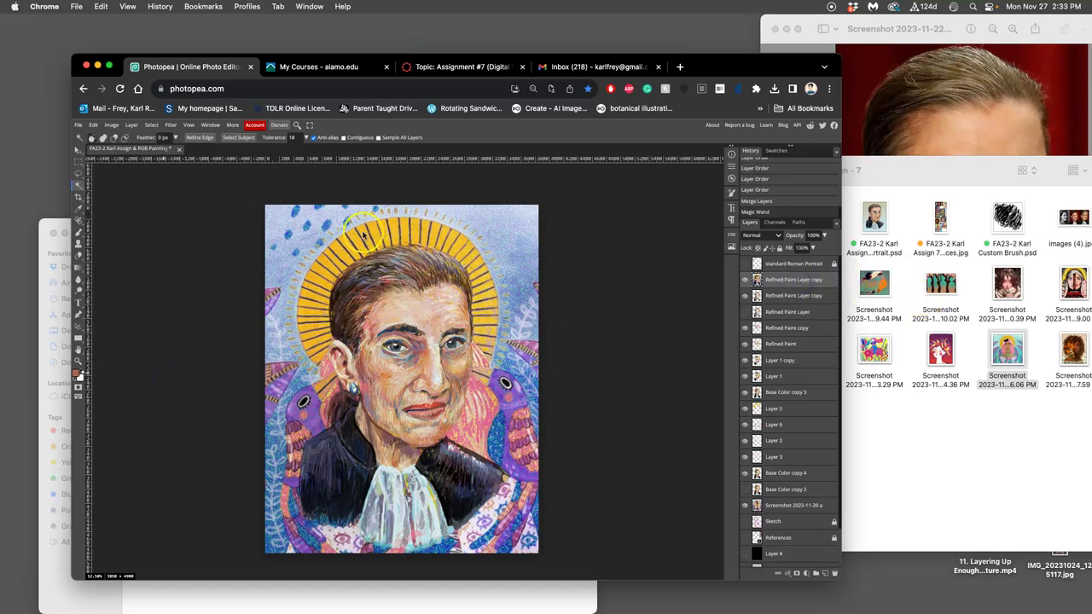
- Apply a Levels adjustment with a midtone value of 0.98 to the merged top layer
left_click(111, 126)
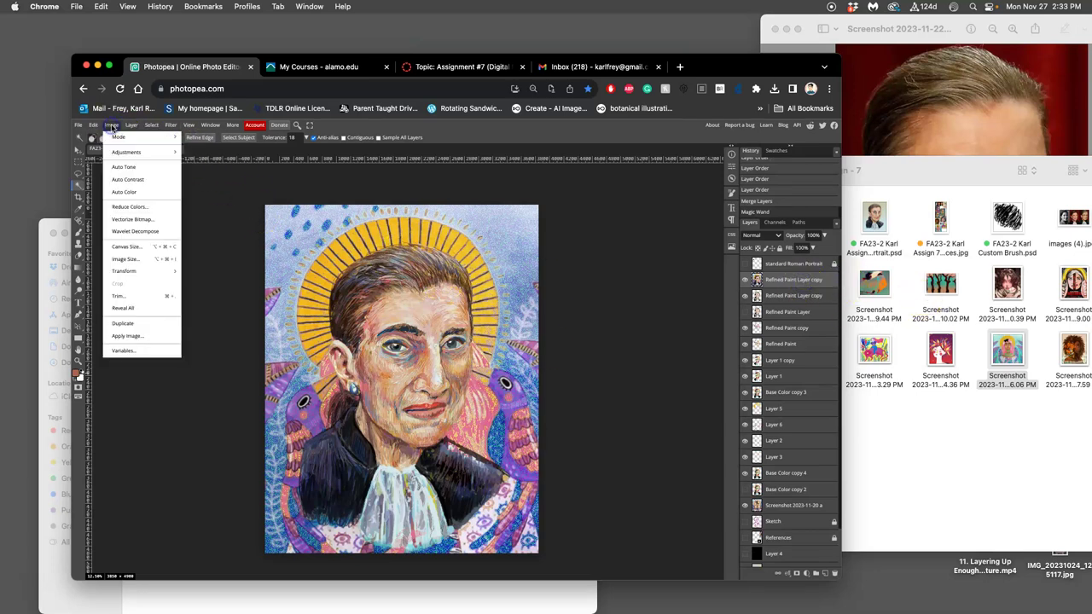
left_click(117, 128)
mouse_move(136, 152)
left_click(198, 166)
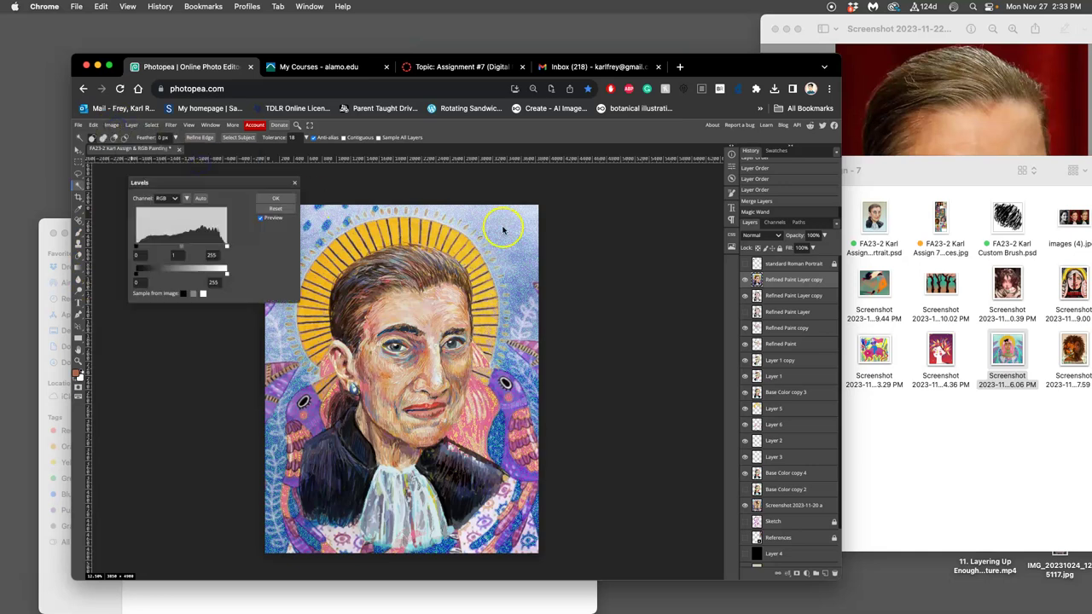
left_click_drag(180, 248, 176, 248)
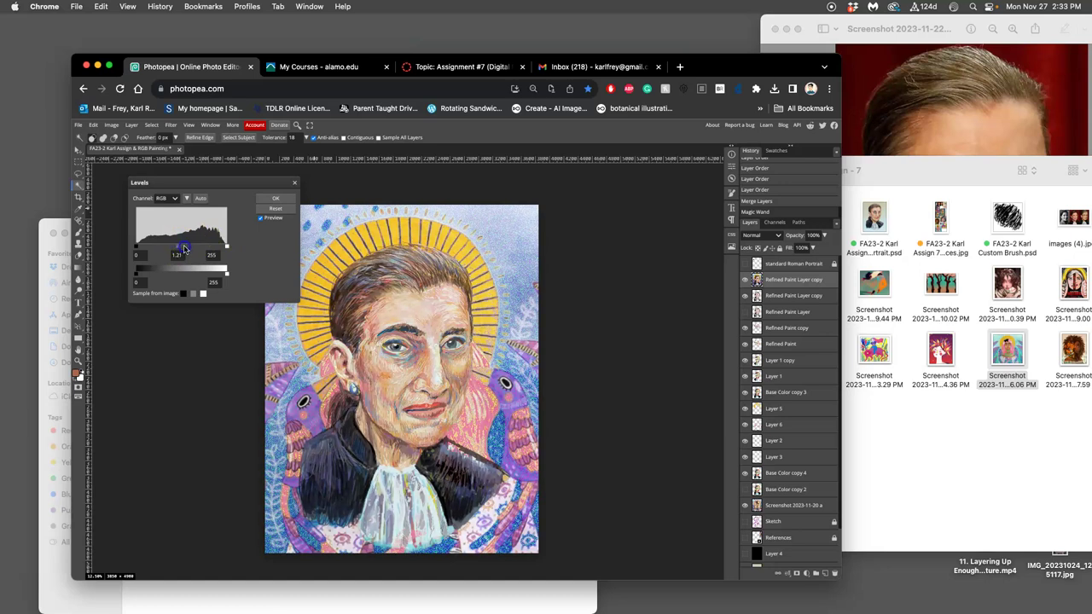
mouse_move(178, 249)
left_mouse_down()
mouse_move(237, 246)
mouse_move(146, 246)
mouse_move(180, 250)
mouse_move(261, 215)
mouse_move(297, 183)
mouse_move(261, 239)
mouse_move(182, 247)
left_mouse_up()
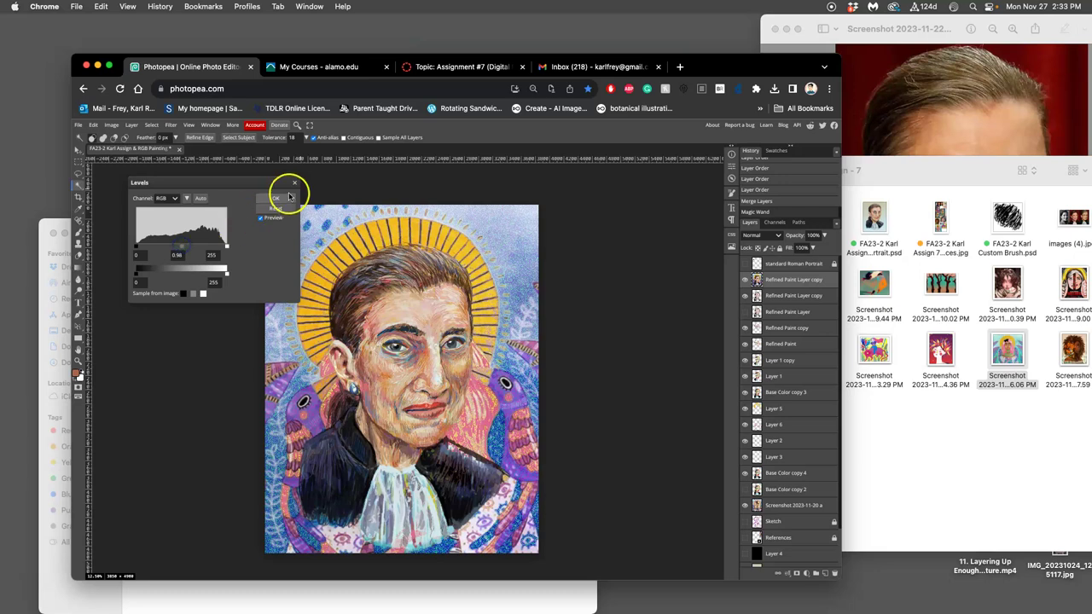
left_click(282, 198)
- Start a Color Balance adjustment, tweak the shadows, and shift the highlights slightly toward red with Yellow-Blue at -10
left_click(110, 125)
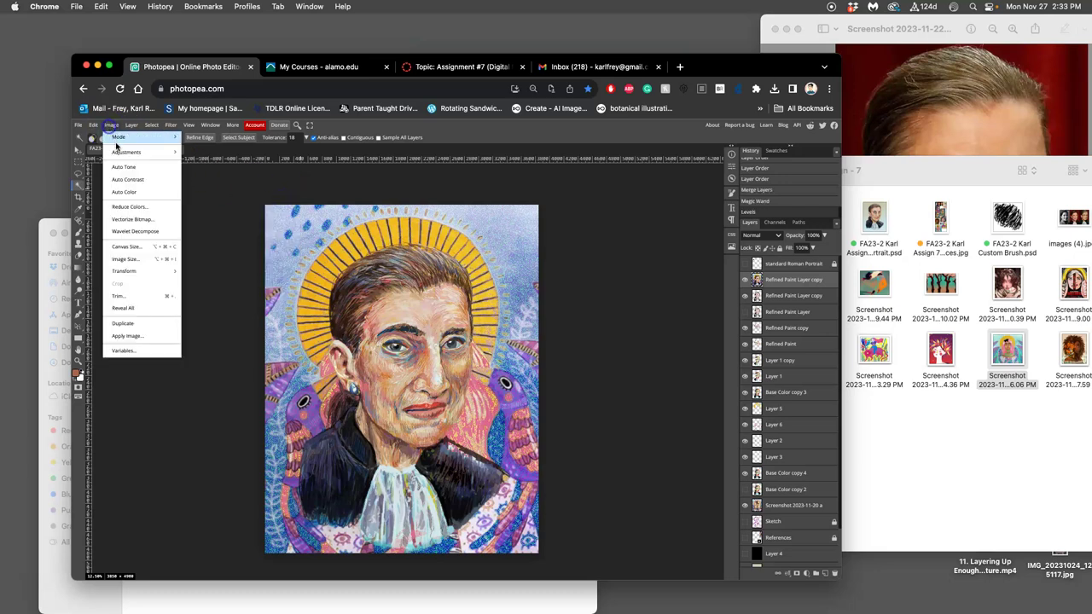
mouse_move(120, 152)
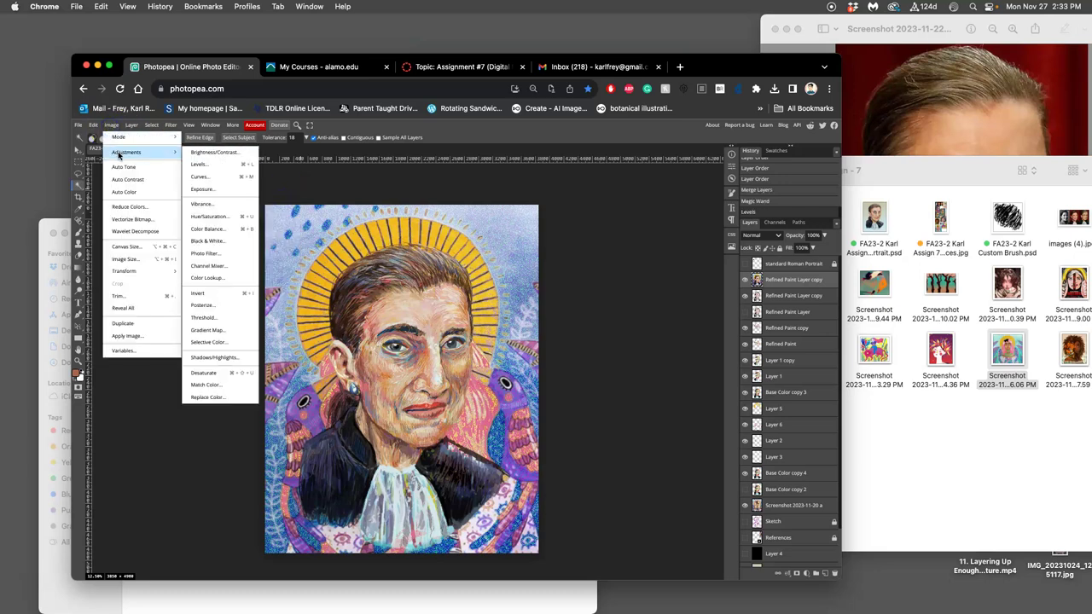
left_click(214, 229)
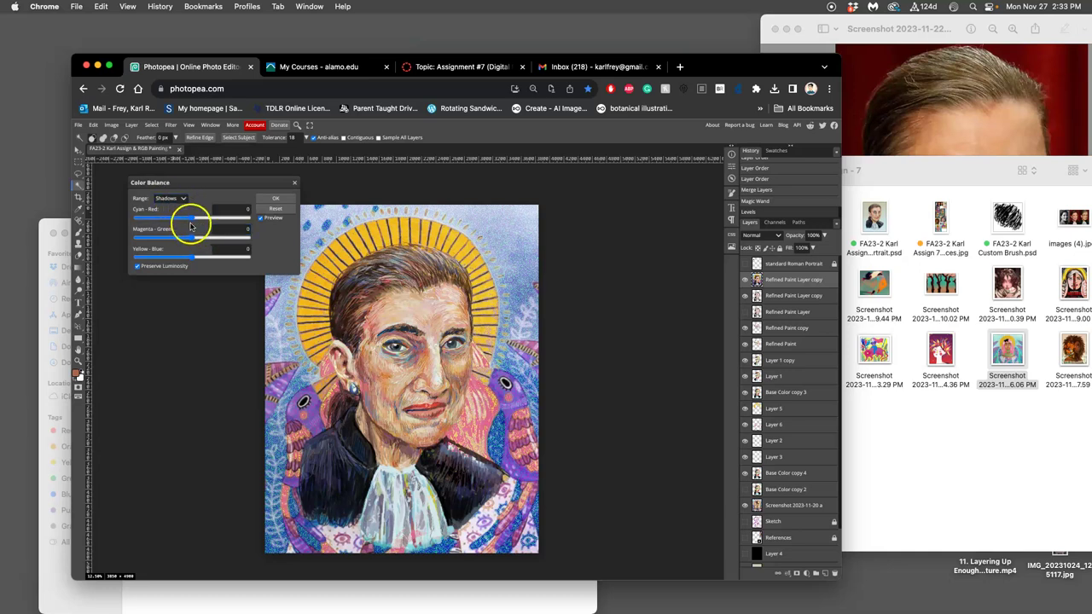
left_click(192, 219)
left_click_drag(185, 220, 201, 258)
left_click(170, 198)
left_click(172, 216)
left_click_drag(191, 219, 202, 220)
left_click_drag(196, 256, 189, 259)
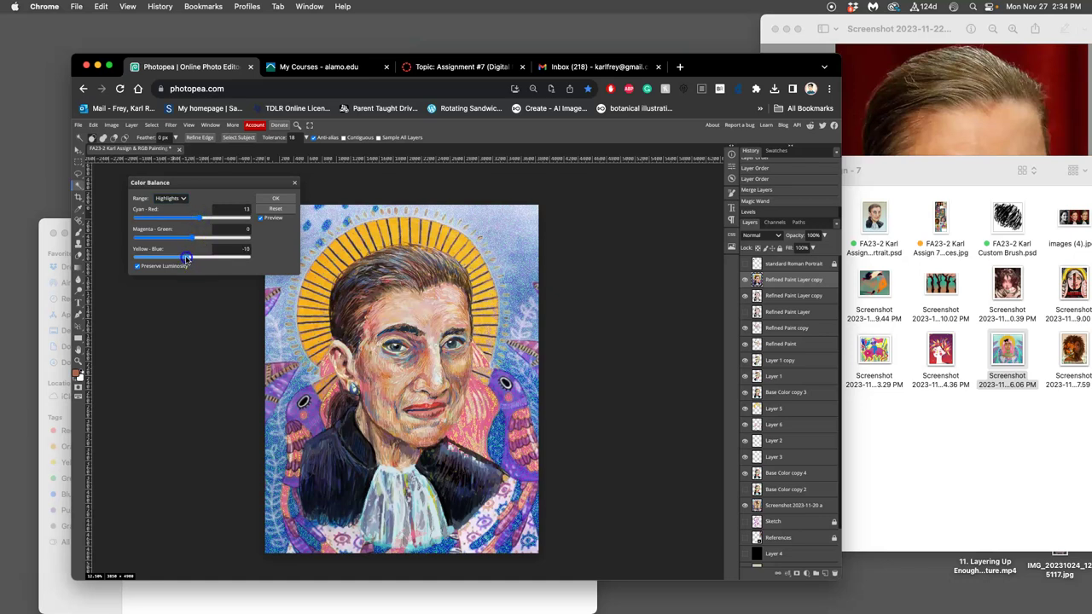
left_click_drag(202, 218, 196, 218)
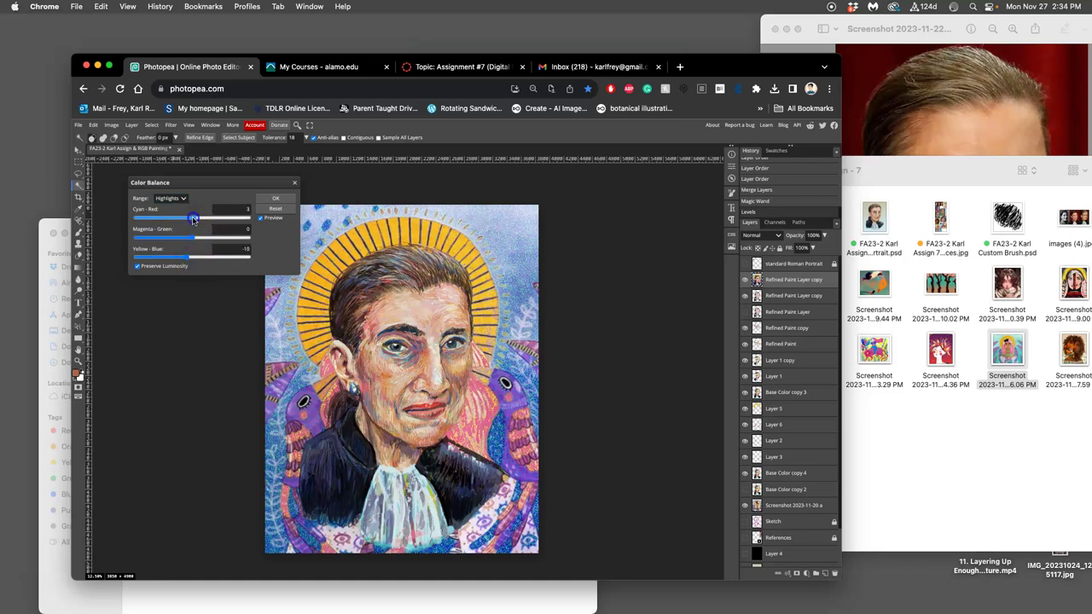
- Set the midtones' Cyan-Red balance to 9, shift them slightly toward yellow, and apply the Color Balance
left_click(170, 199)
left_click(171, 184)
left_click(189, 221)
left_click_drag(190, 257, 187, 259)
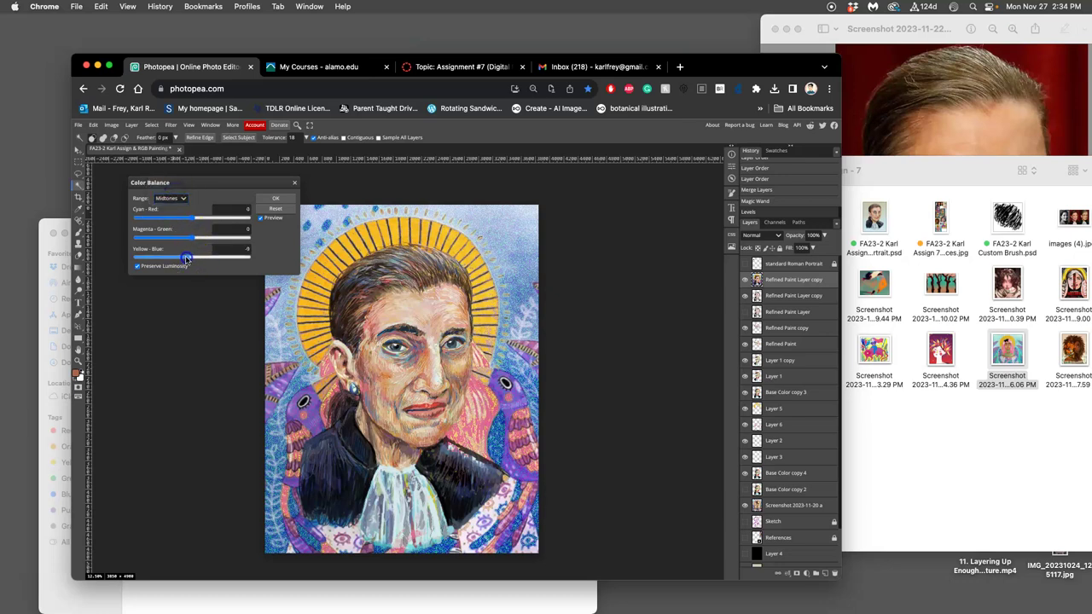
left_click_drag(195, 219, 194, 219)
left_click(269, 199)
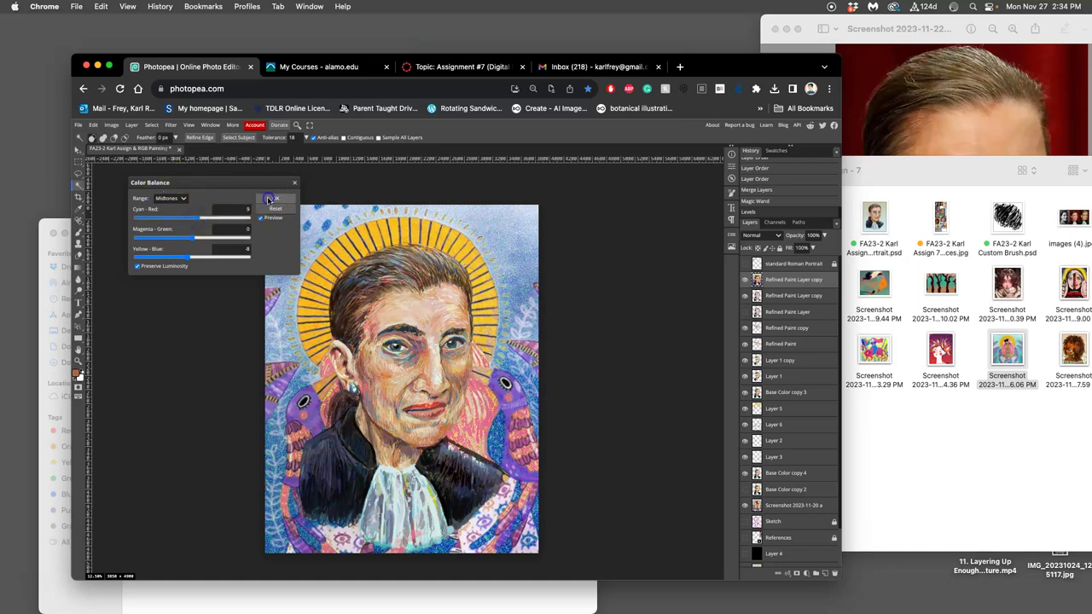
- Brighten the merged top layer with Levels, using a midtone value of 1.09 and a white point of 255
left_click(114, 126)
mouse_move(128, 152)
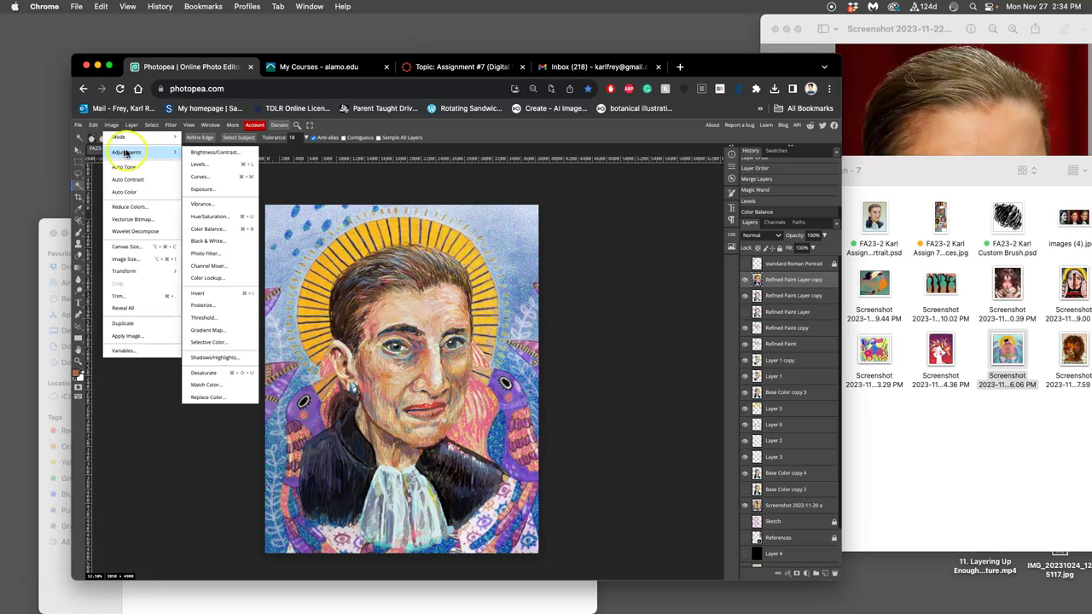
left_click(198, 163)
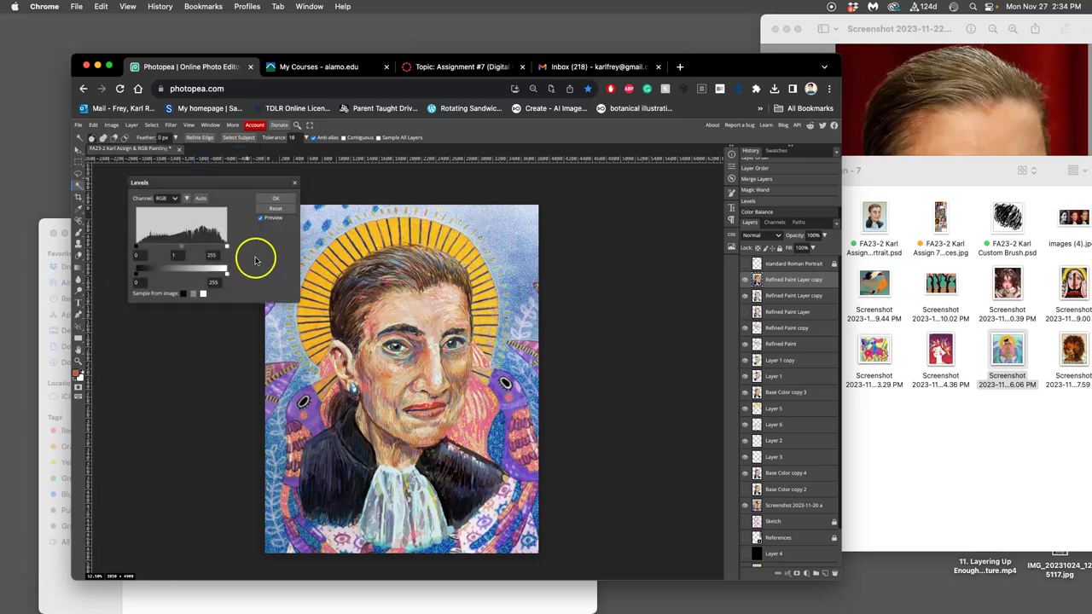
left_click_drag(227, 249, 221, 249)
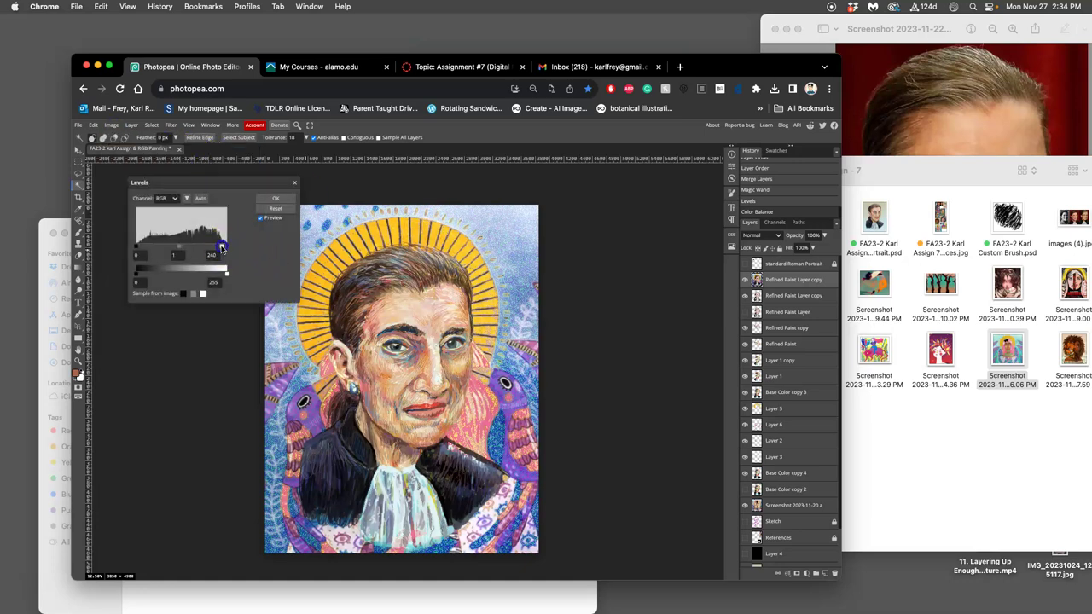
left_click(182, 248)
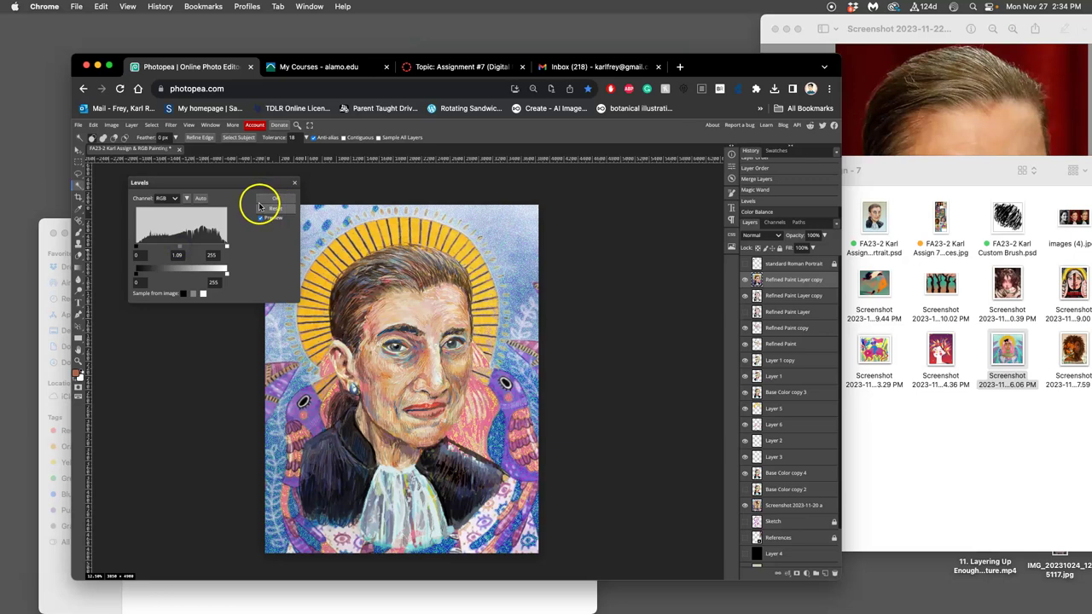
left_click(138, 247)
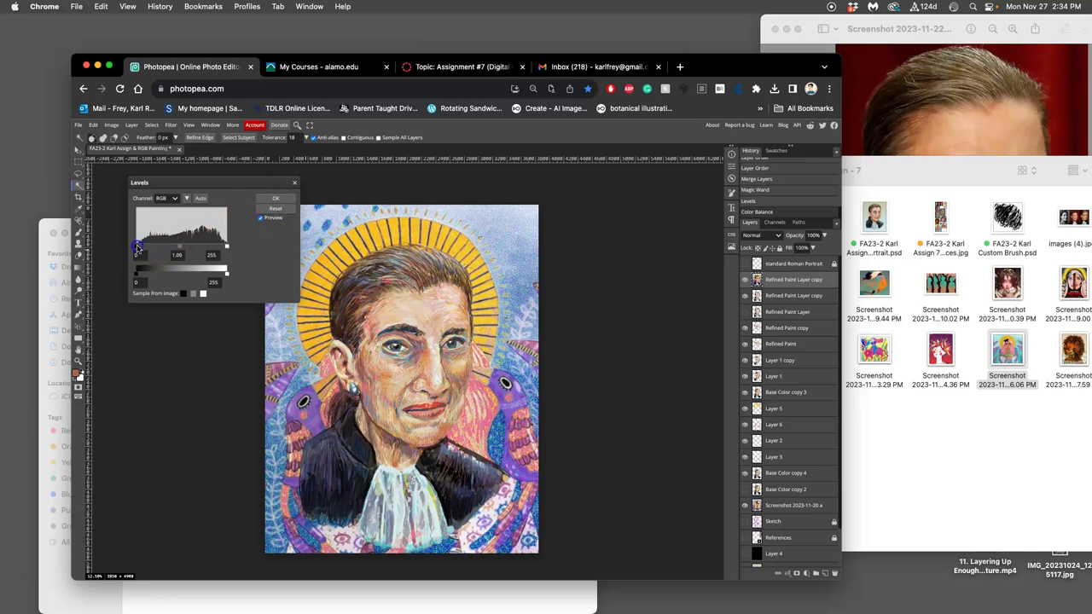
left_click(275, 199)
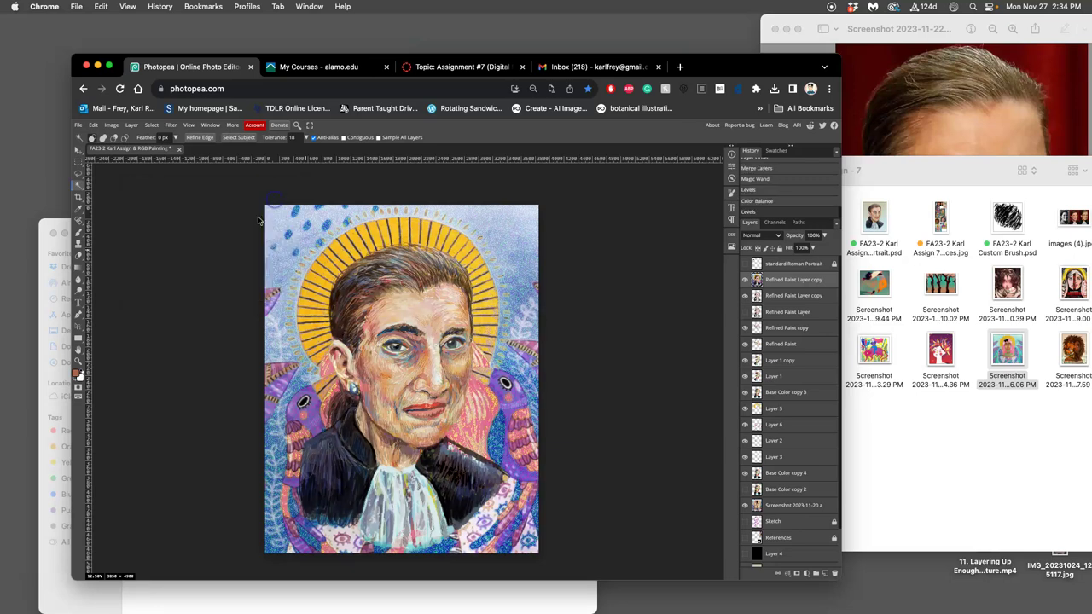
left_click(745, 282)
- Start a Hue/Saturation adjustment on the merged top layer and shift the hue of the Green range to -106
left_click(111, 125)
mouse_move(126, 152)
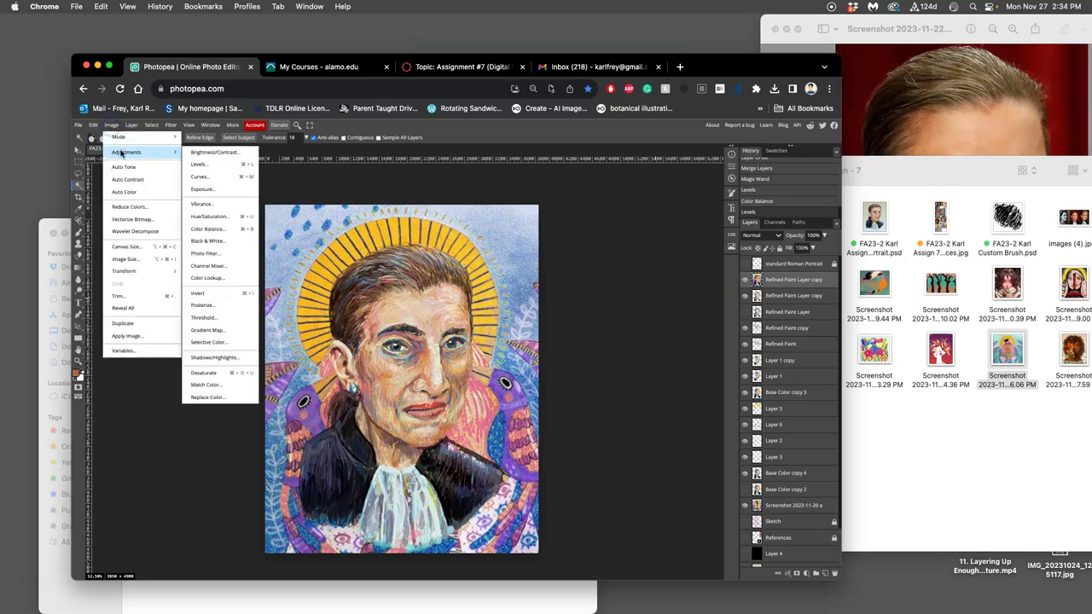
left_click(211, 217)
left_click(552, 205)
left_click_drag(552, 205, 521, 210)
- Set the Master range to hue 147, saturation -5 and lightness 5, and apply the Hue/Saturation adjustment
left_click(541, 189)
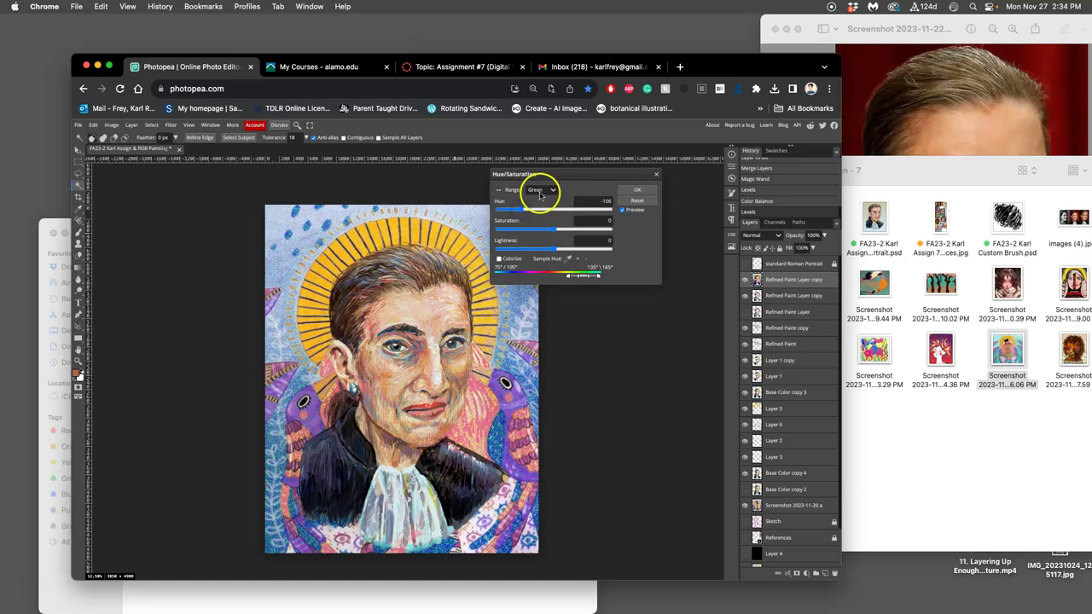
left_click(536, 164)
left_click_drag(553, 213, 515, 211)
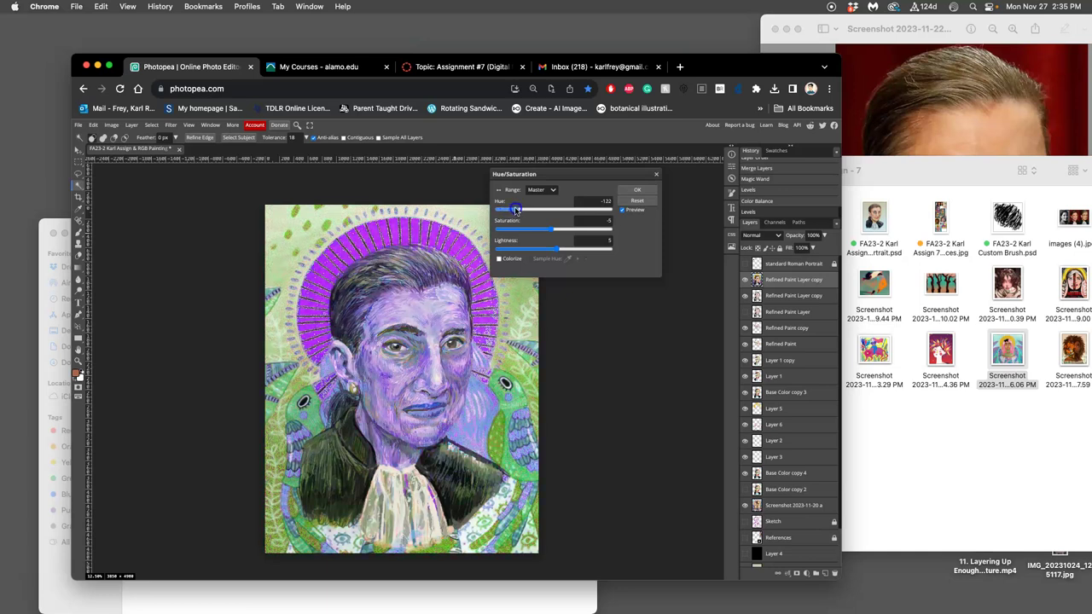
left_click_drag(515, 211, 600, 214)
left_click(637, 189)
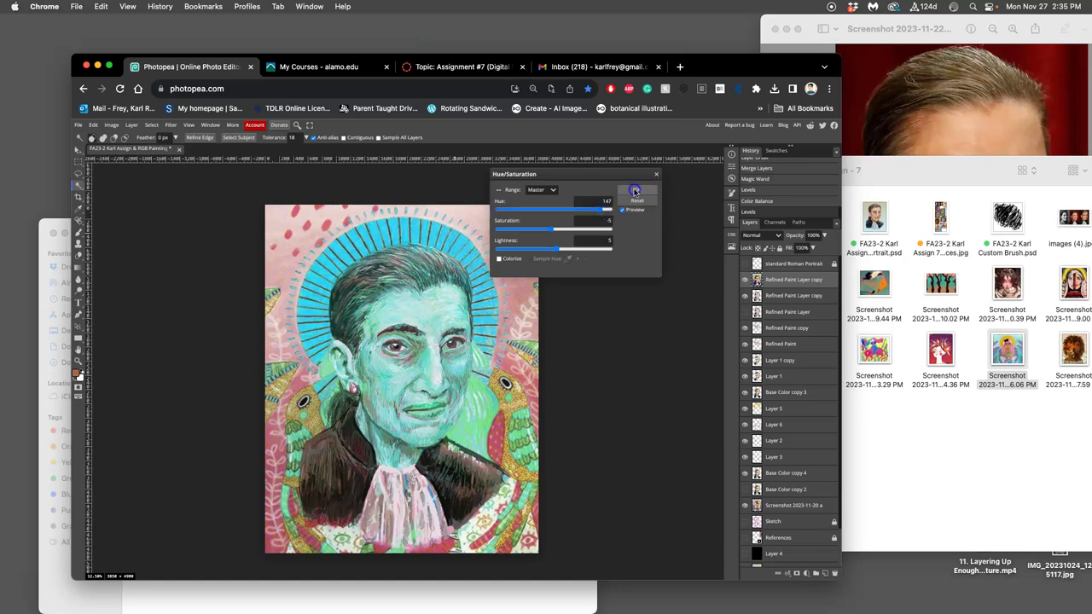
- Erase the recolored face, hair, neck, robe and parts of the collar with the Eraser at 94% opacity to reveal the original colors
left_click(79, 253)
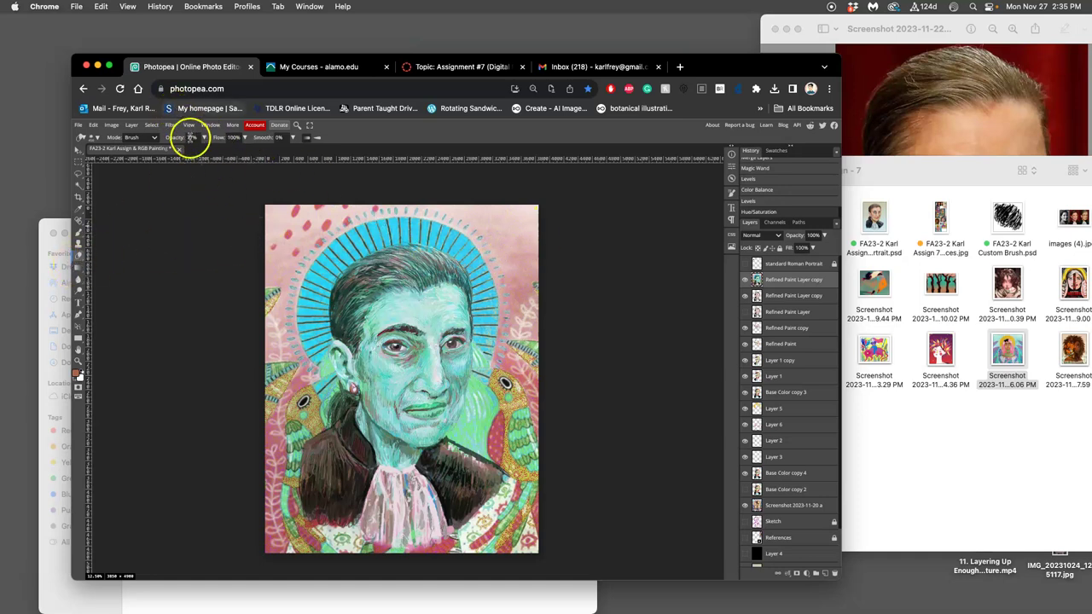
left_click(204, 138)
mouse_move(388, 310)
left_mouse_down()
mouse_move(374, 333)
mouse_move(347, 316)
left_mouse_up()
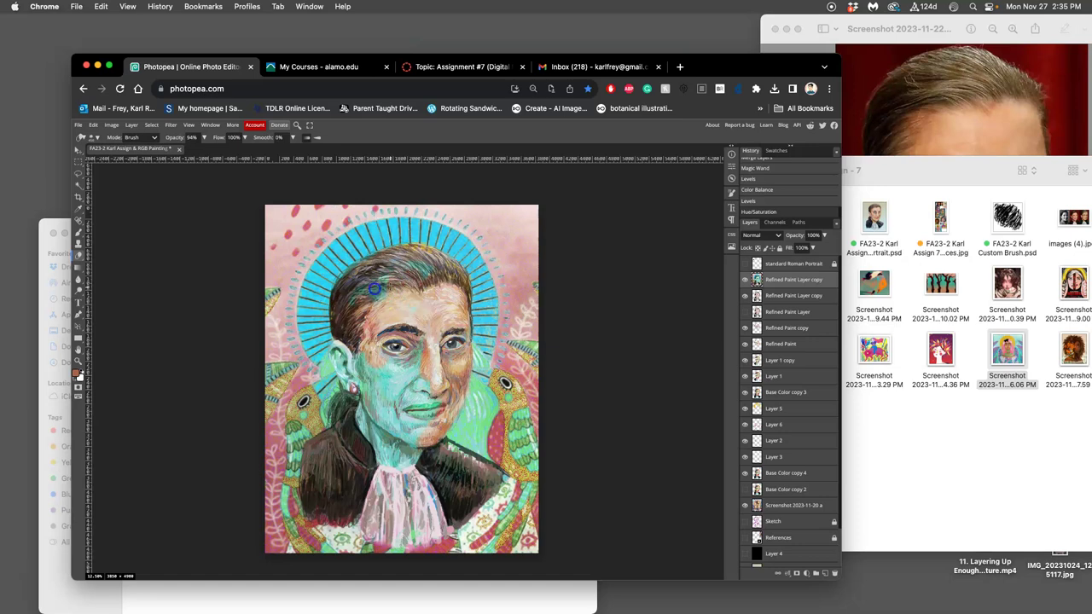
mouse_move(418, 345)
left_mouse_down()
mouse_move(401, 448)
mouse_move(401, 465)
mouse_move(415, 450)
mouse_move(411, 472)
mouse_move(434, 417)
mouse_move(378, 465)
mouse_move(366, 391)
left_mouse_up()
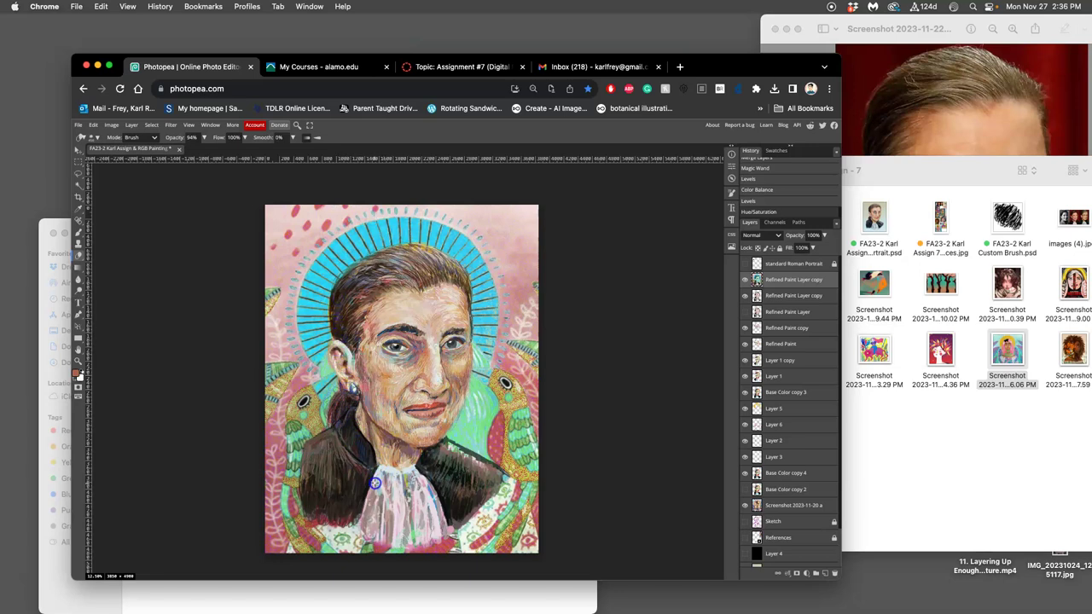
mouse_move(387, 464)
left_mouse_down()
mouse_move(349, 469)
mouse_move(342, 454)
mouse_move(331, 471)
mouse_move(345, 505)
mouse_move(434, 459)
left_mouse_up()
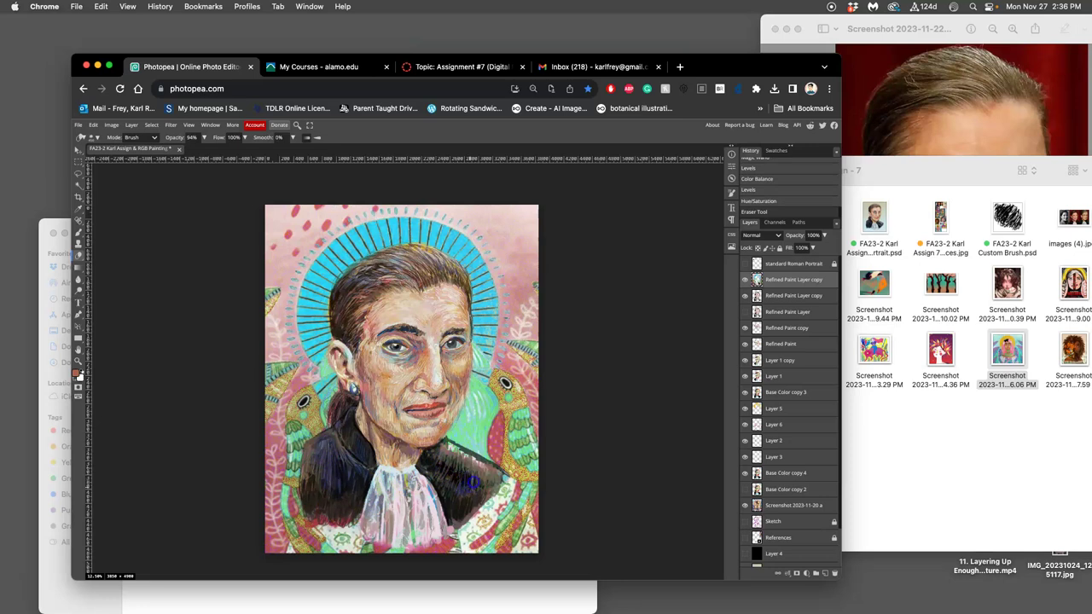
left_click_drag(403, 438, 374, 488)
- Toggle the visibility of the two upper Refined Paint Layer copy layers to compare the recolored background with the original
left_click(746, 280)
left_click(746, 280)
left_click(745, 280)
left_click(745, 280)
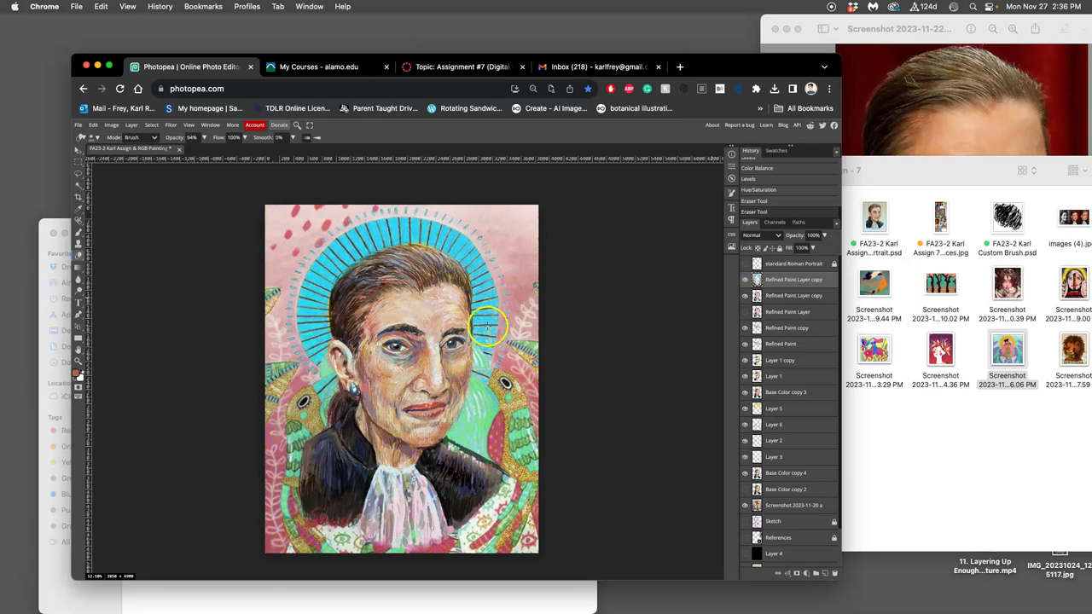
left_click(745, 296)
left_click(745, 296)
left_click(745, 280)
left_click(744, 280)
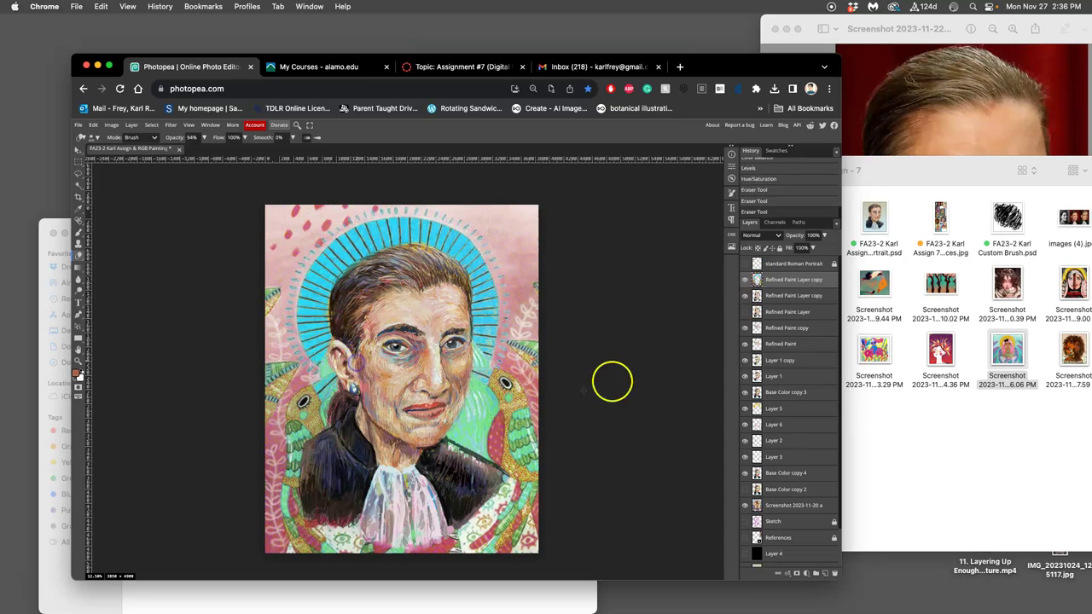
left_click(744, 296)
left_click(743, 296)
left_click(745, 280)
left_click(745, 280)
left_click(744, 280)
left_click(745, 280)
left_click(605, 380)
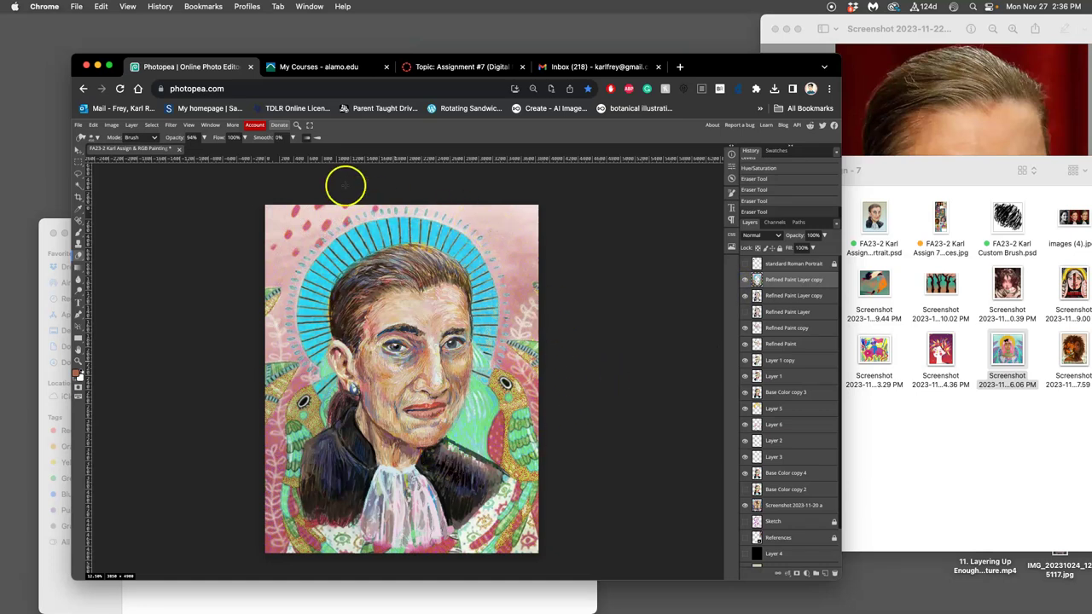
- Save the document and export the artwork as a 3850 × 4900 px JPG with "Alt-" prefixed to its file name
left_click(78, 125)
left_click(86, 205)
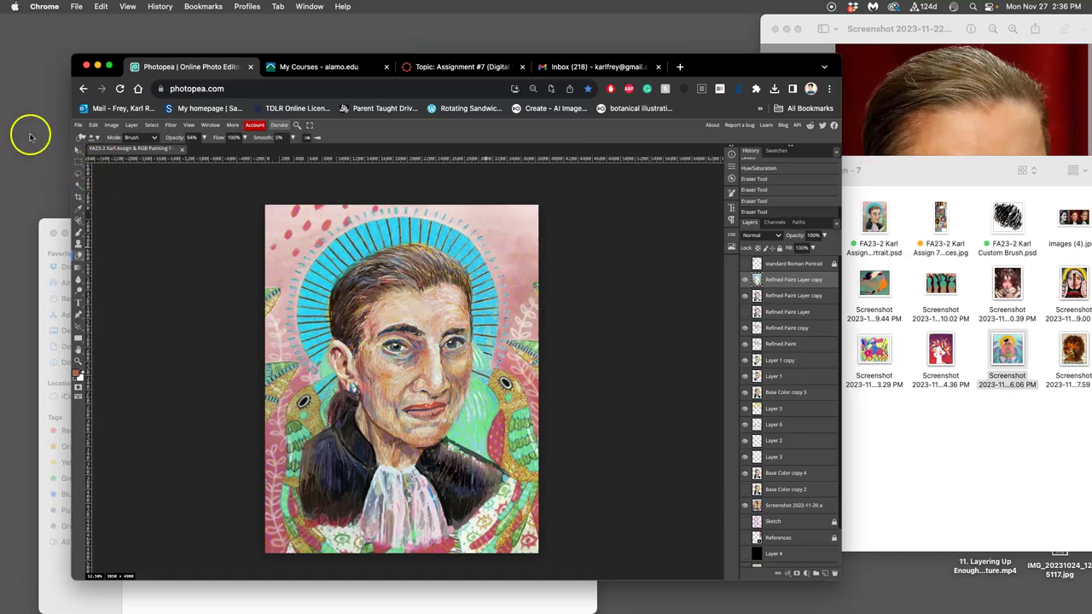
left_click(78, 125)
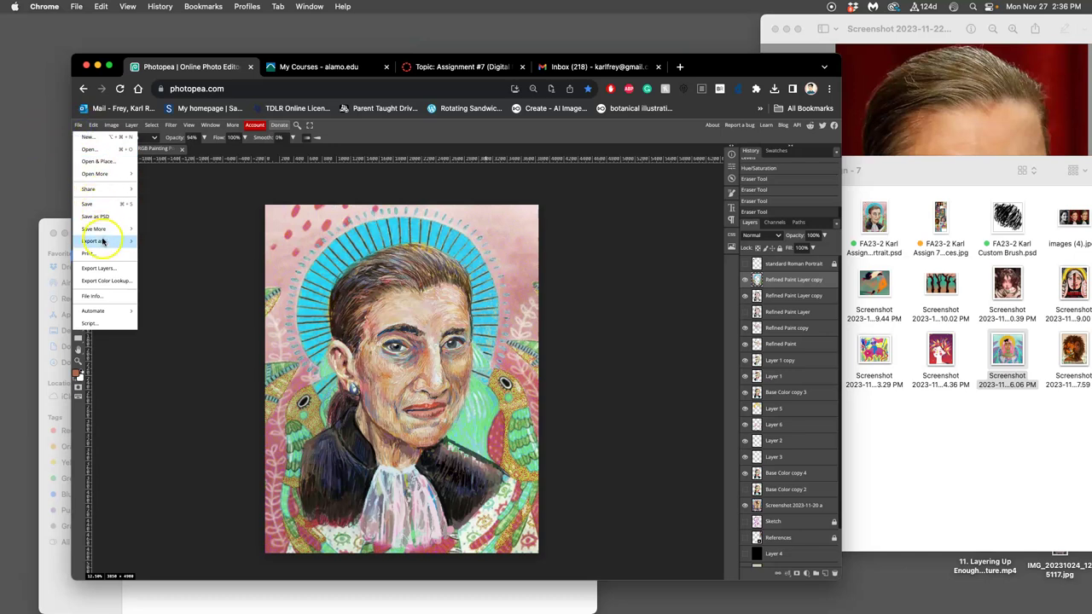
mouse_move(104, 241)
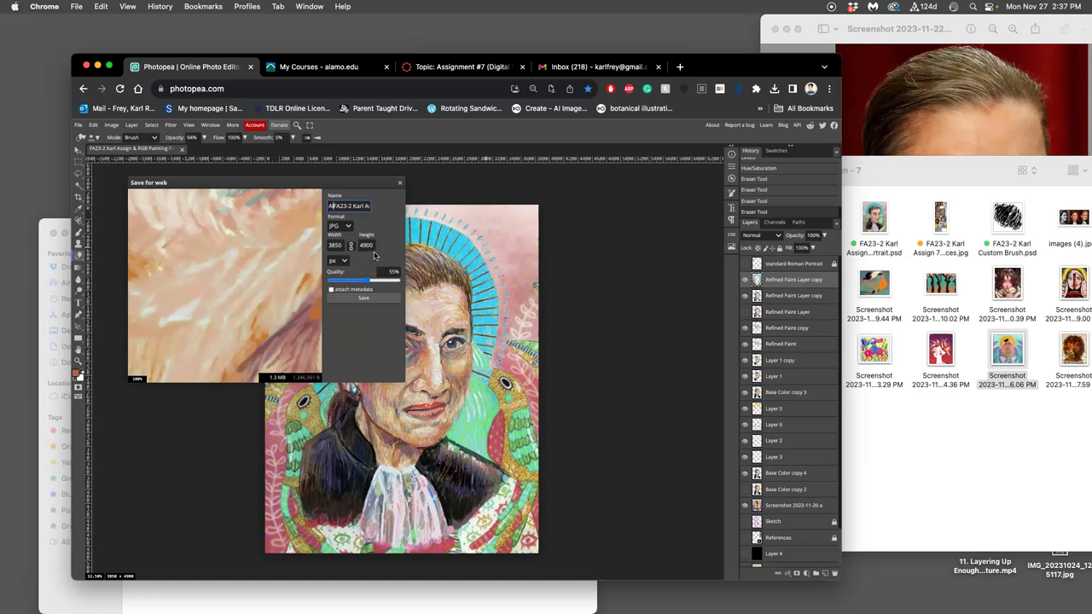
left_click(364, 298)
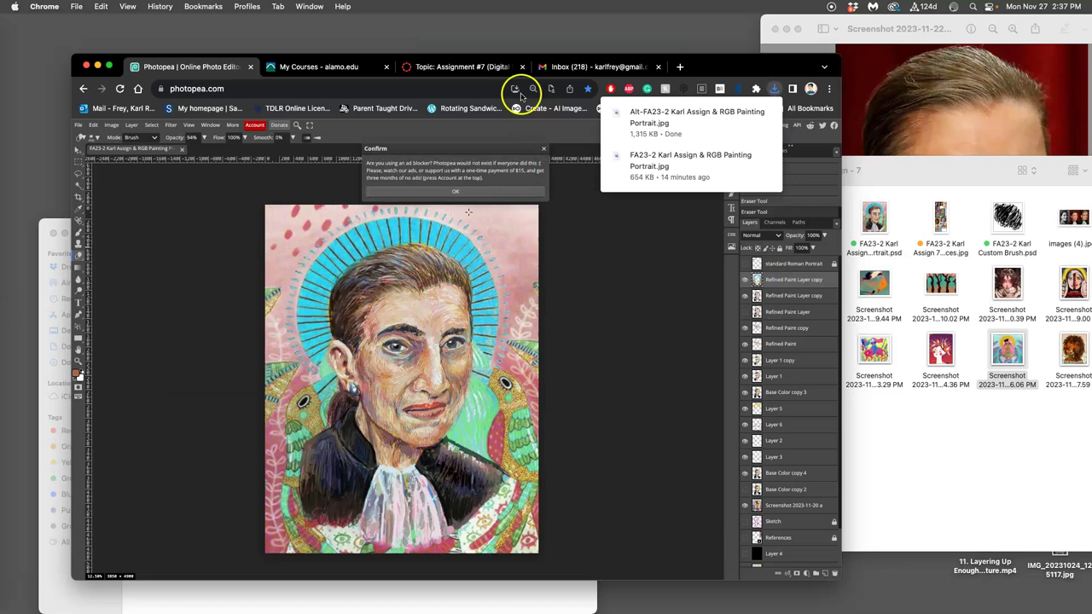
- Switch to the Assignment #7 discussion in Canvas and open the Instructor Example post for editing
left_click(457, 67)
scroll(549, 330, "up", 10)
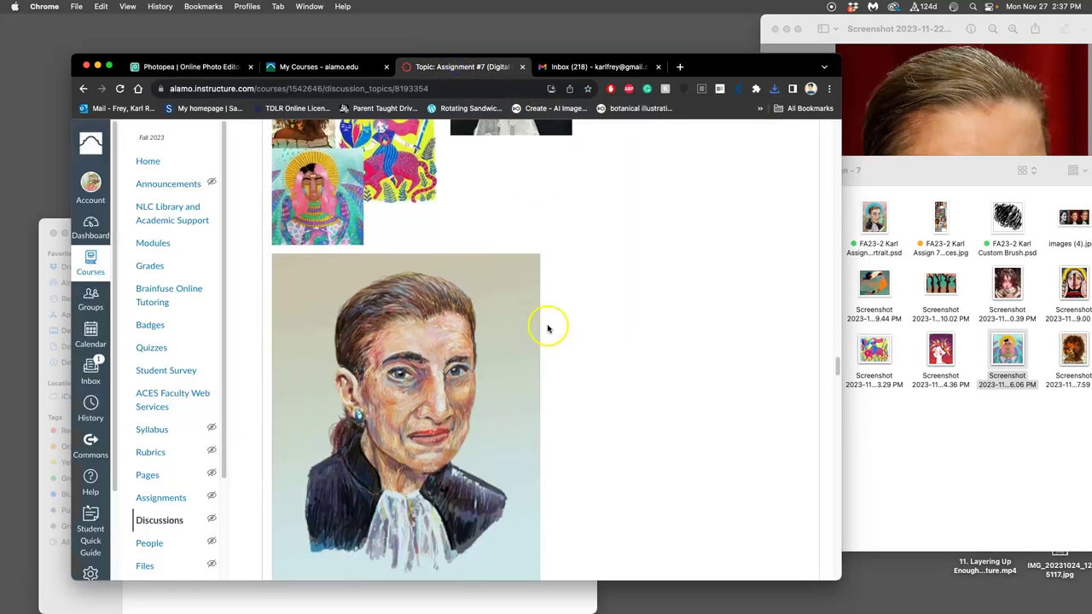
left_click(795, 376)
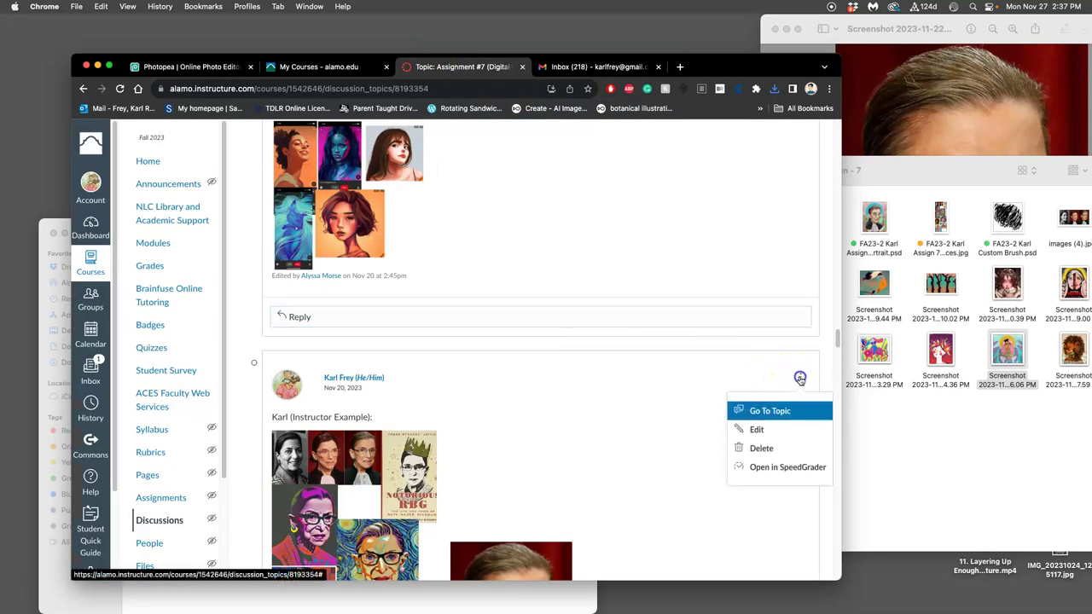
left_click(751, 429)
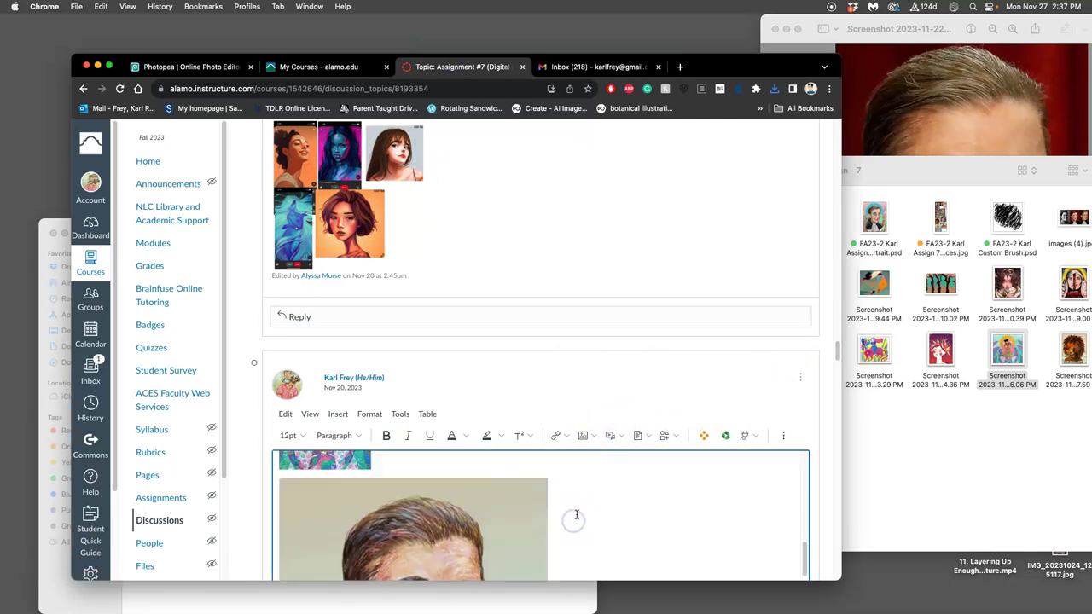
- Switch to Finder and move the exported Alt- portrait JPG into the Assign - 7 folder
left_click(928, 509)
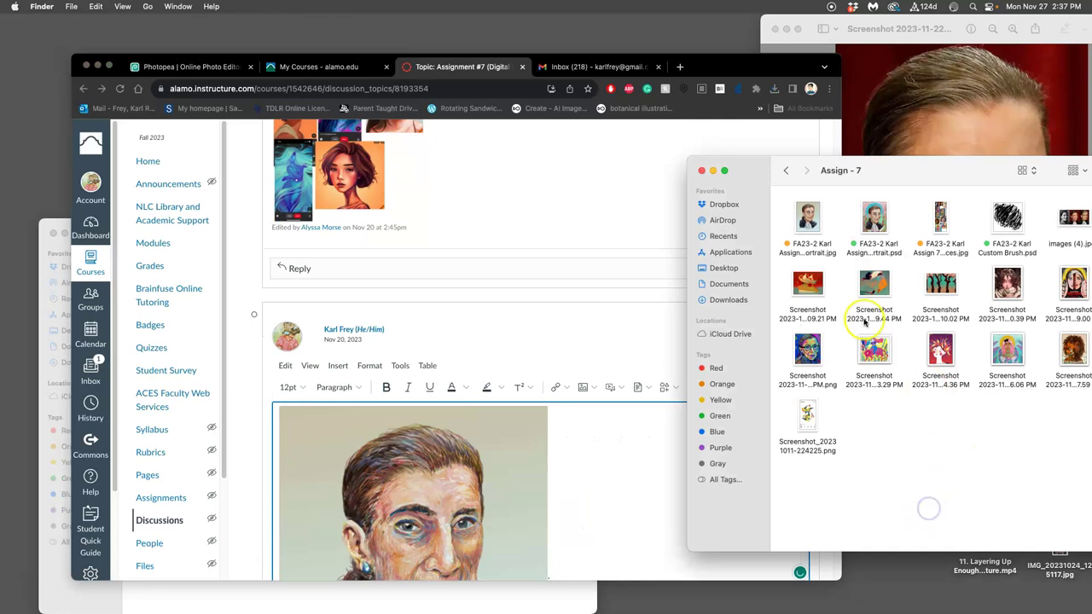
left_click_drag(895, 175, 795, 179)
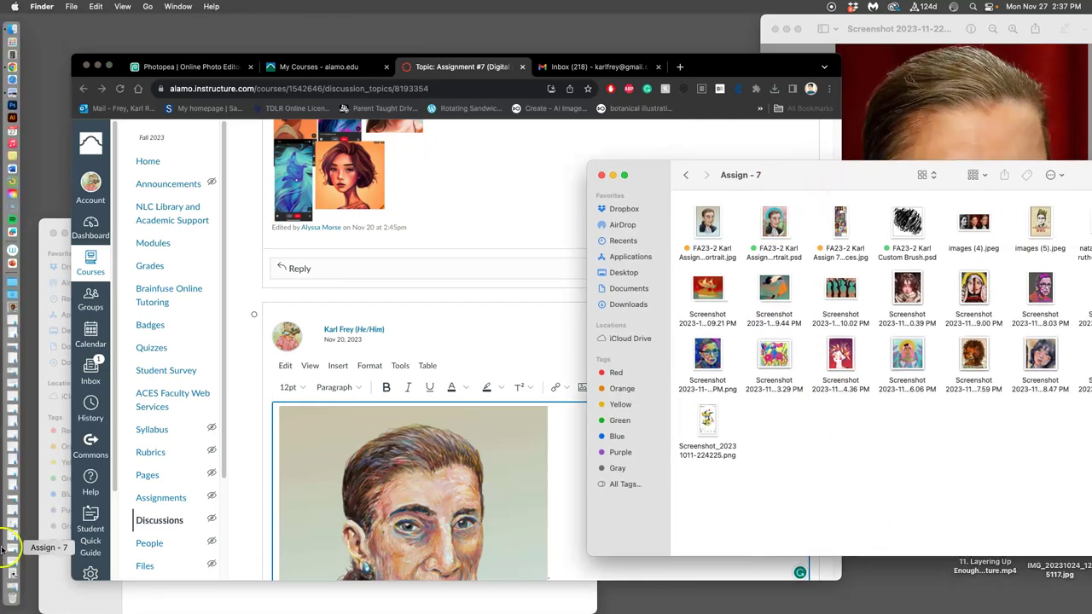
left_click(13, 293)
left_click_drag(75, 115, 786, 424)
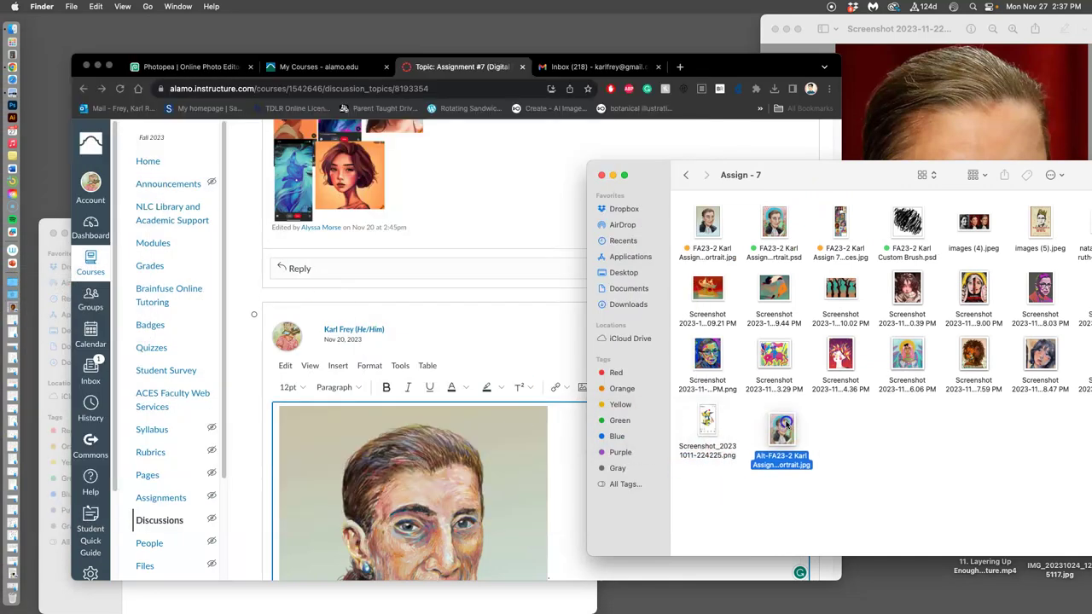
- Insert the Alt- portrait JPG below the existing portrait in the post, scaled down to the same width, and save the post
left_click_drag(708, 221, 575, 465)
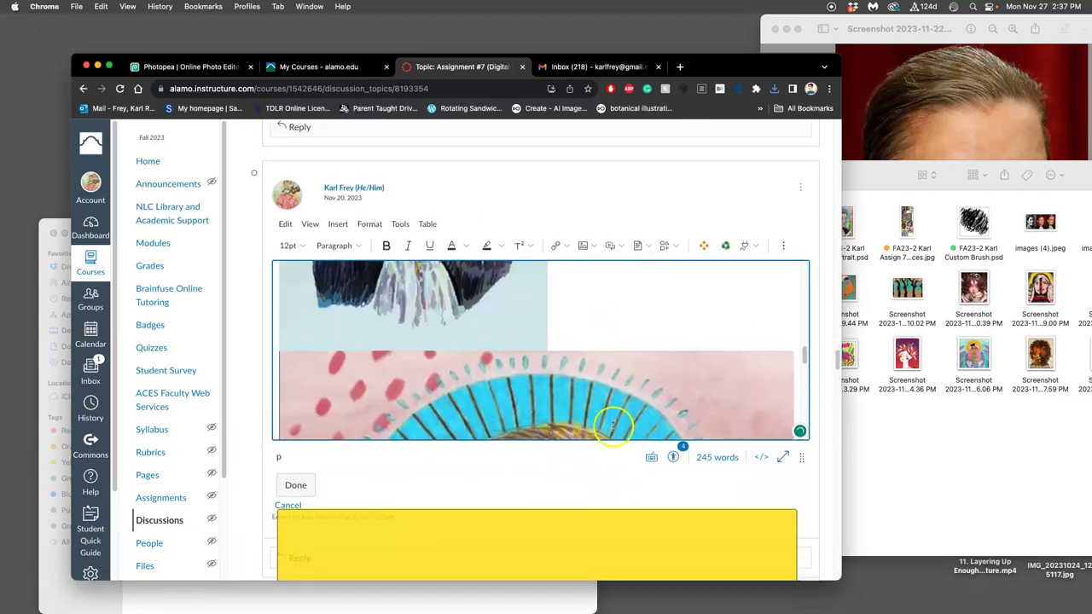
left_click(618, 392)
left_click(786, 352)
left_click_drag(792, 350, 545, 392)
left_click(568, 332)
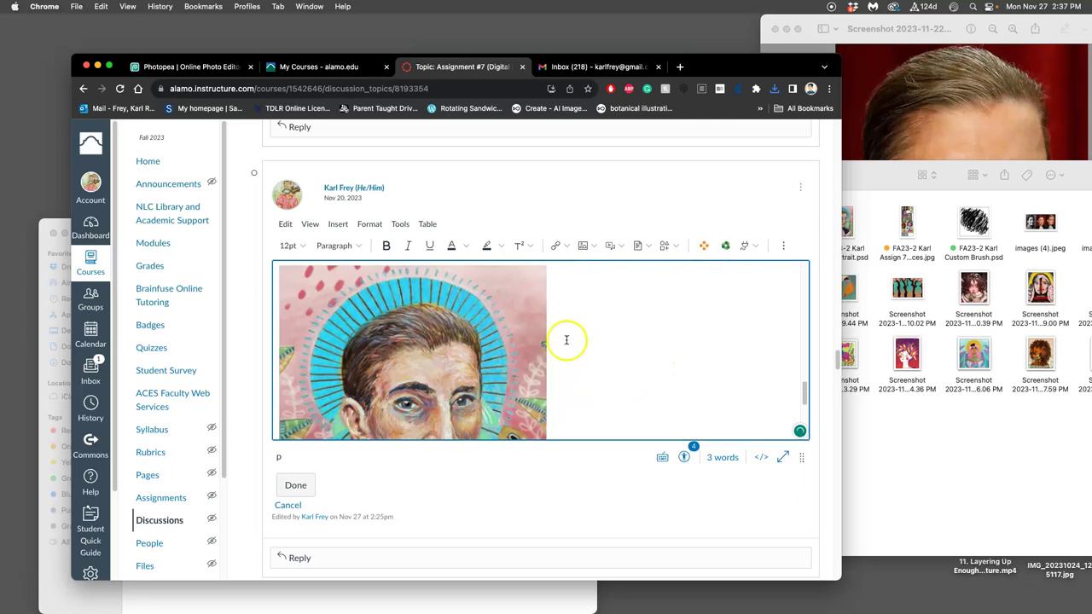
left_click(299, 485)
- Review the updated Instructor Example post, comparing the new portrait with the reference images and the earlier portrait
scroll(634, 441, "down", 10)
scroll(632, 444, "down", 3)
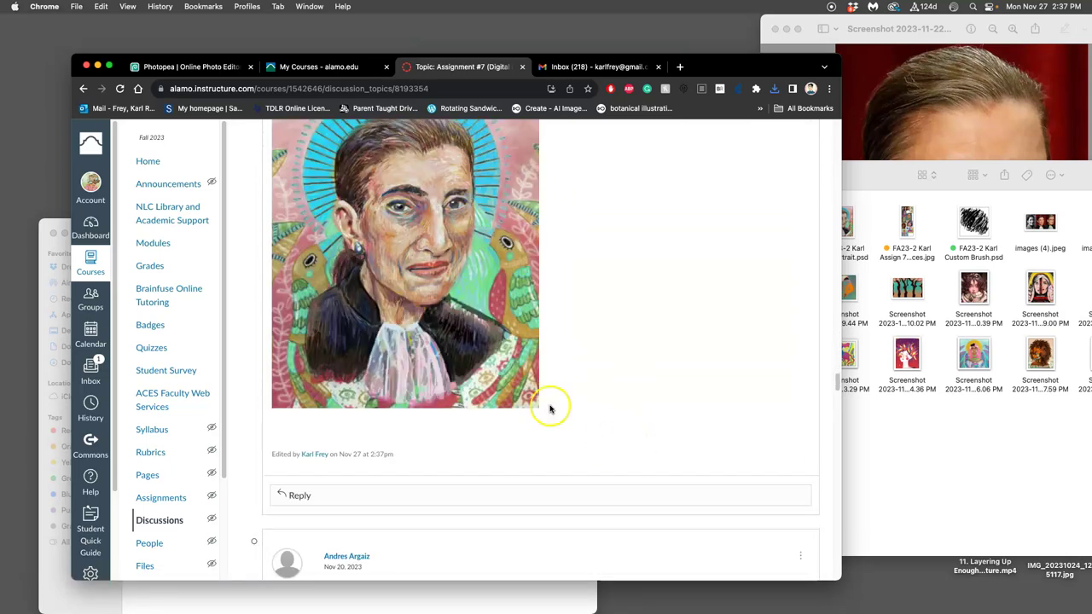
scroll(512, 335, "up", 2)
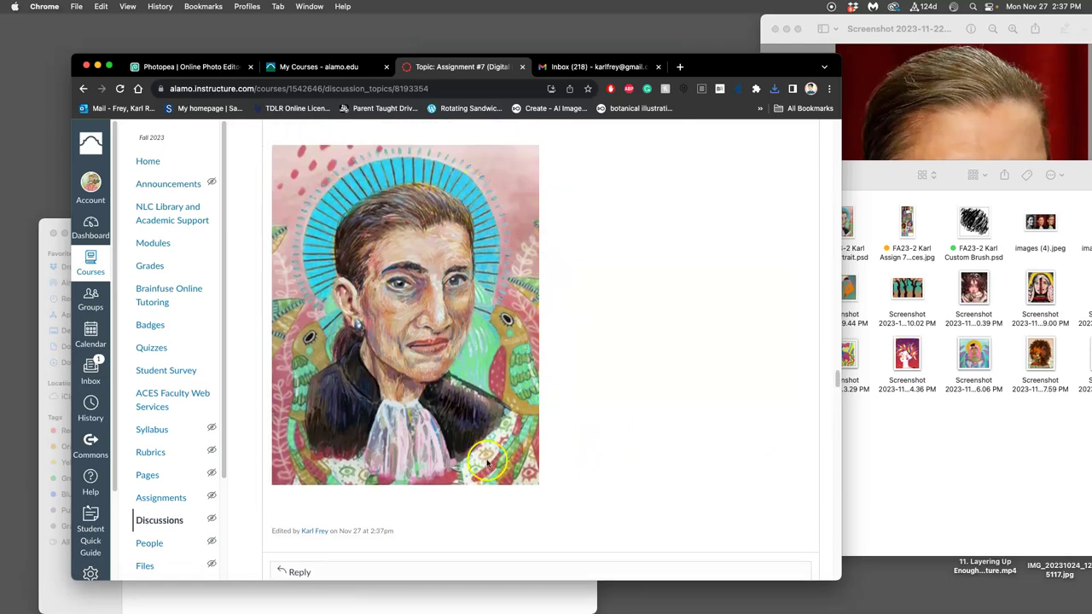
scroll(632, 390, "up", 2)
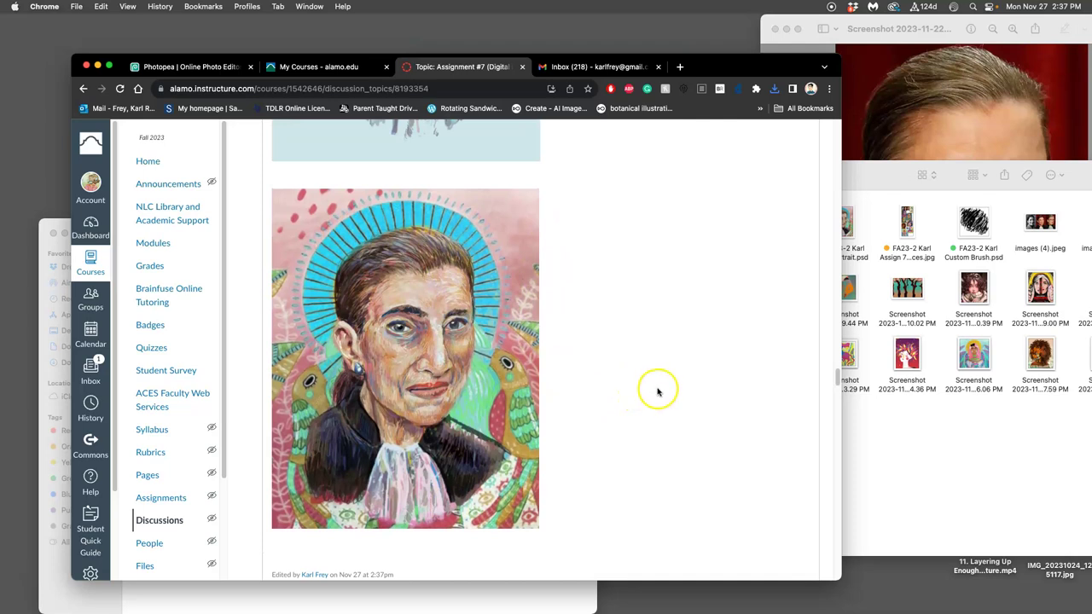
scroll(655, 388, "up", 5)
scroll(655, 391, "up", 4)
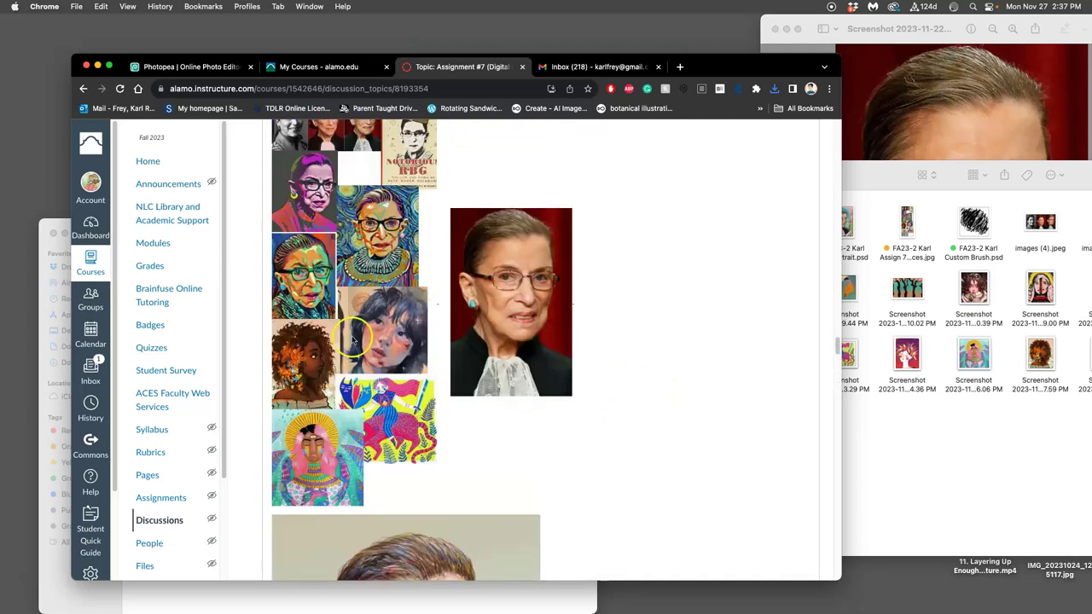
scroll(354, 339, "down", 10)
scroll(504, 282, "up", 1)
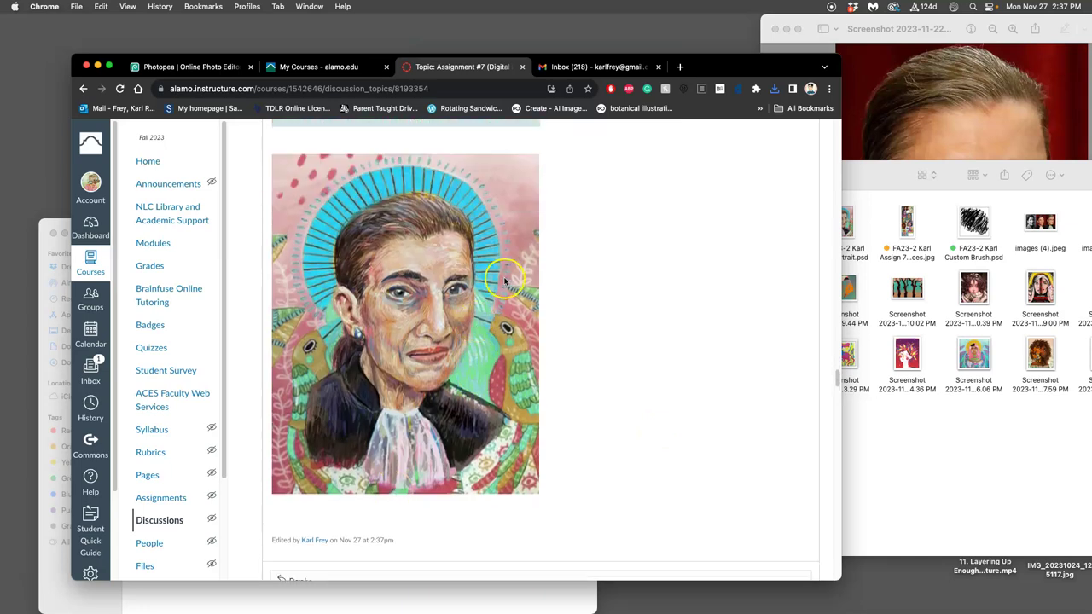
scroll(504, 281, "up", 8)
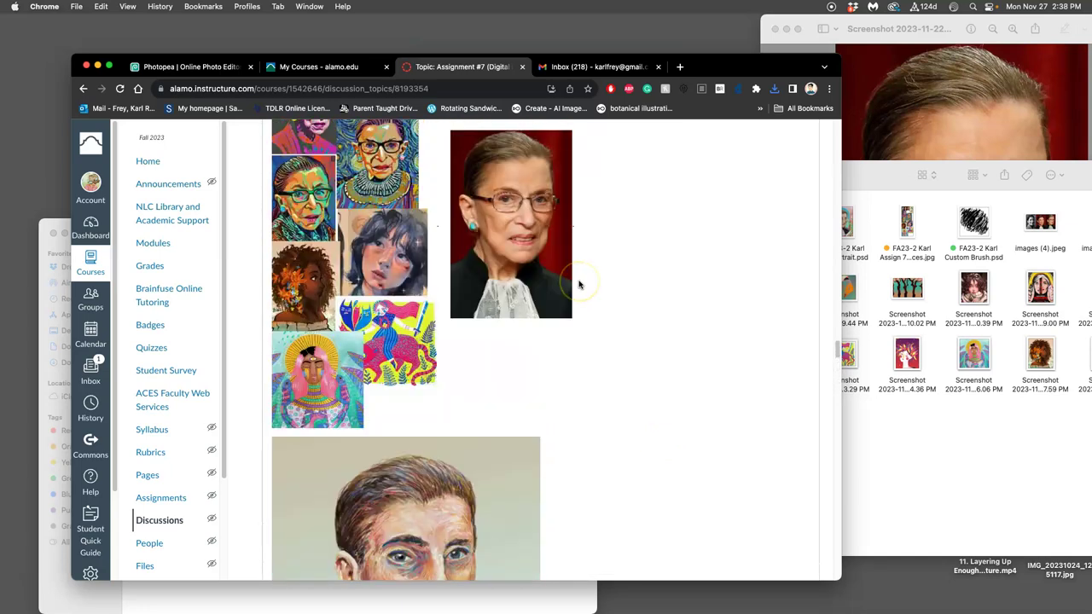
scroll(579, 284, "up", 5)
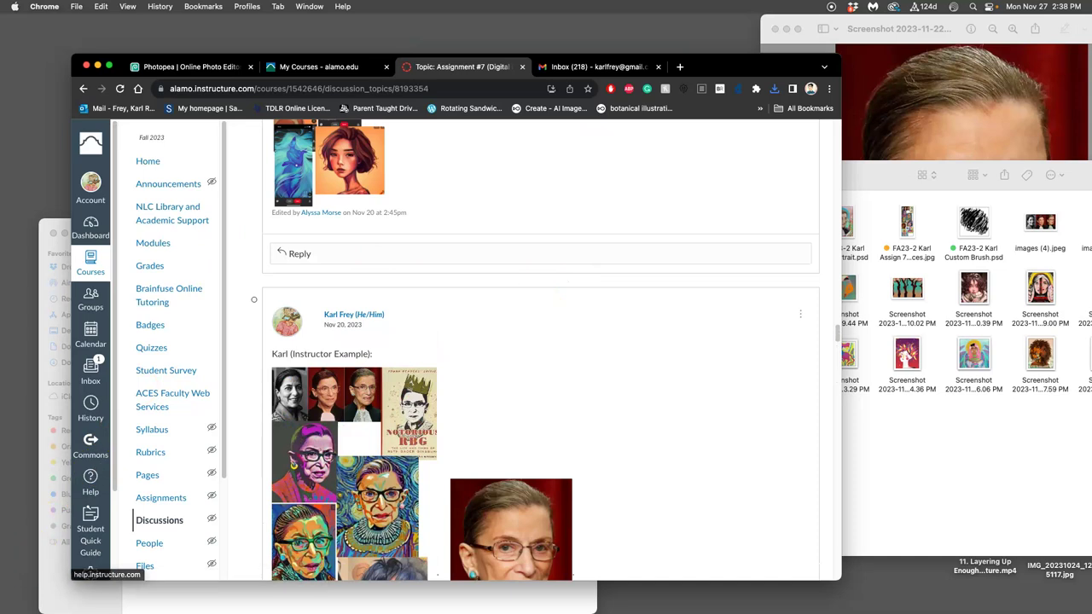
- Browse the students' posts further down the discussion and return to the start of the Instructor Example post
scroll(567, 317, "down", 15)
scroll(567, 321, "down", 20)
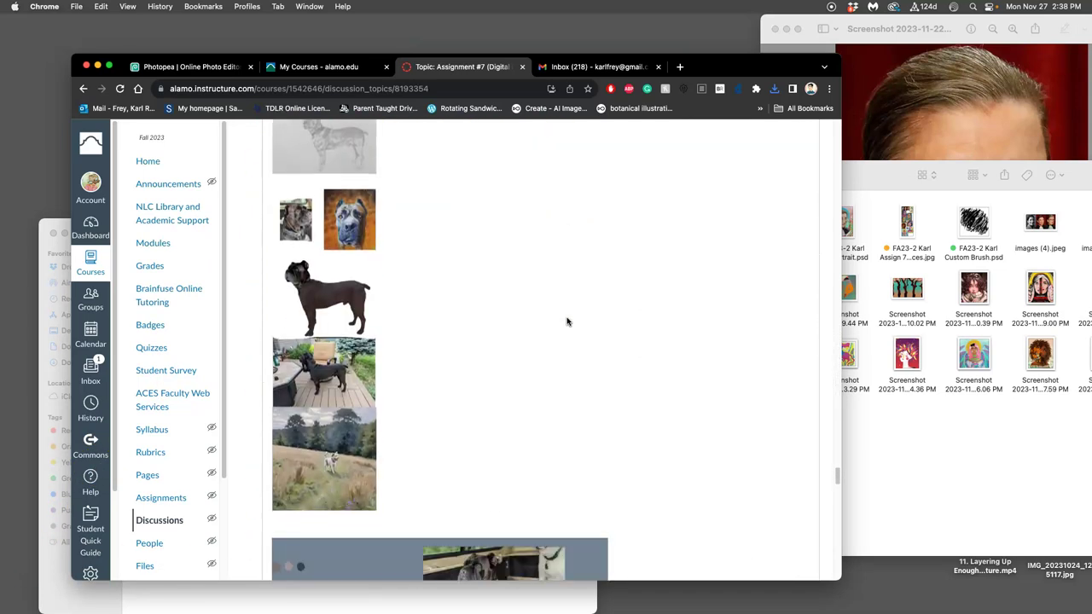
scroll(567, 321, "down", 6)
scroll(601, 315, "up", 2)
scroll(597, 320, "down", 1)
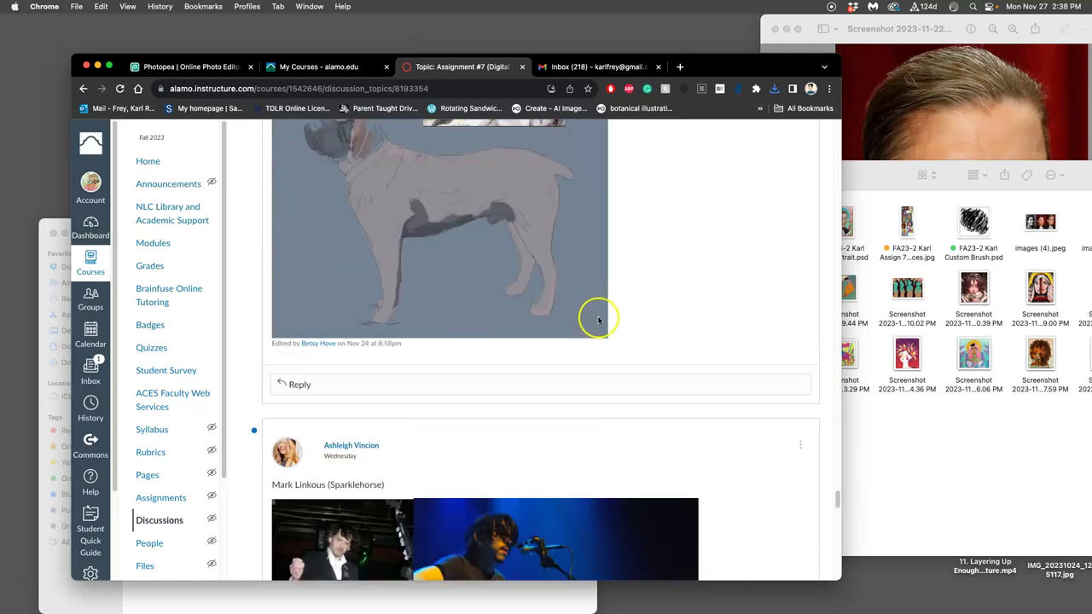
scroll(598, 320, "down", 5)
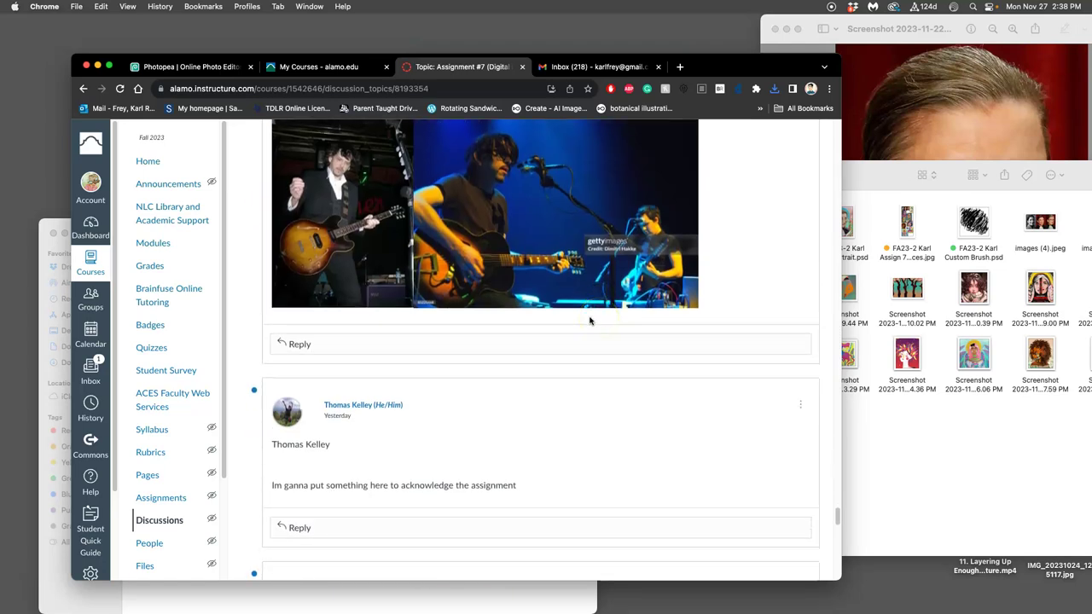
scroll(589, 321, "up", 10)
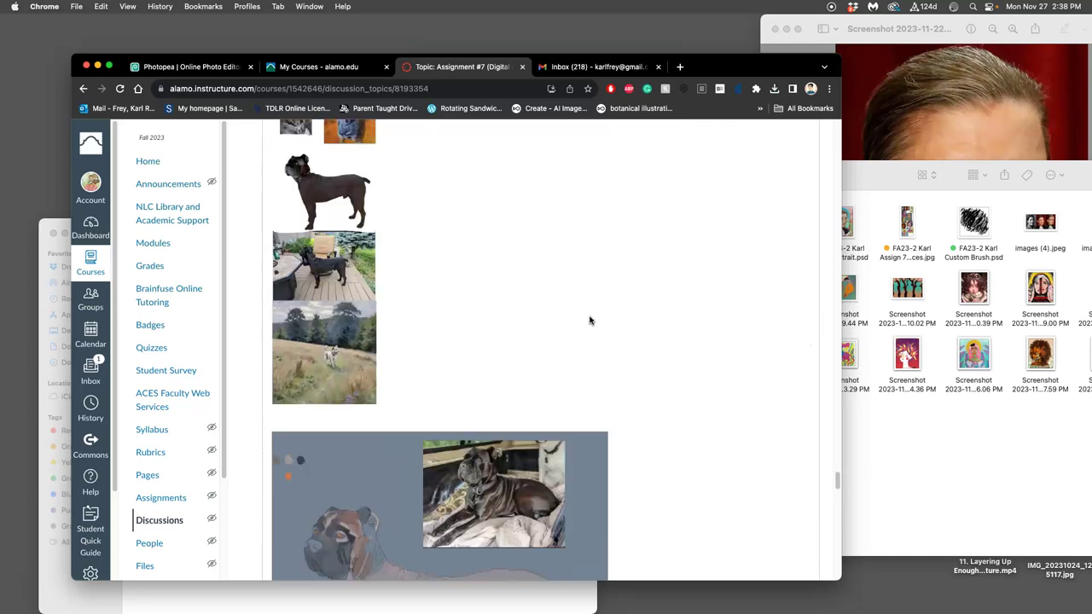
scroll(589, 320, "up", 3)
scroll(589, 320, "down", 15)
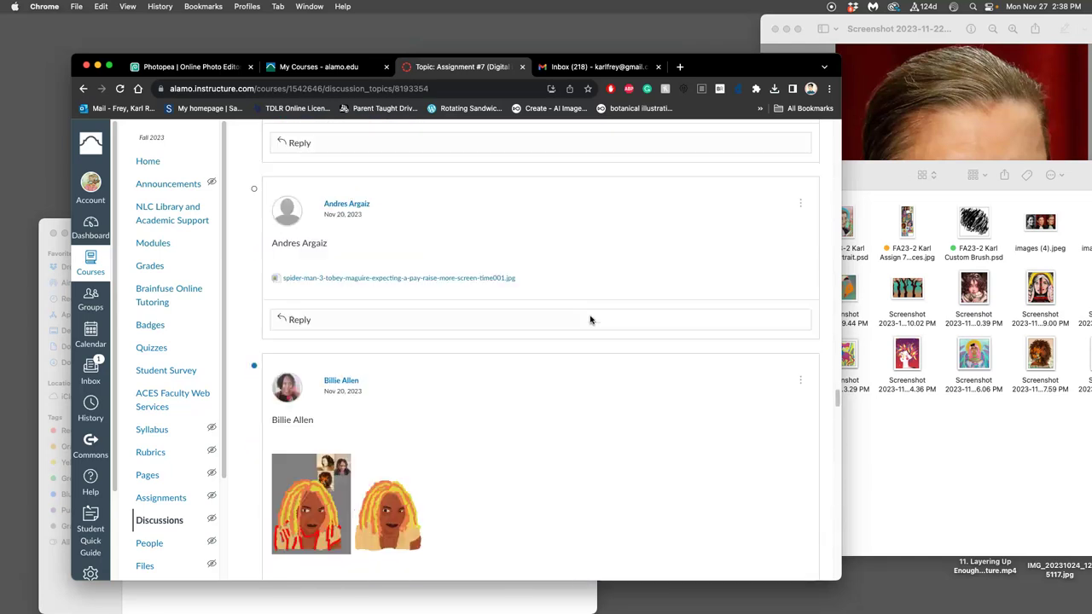
scroll(589, 321, "up", 15)
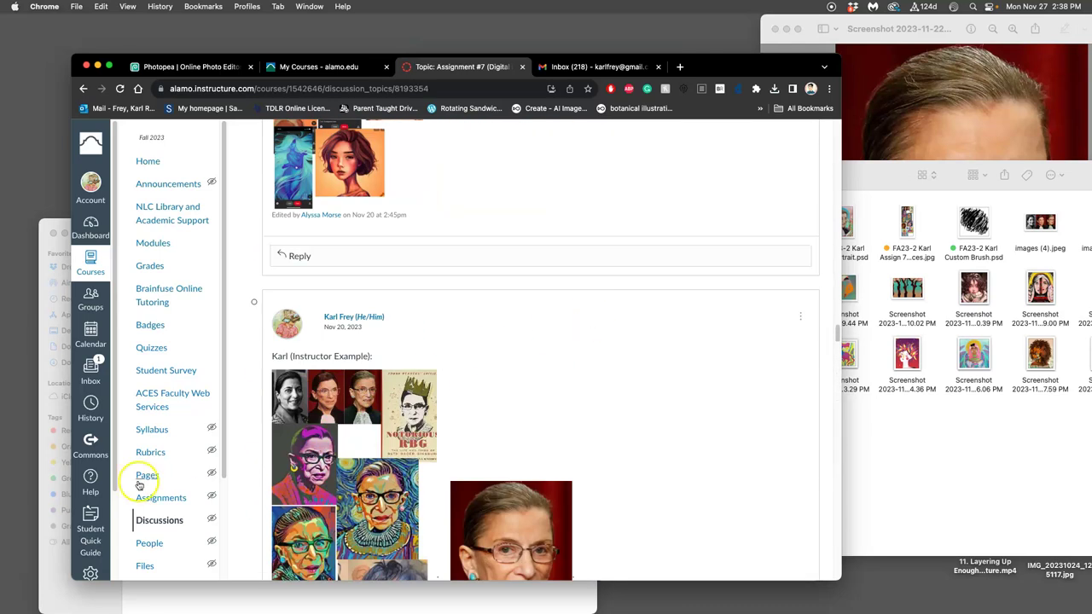